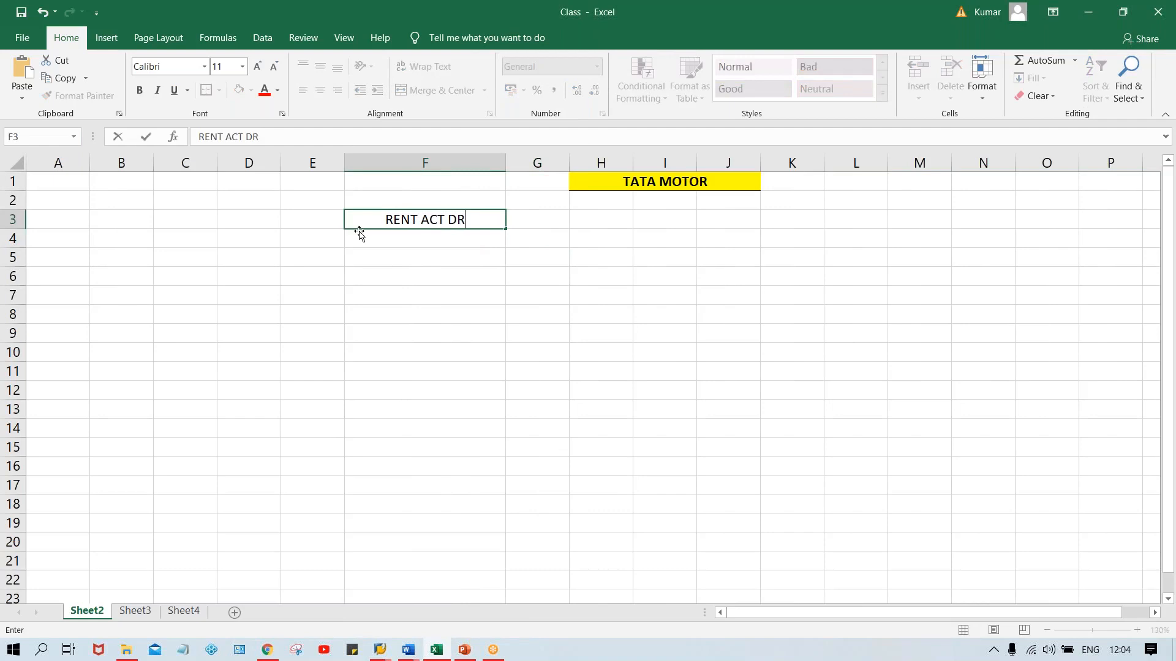
- Finish the RENT ACT DR. entry in F3 and enter its amount of 500 in G3
{"action": "key", "text": "Tab"}
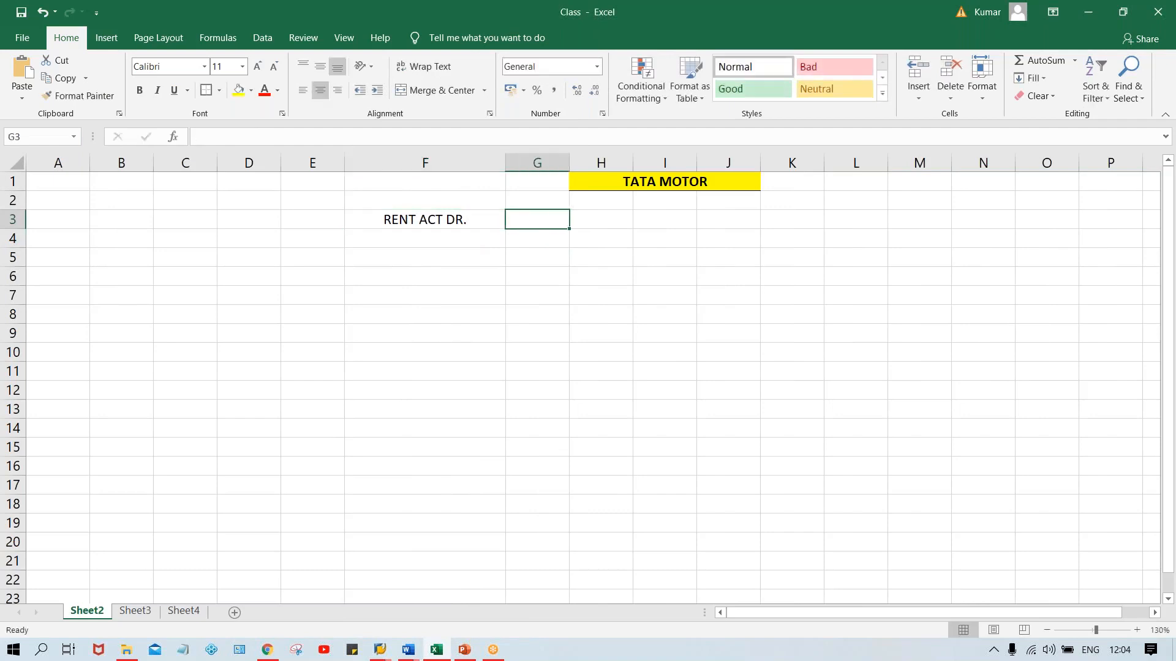
{"action": "type", "text": "500"}
{"action": "key", "text": "Left"}
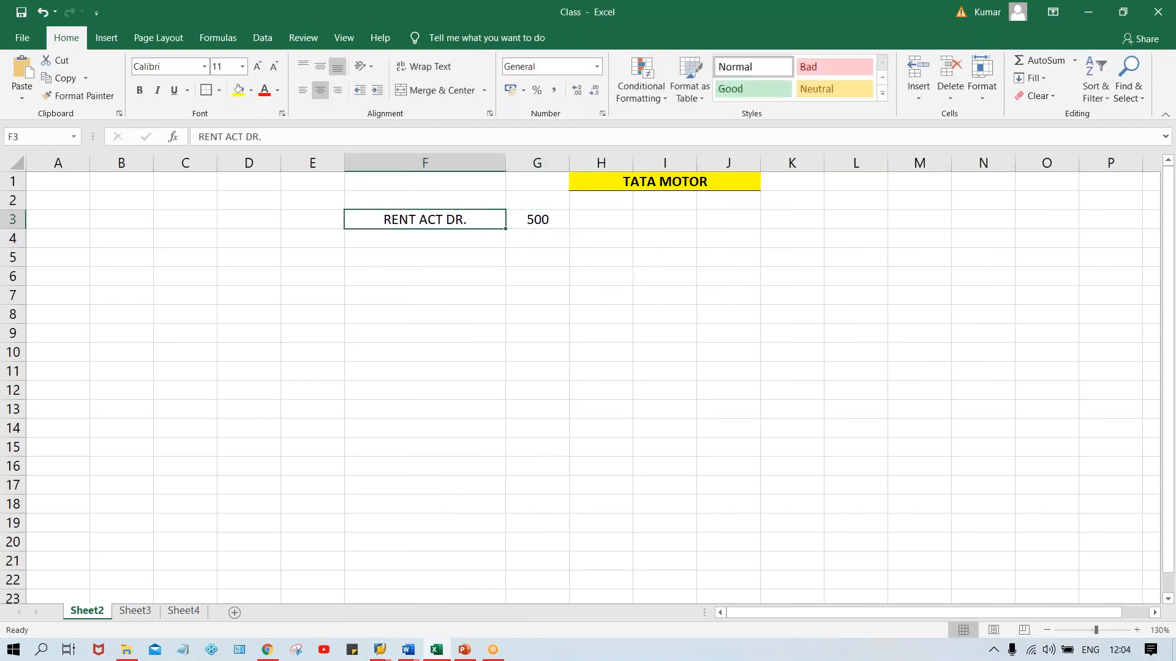
- Add the line BANK ACT. CR. in F4 with an amount of 500 in G4
{"action": "key", "text": "Down"}
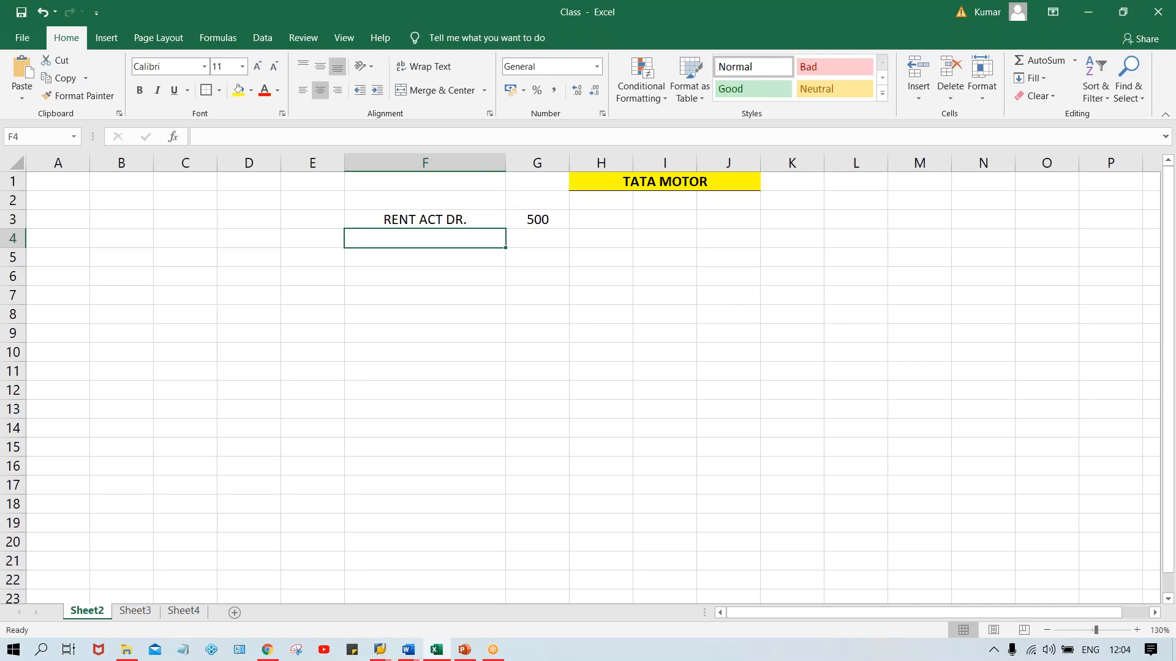
{"action": "type", "text": "BANK "}
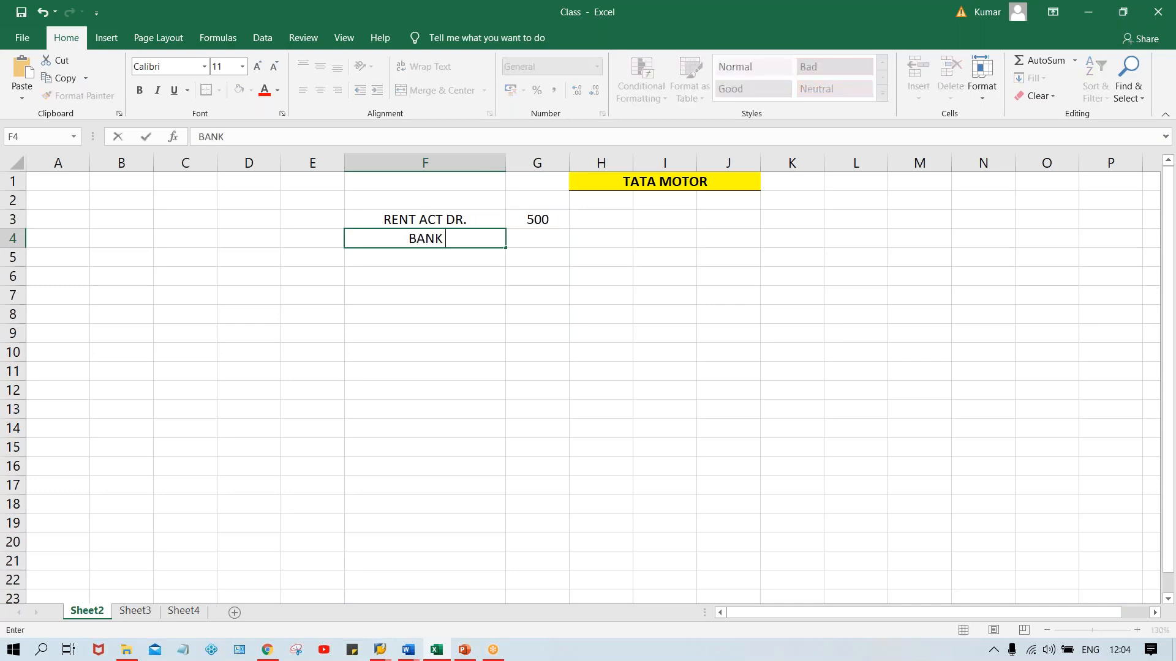
{"action": "type", "text": "ACT. CR."}
{"action": "key", "text": "Right"}
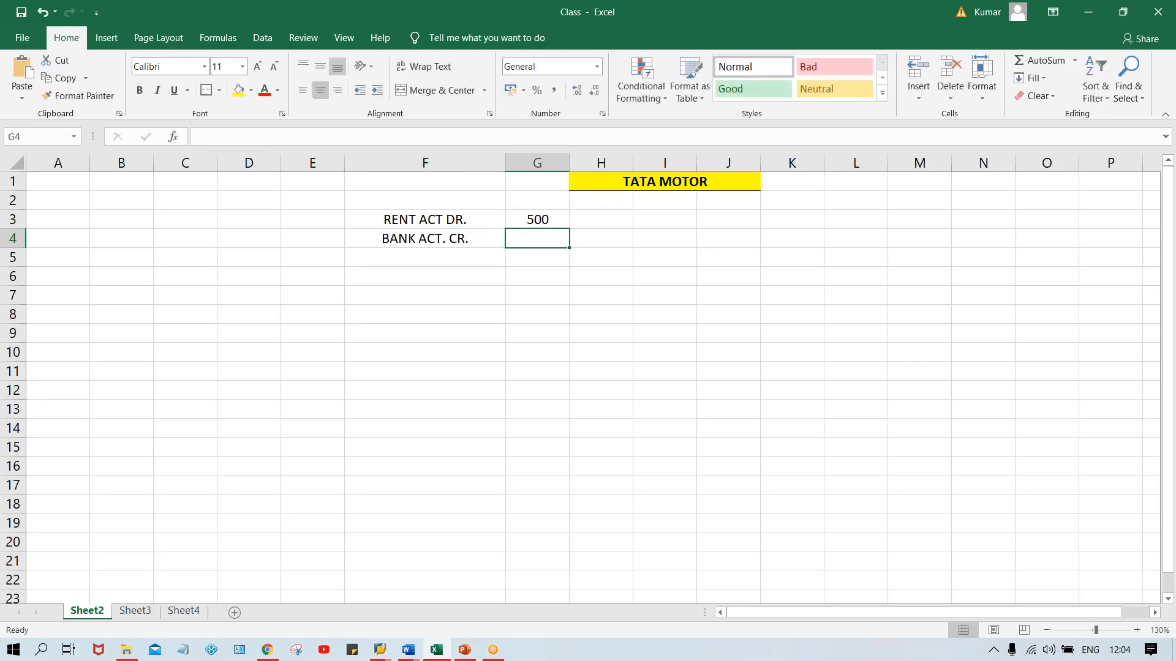
{"action": "type", "text": "500"}
{"action": "key", "text": "Return"}
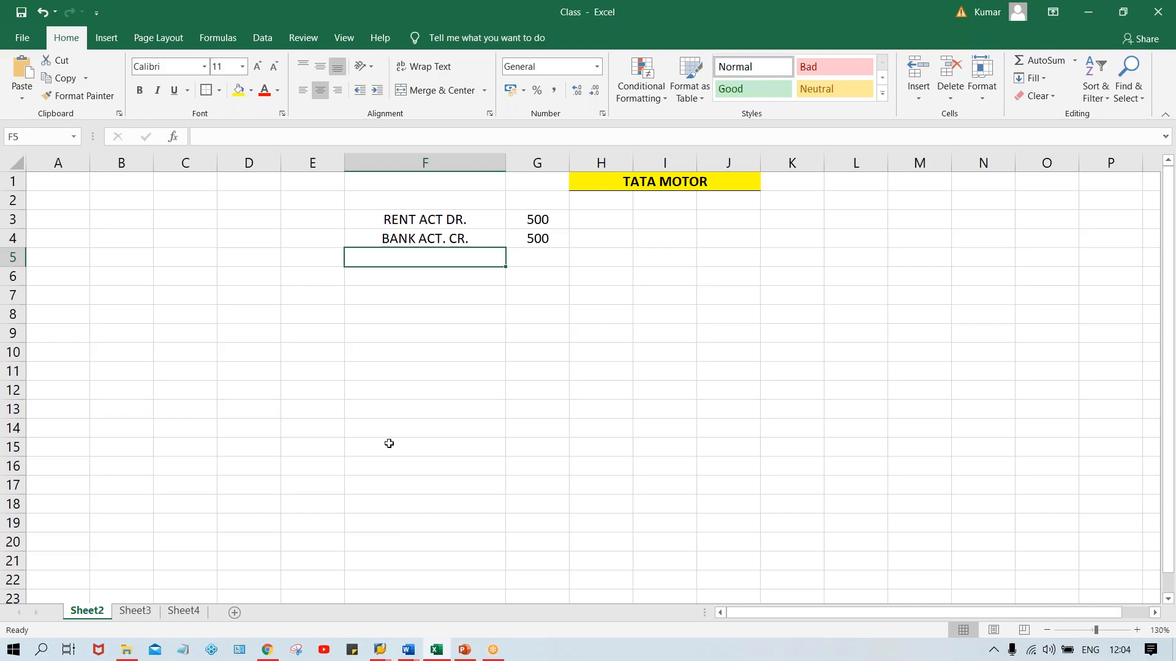
- Switch to the SAP Easy Access window and open transaction F-02 for G/L account posting
{"action": "mouse_move", "coordinate": [380, 650]}
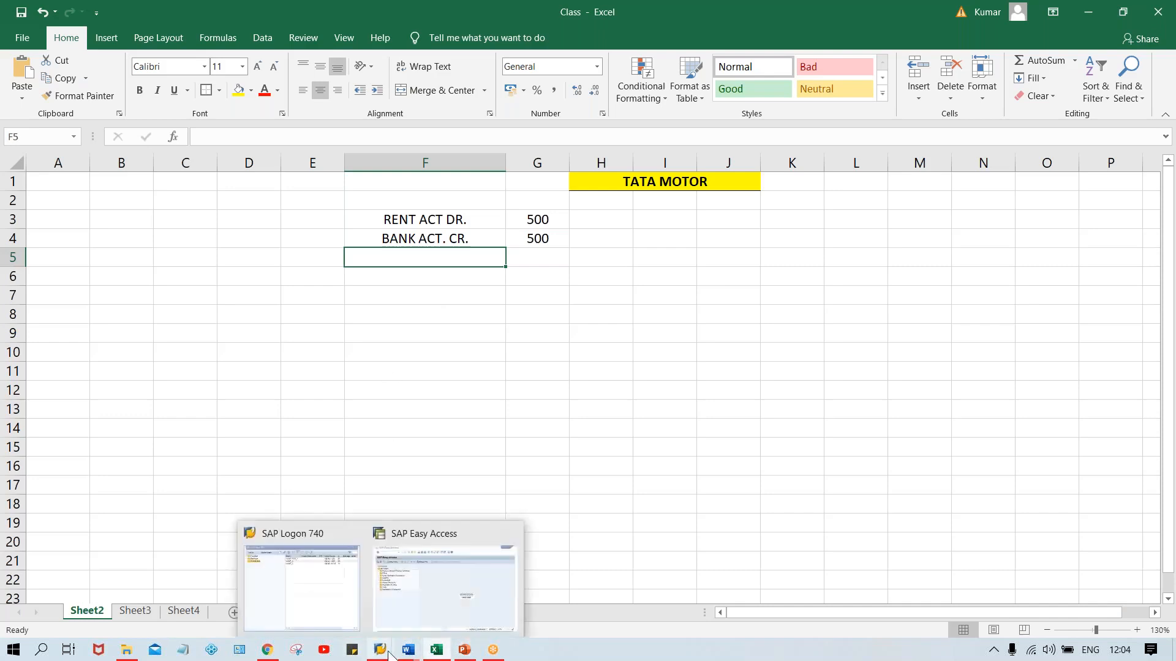
{"action": "left_click", "coordinate": [465, 602]}
{"action": "left_click", "coordinate": [183, 49]}
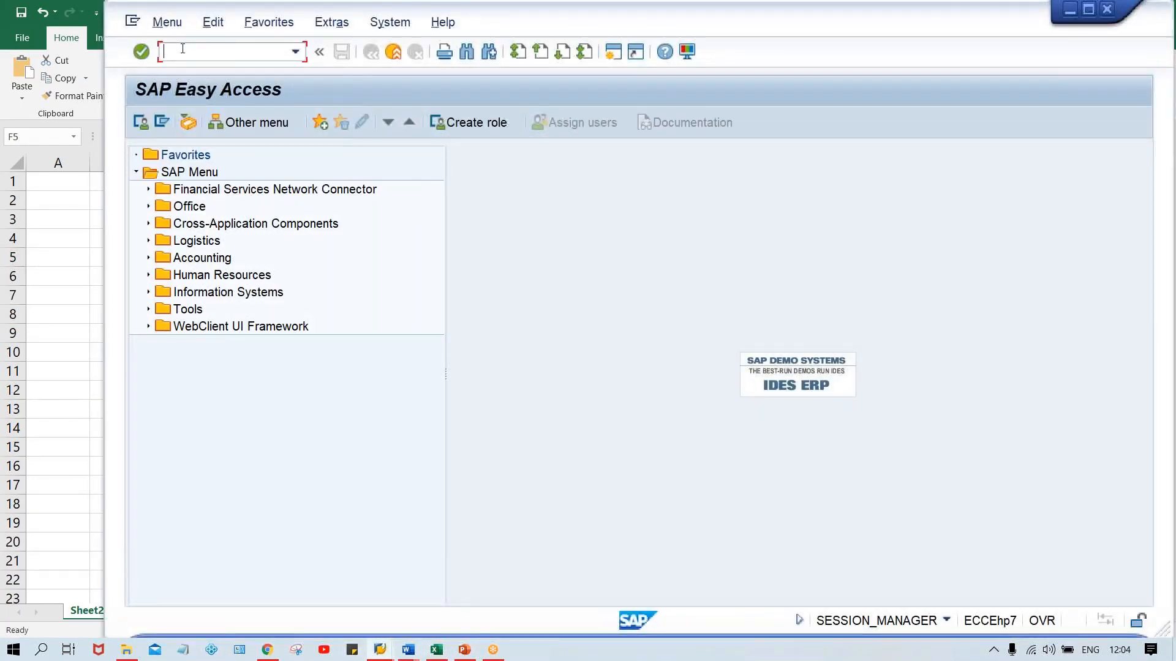
{"action": "type", "text": "F-02"}
{"action": "key", "text": "Return"}
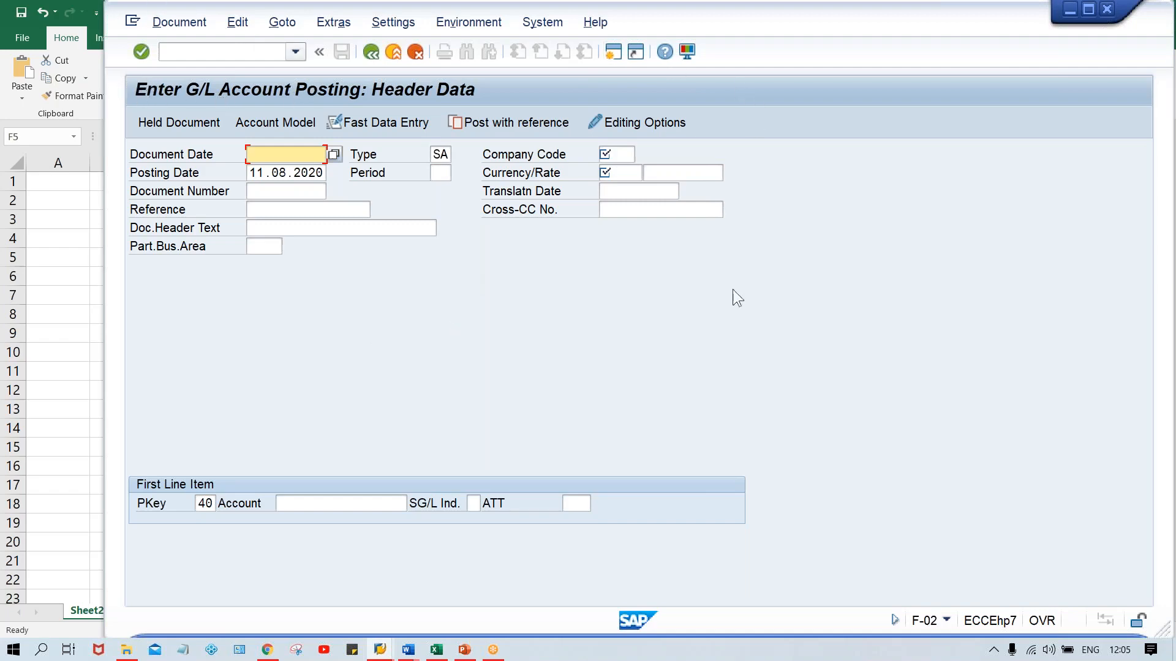
{"action": "left_click", "coordinate": [706, 13]}
{"action": "left_click", "coordinate": [736, 337]}
{"action": "left_click", "coordinate": [453, 9]}
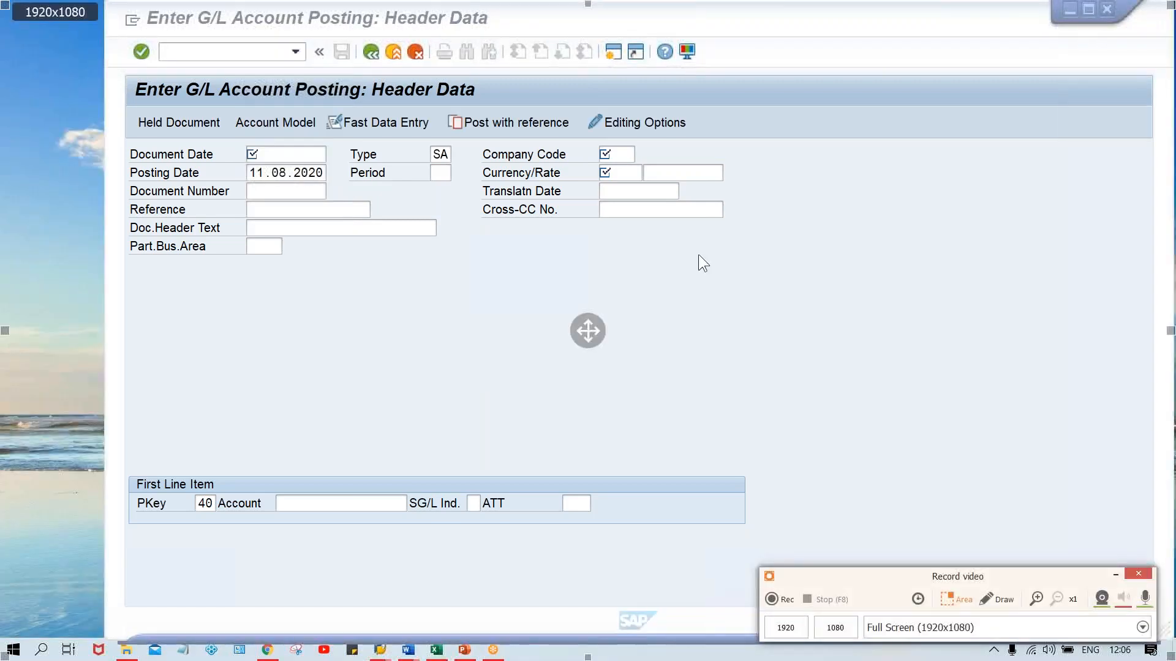
- Frame the header data area of the G/L posting screen with a thick red rectangle annotation
{"action": "left_click", "coordinate": [997, 597]}
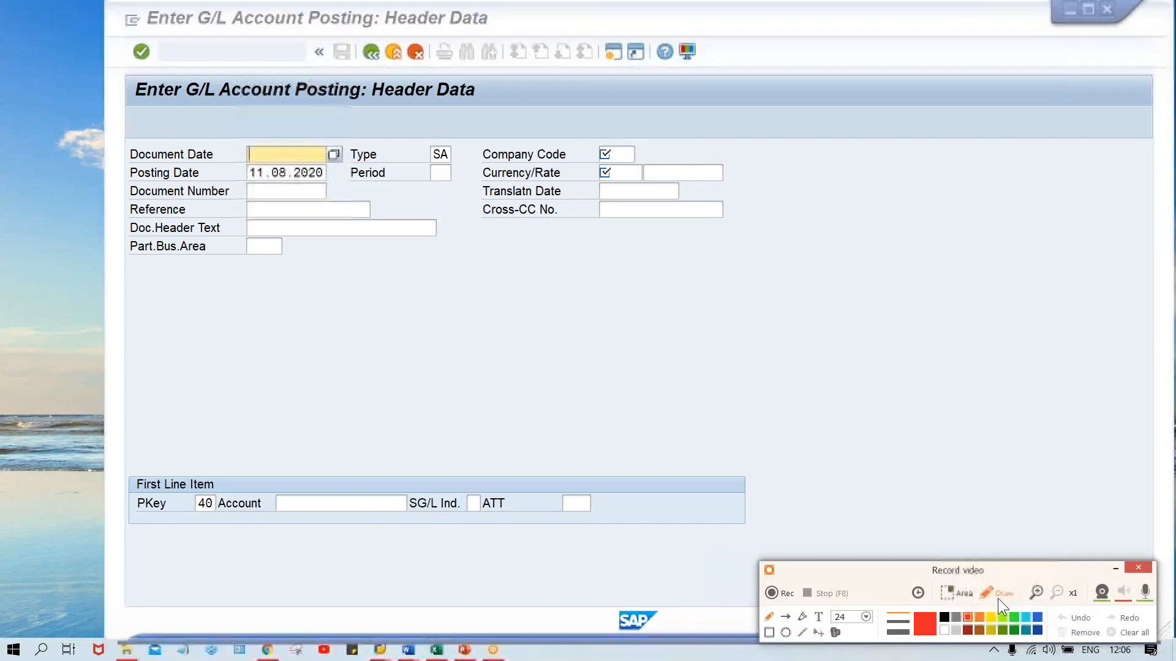
{"action": "left_click", "coordinate": [769, 634]}
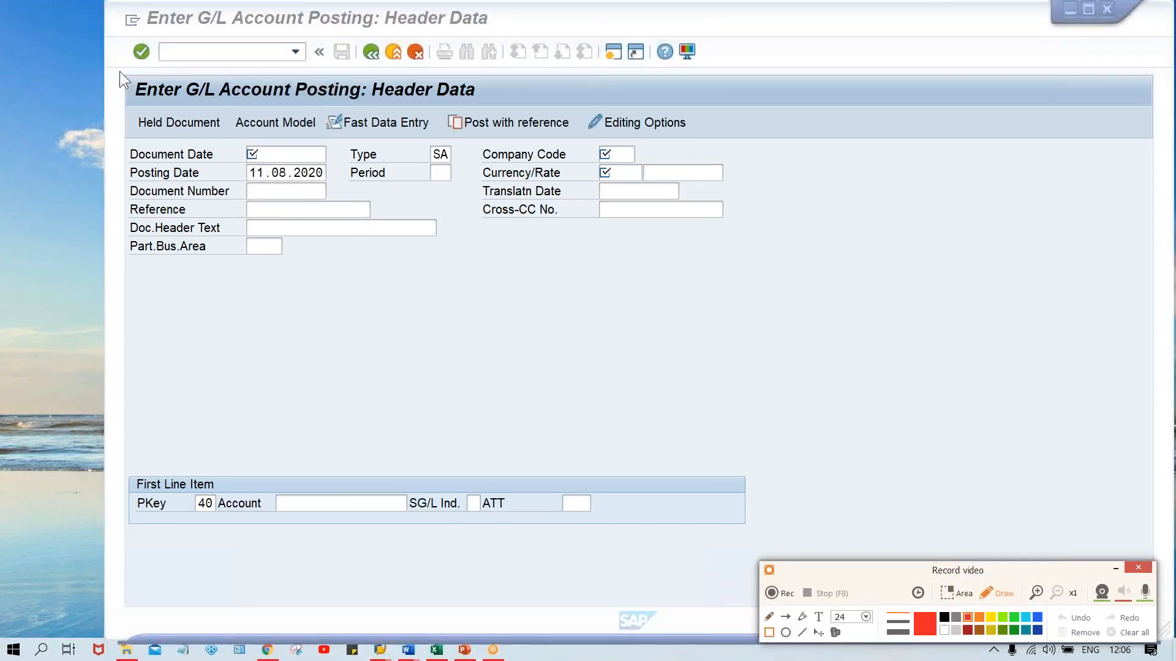
{"action": "mouse_move", "coordinate": [119, 71]}
{"action": "left_mouse_down"}
{"action": "mouse_move", "coordinate": [660, 226]}
{"action": "mouse_move", "coordinate": [790, 282]}
{"action": "mouse_move", "coordinate": [738, 266]}
{"action": "mouse_move", "coordinate": [729, 249]}
{"action": "left_mouse_up"}
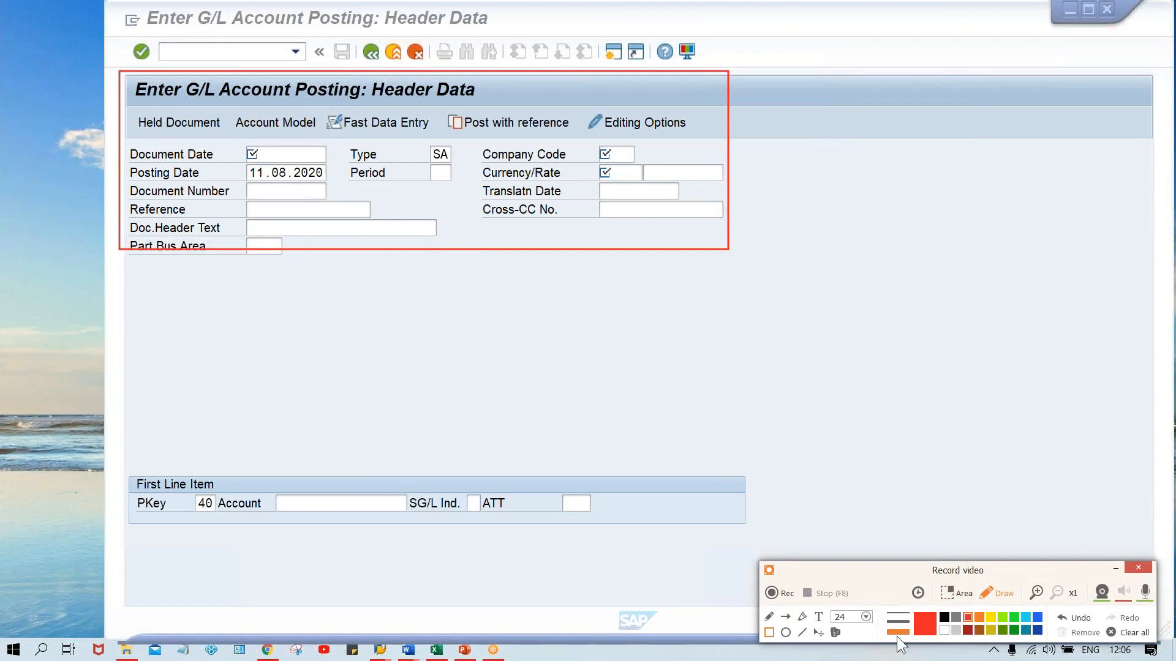
{"action": "key", "text": "ctrl+z"}
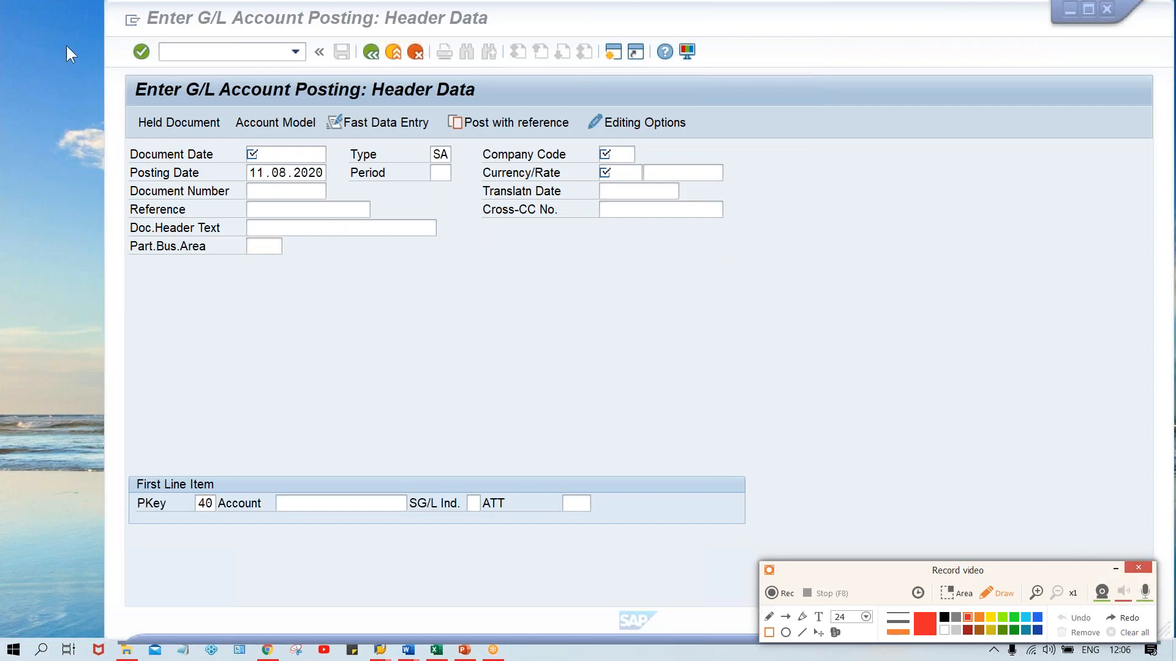
{"action": "mouse_move", "coordinate": [119, 70]}
{"action": "left_mouse_down"}
{"action": "mouse_move", "coordinate": [674, 284]}
{"action": "mouse_move", "coordinate": [799, 301]}
{"action": "left_mouse_up"}
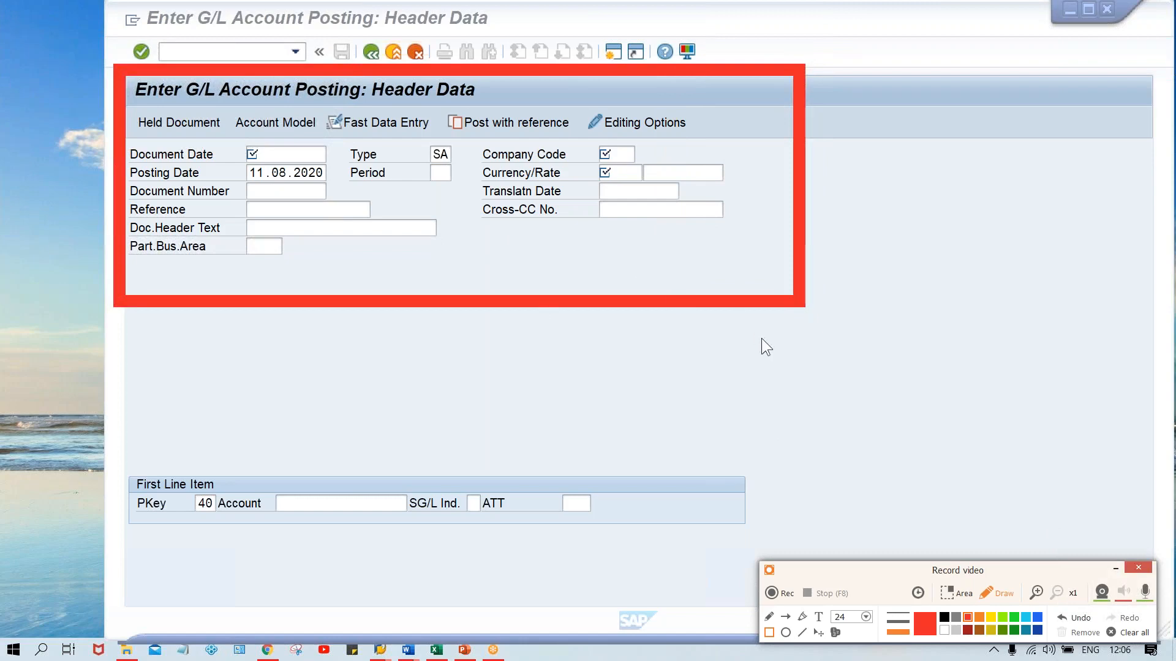
- Add the text annotation "Header part" inside the red frame around the header fields
{"action": "left_click", "coordinate": [819, 616]}
{"action": "key", "text": "Caps_Lock"}
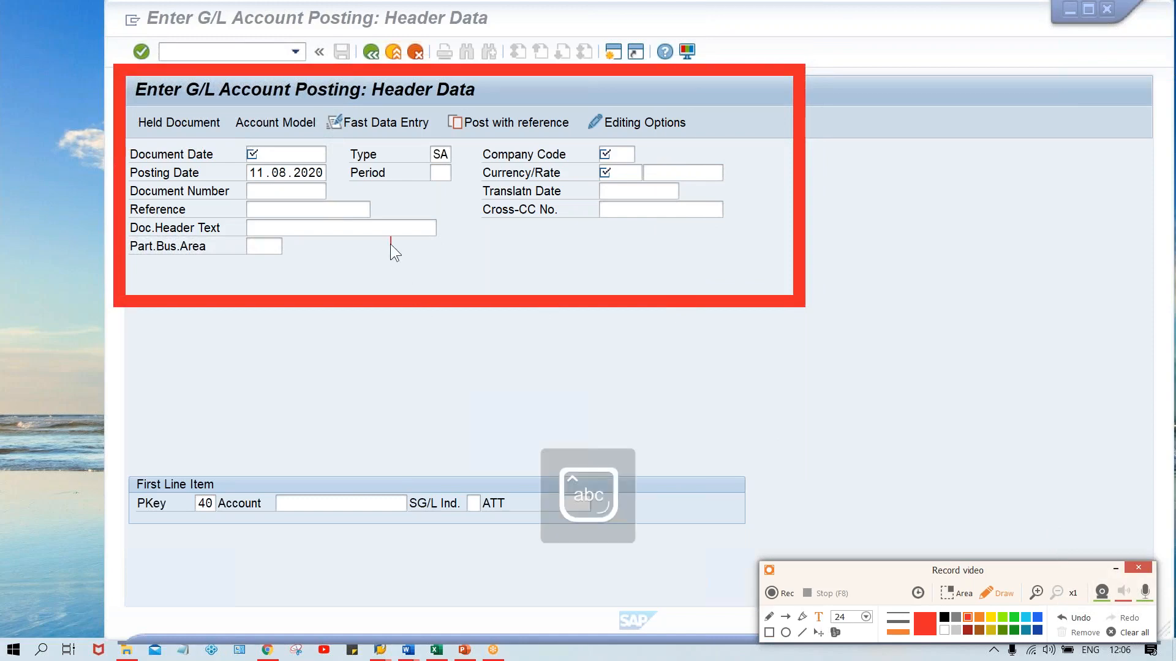
{"action": "type", "text": "Hea"}
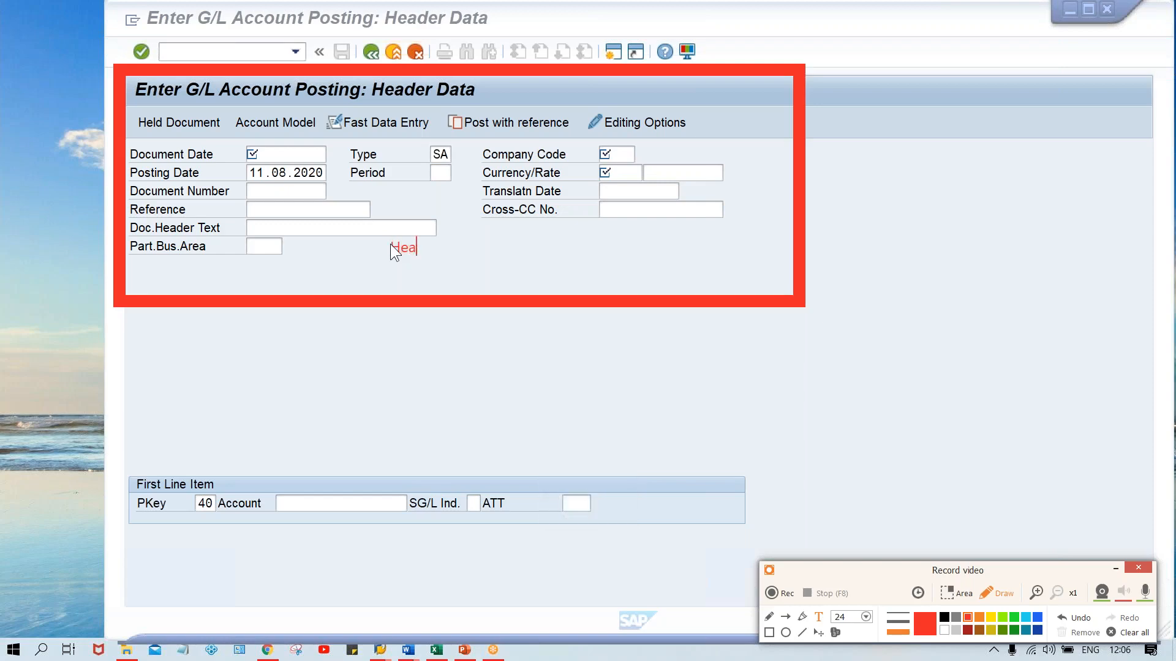
{"action": "type", "text": "der part"}
- Enlarge the "Header part" annotation to font size 72
{"action": "left_click", "coordinate": [864, 616]}
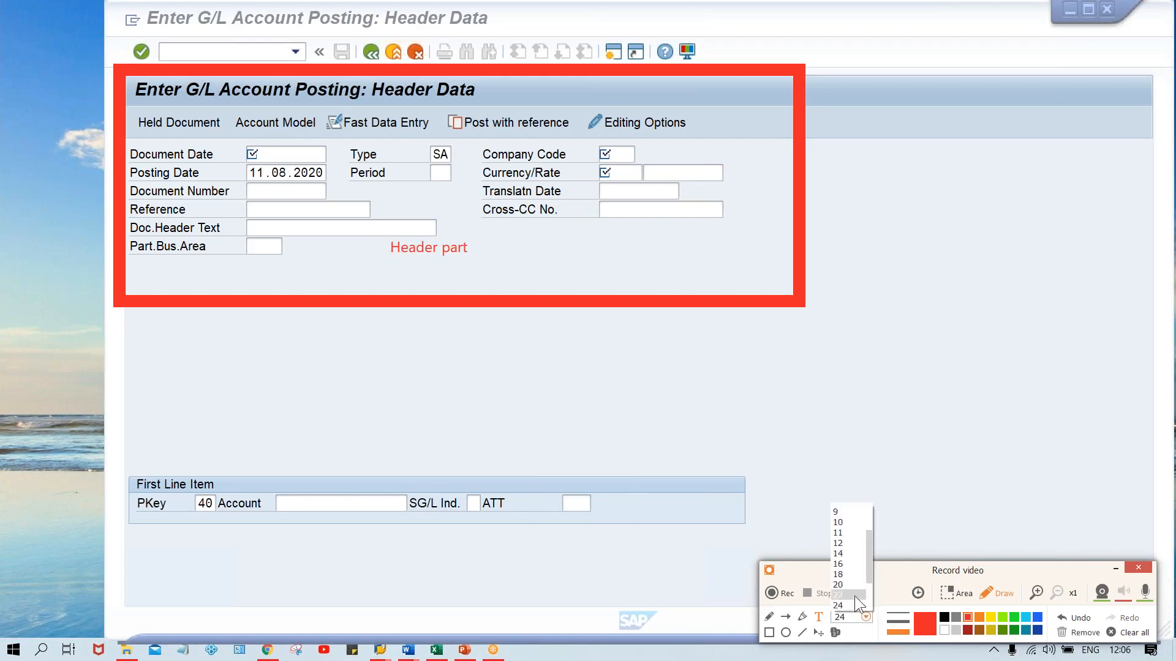
{"action": "left_click_drag", "start_coordinate": [867, 574], "coordinate": [876, 606]}
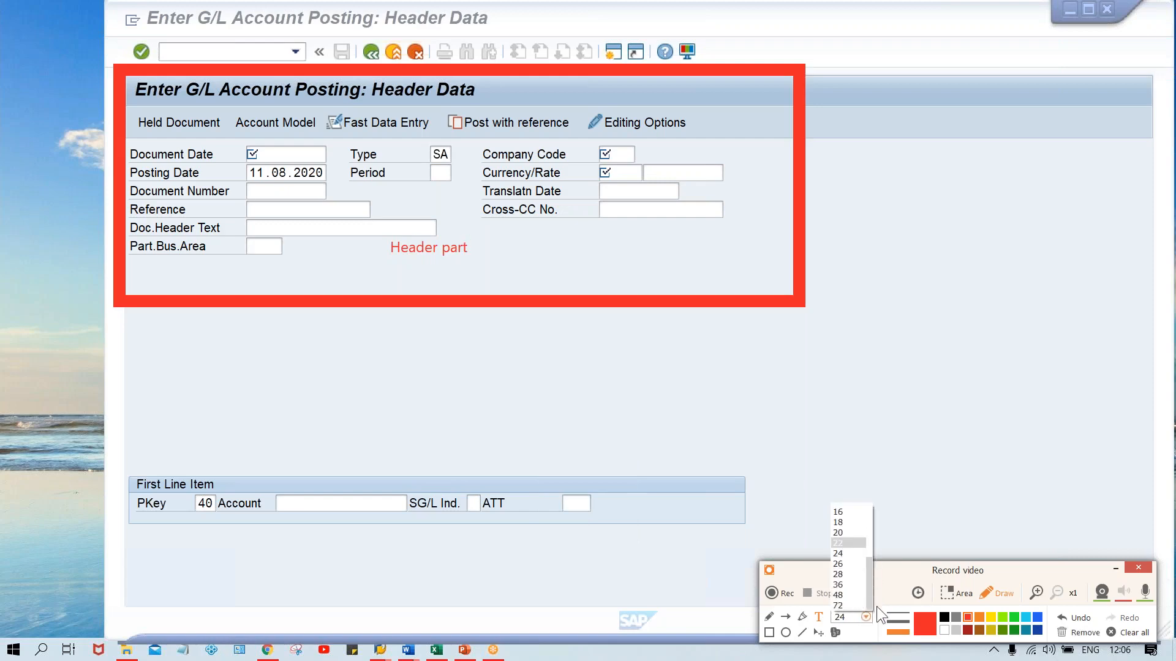
{"action": "left_click", "coordinate": [839, 584]}
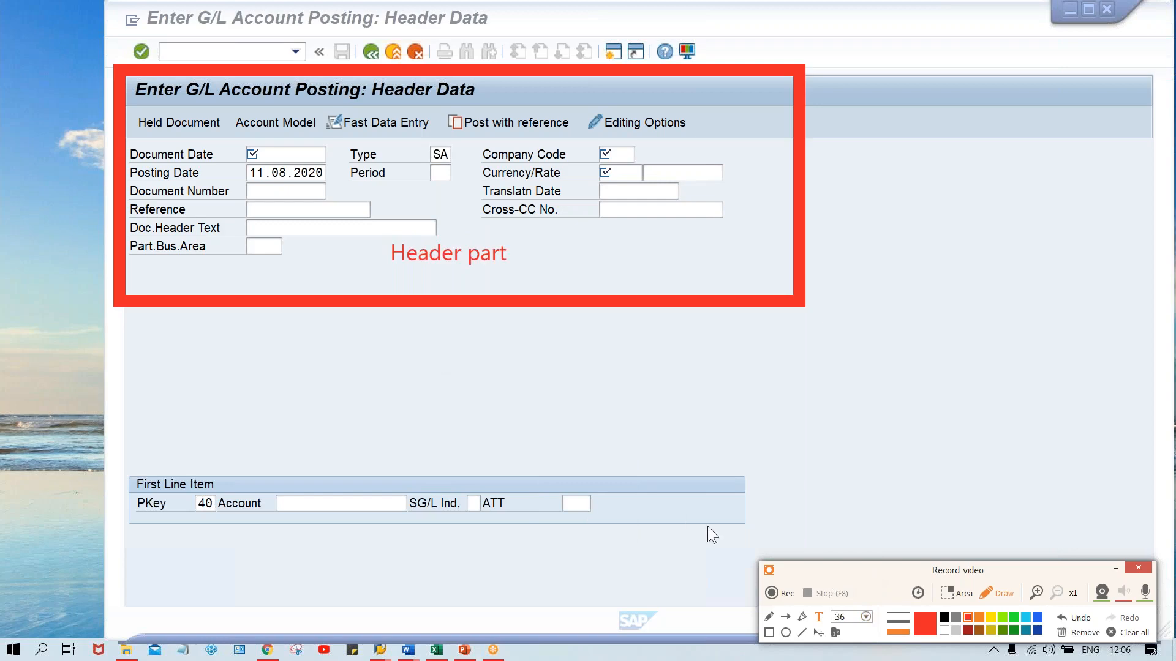
{"action": "left_click", "coordinate": [867, 616]}
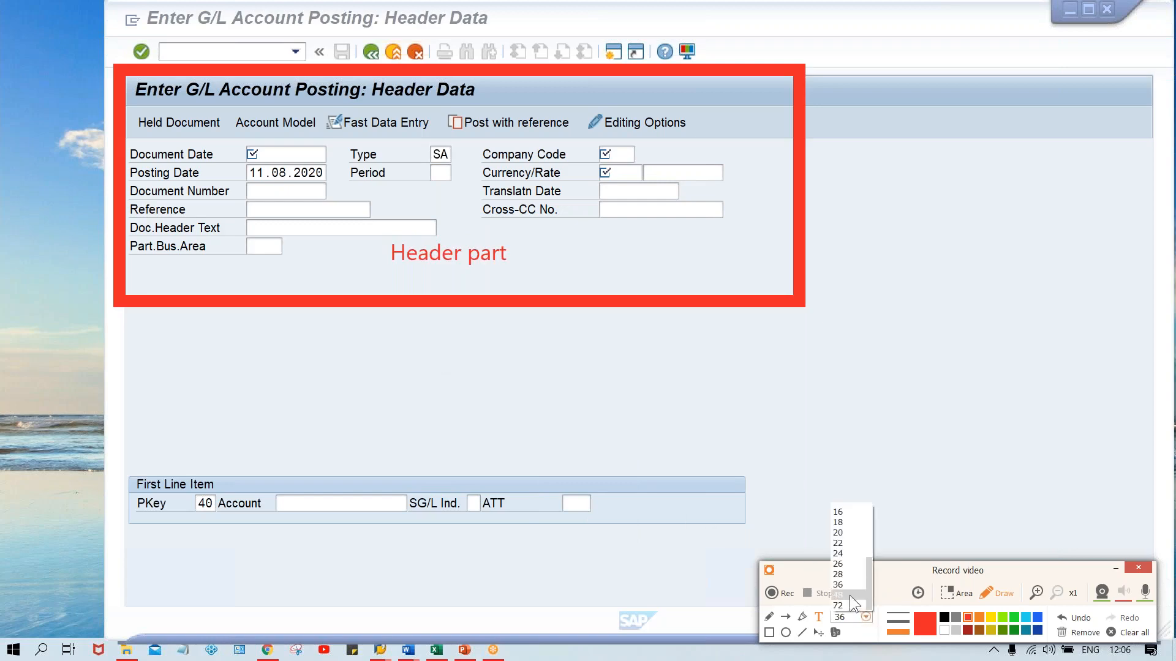
{"action": "left_click", "coordinate": [849, 595]}
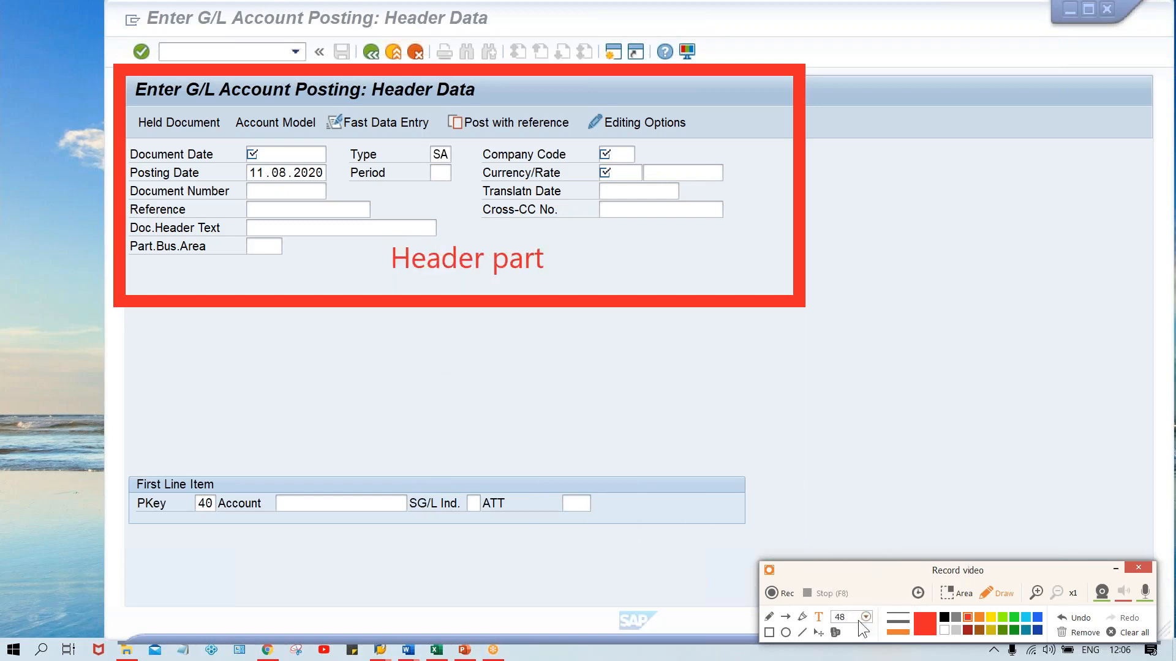
{"action": "left_click", "coordinate": [859, 618]}
{"action": "left_click", "coordinate": [851, 605]}
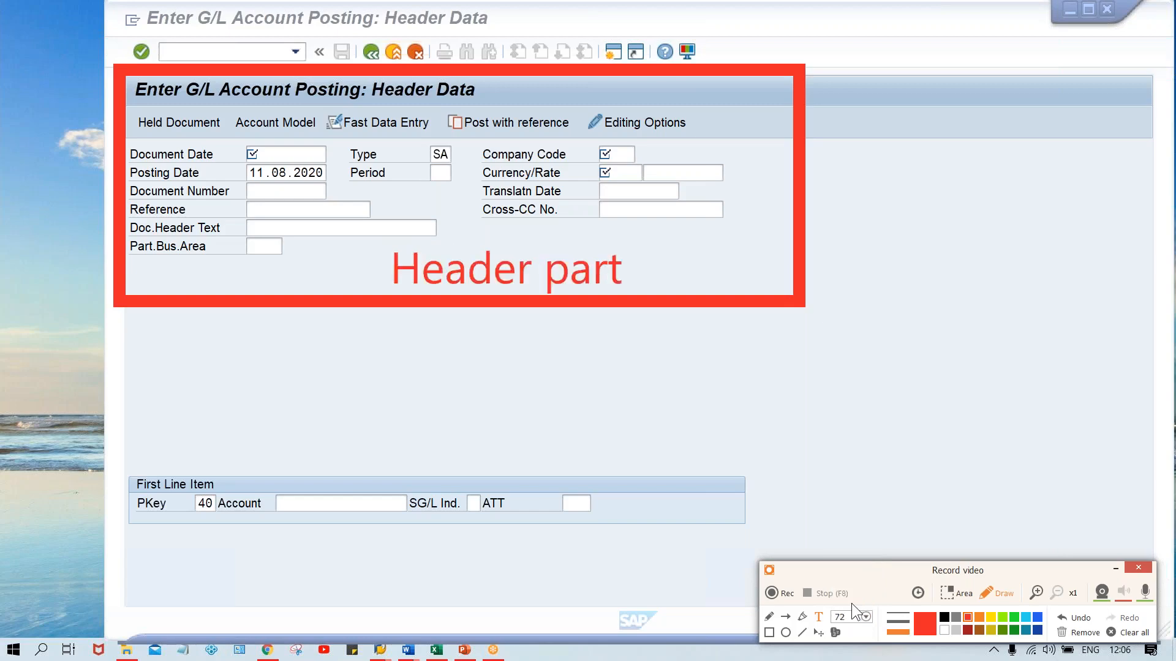
{"action": "left_click", "coordinate": [859, 360]}
- Frame the First Line Item section with a second thick red rectangle annotation
{"action": "left_click", "coordinate": [994, 594]}
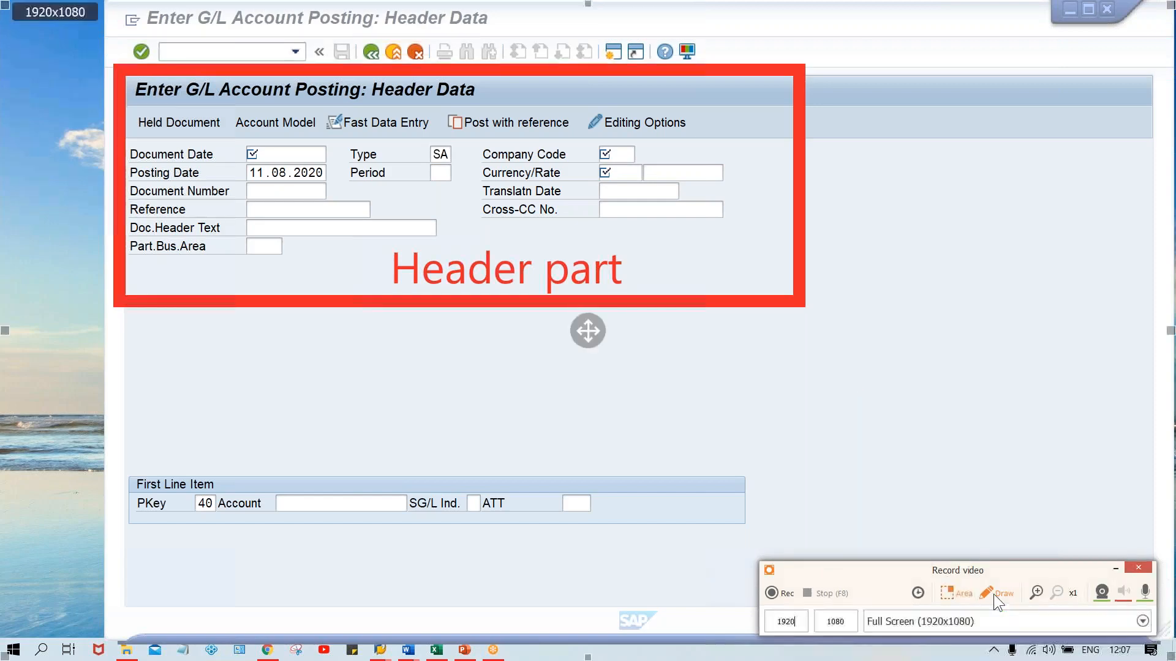
{"action": "left_click", "coordinate": [993, 593]}
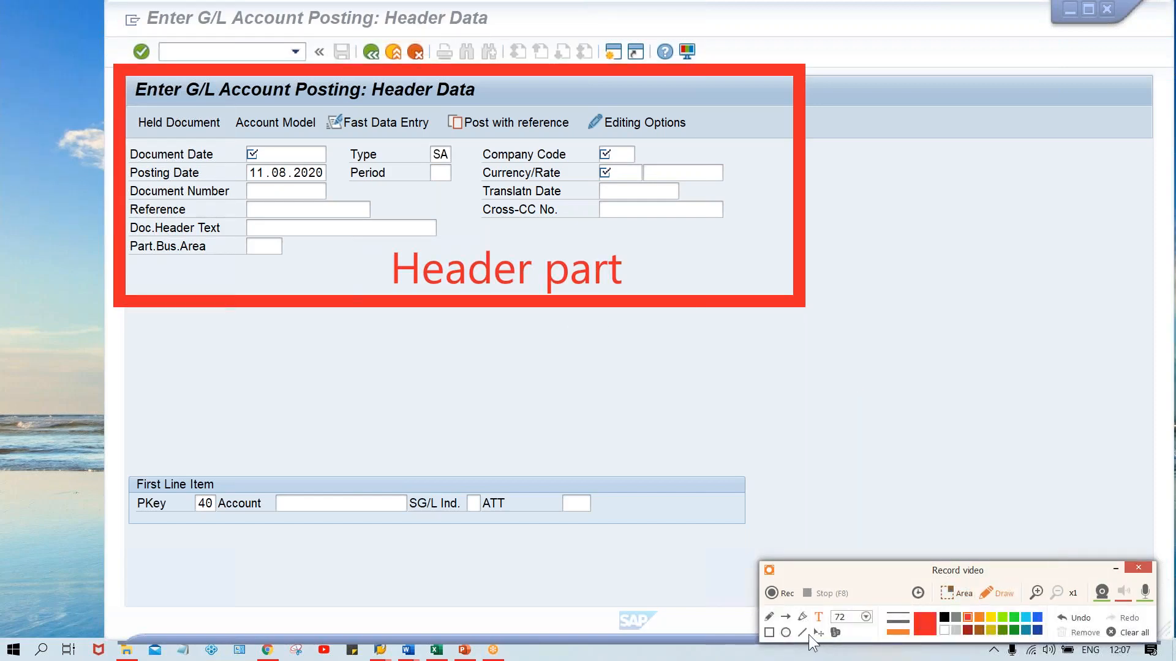
{"action": "left_click", "coordinate": [768, 632]}
{"action": "mouse_move", "coordinate": [128, 457]}
{"action": "left_mouse_down"}
{"action": "mouse_move", "coordinate": [590, 587]}
{"action": "mouse_move", "coordinate": [777, 559]}
{"action": "mouse_move", "coordinate": [776, 548]}
{"action": "mouse_move", "coordinate": [769, 563]}
{"action": "left_mouse_up"}
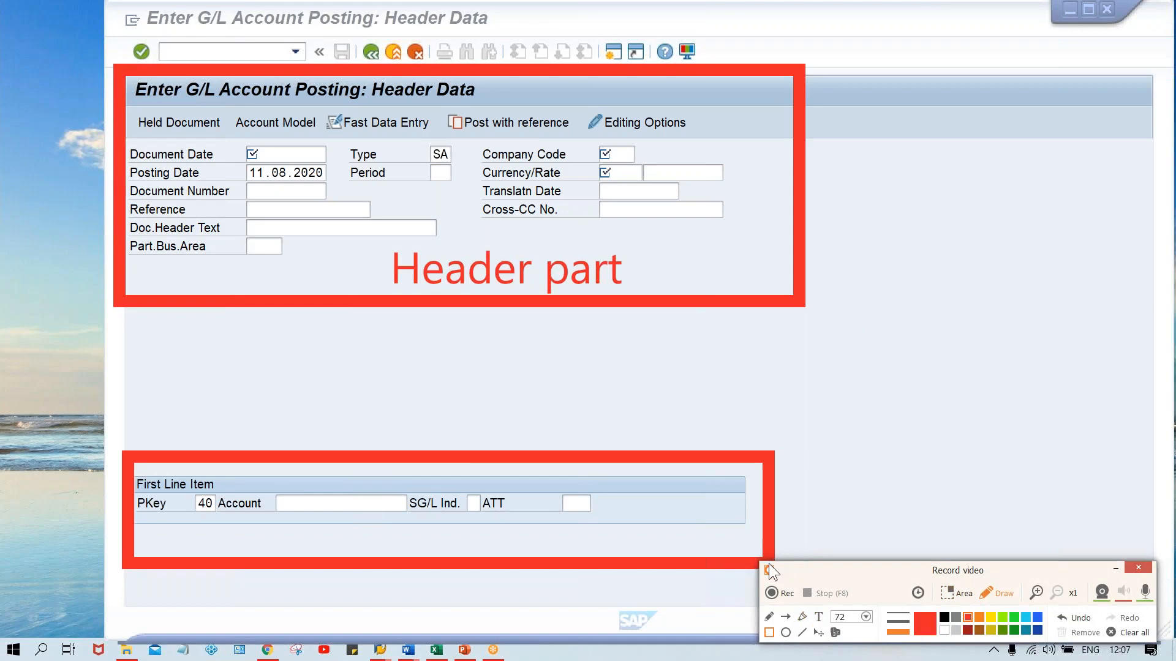
- Add the text annotation "line item" inside the frame around the First Line Item section
{"action": "left_click", "coordinate": [818, 616]}
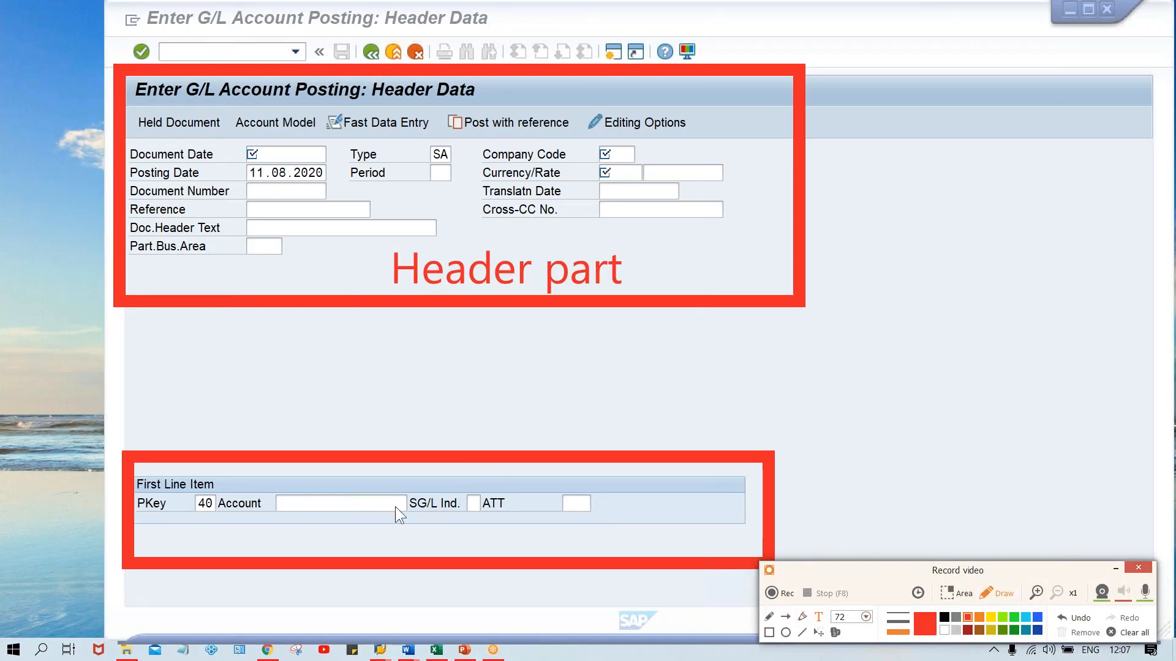
{"action": "left_click", "coordinate": [373, 530]}
{"action": "type", "text": "line i"}
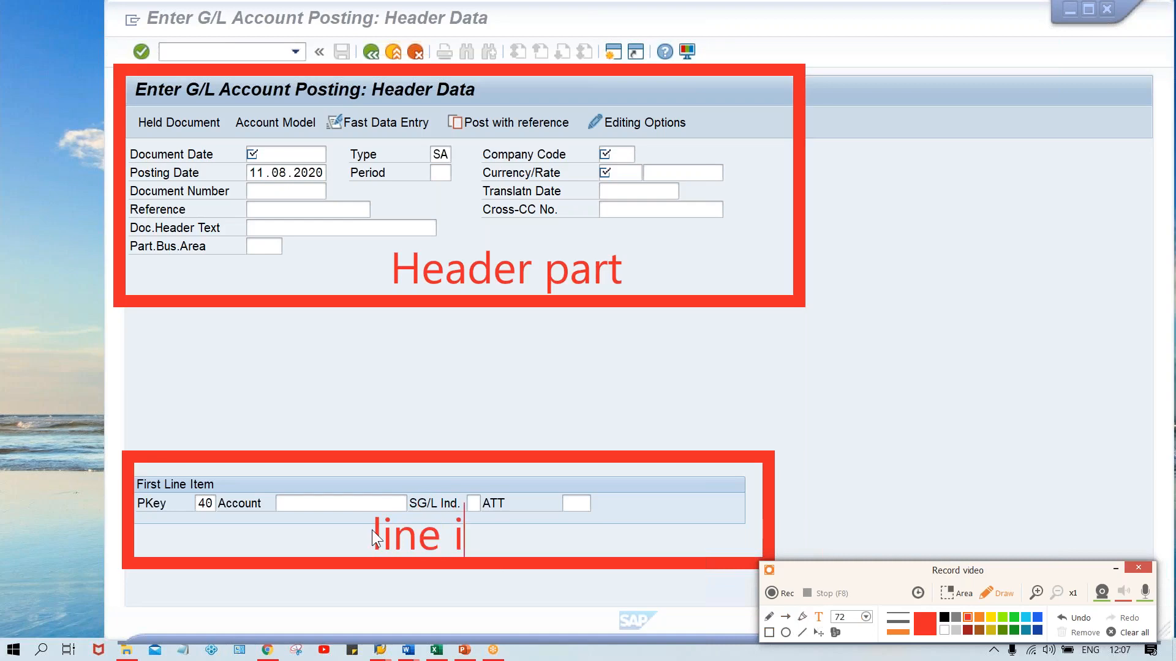
{"action": "type", "text": "tem"}
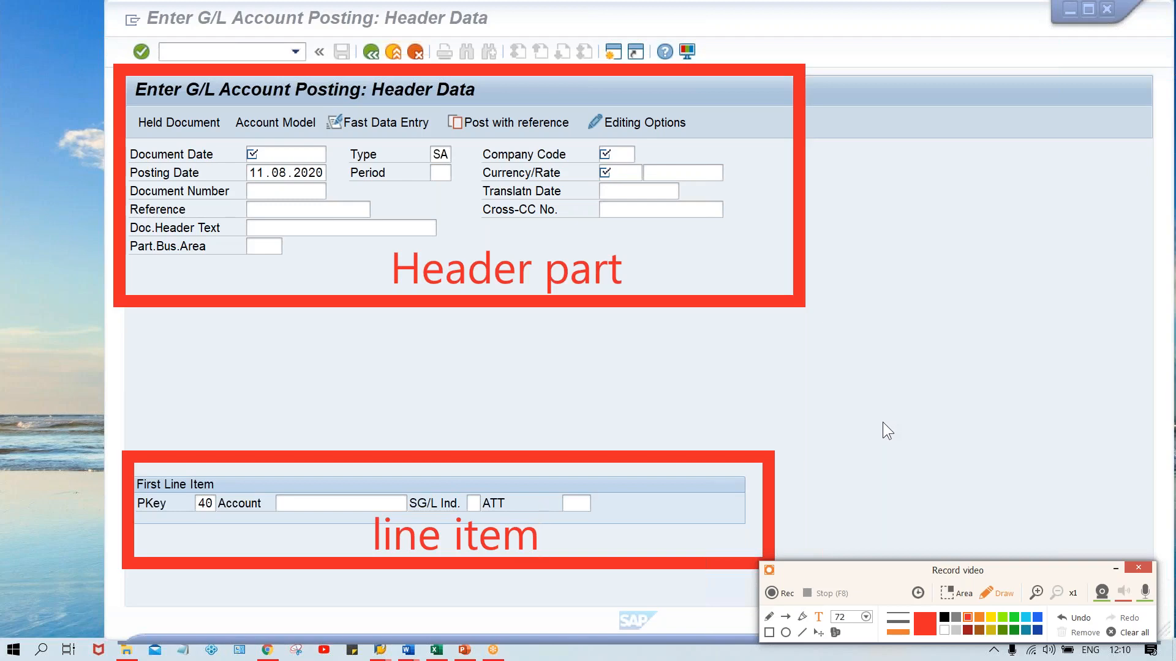
- Extend the line item annotation with "-FSV/FSG"
{"action": "type", "text": "-"}
{"action": "key", "text": "Caps_Lock"}
{"action": "type", "text": "F"}
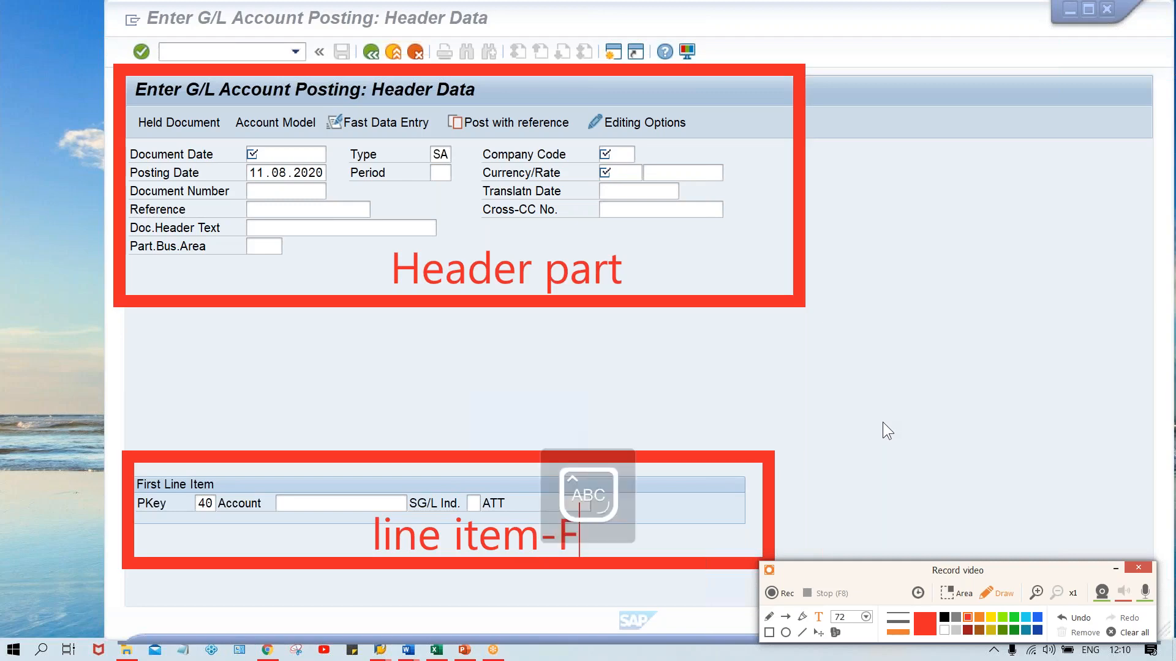
{"action": "type", "text": "SV/"}
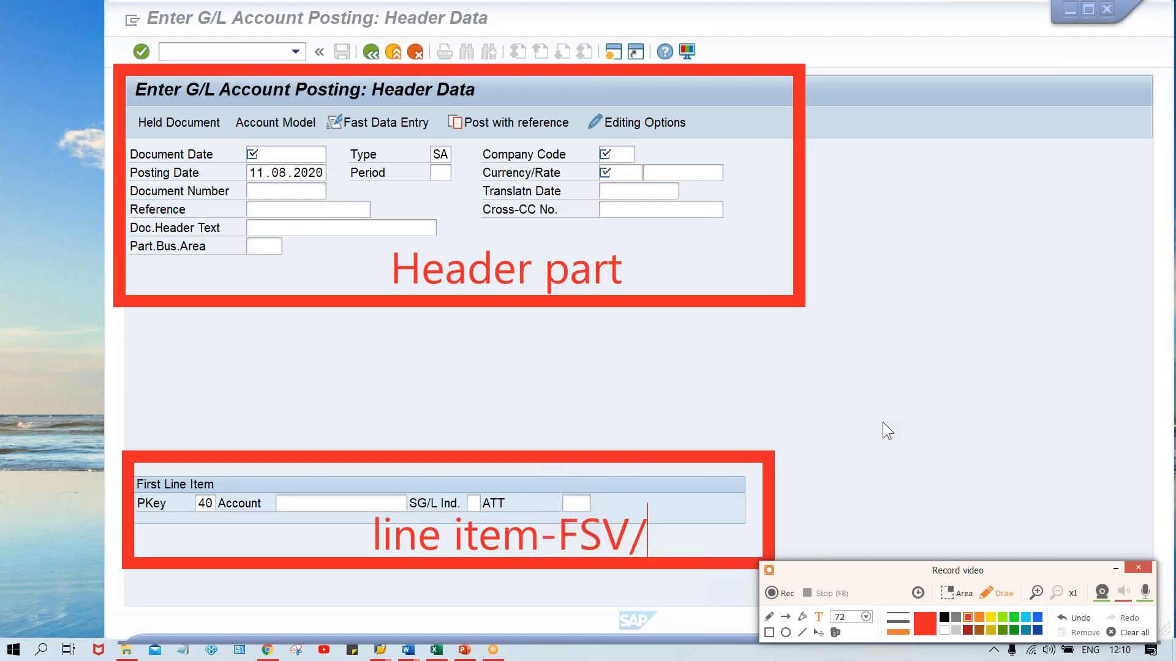
{"action": "type", "text": "FSG"}
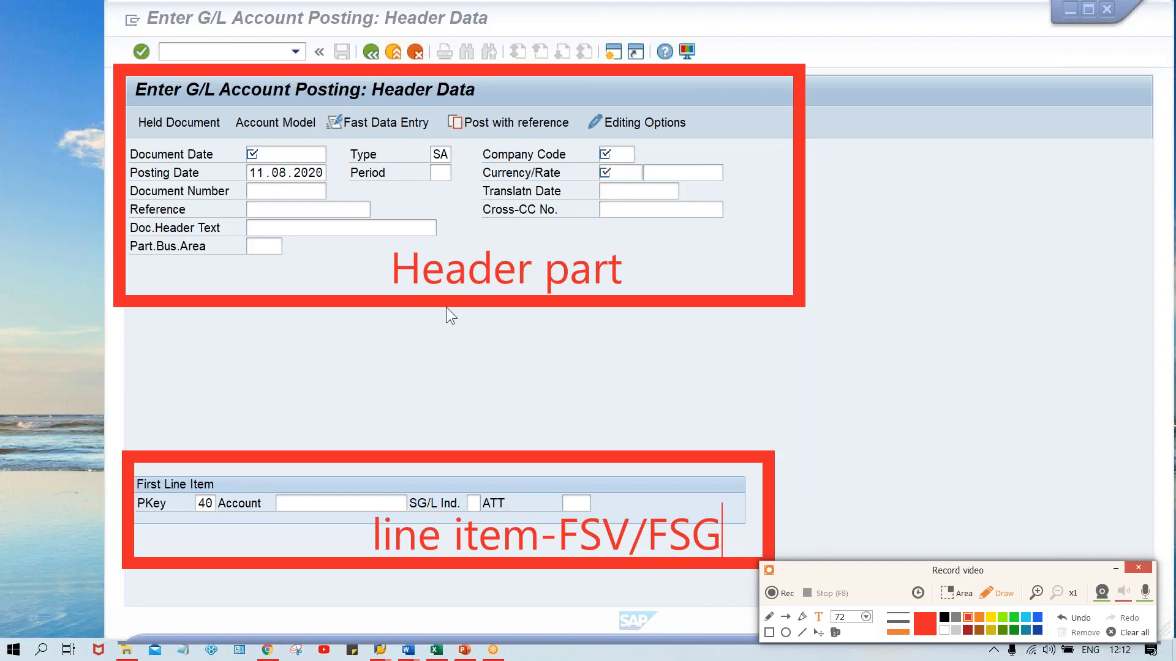
- Undo all the annotations on the posting screen and minimise the recorder's drawing window
{"action": "key", "text": "ctrl+z"}
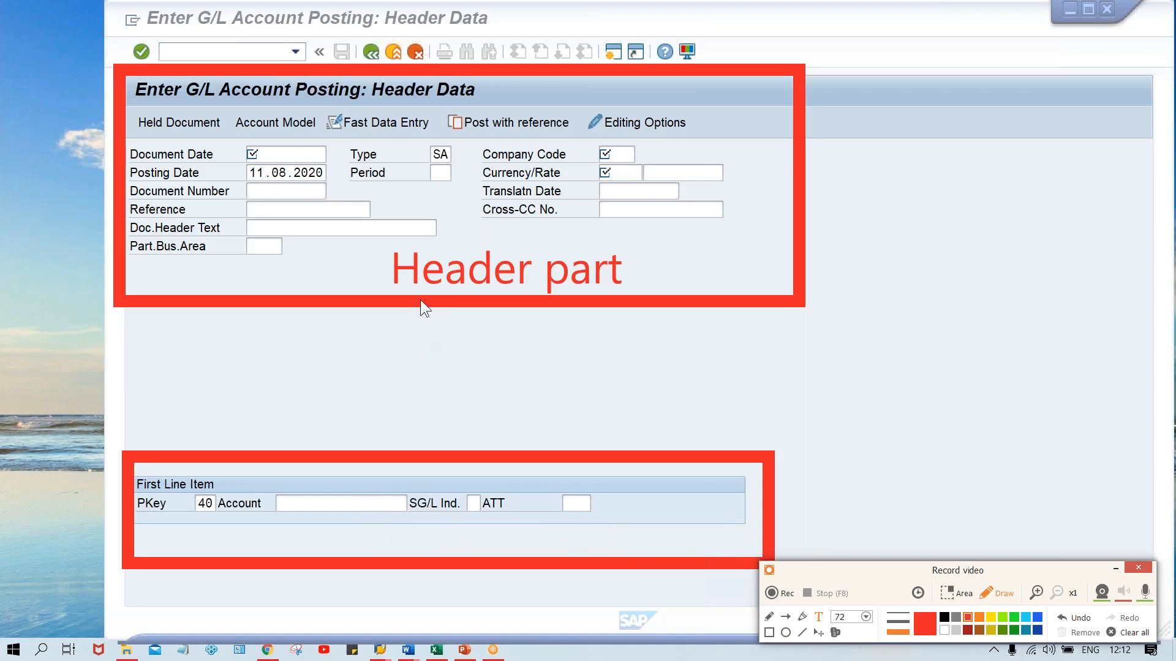
{"action": "left_click", "coordinate": [1076, 619]}
{"action": "left_click", "coordinate": [1076, 619]}
{"action": "left_click", "coordinate": [1076, 618]}
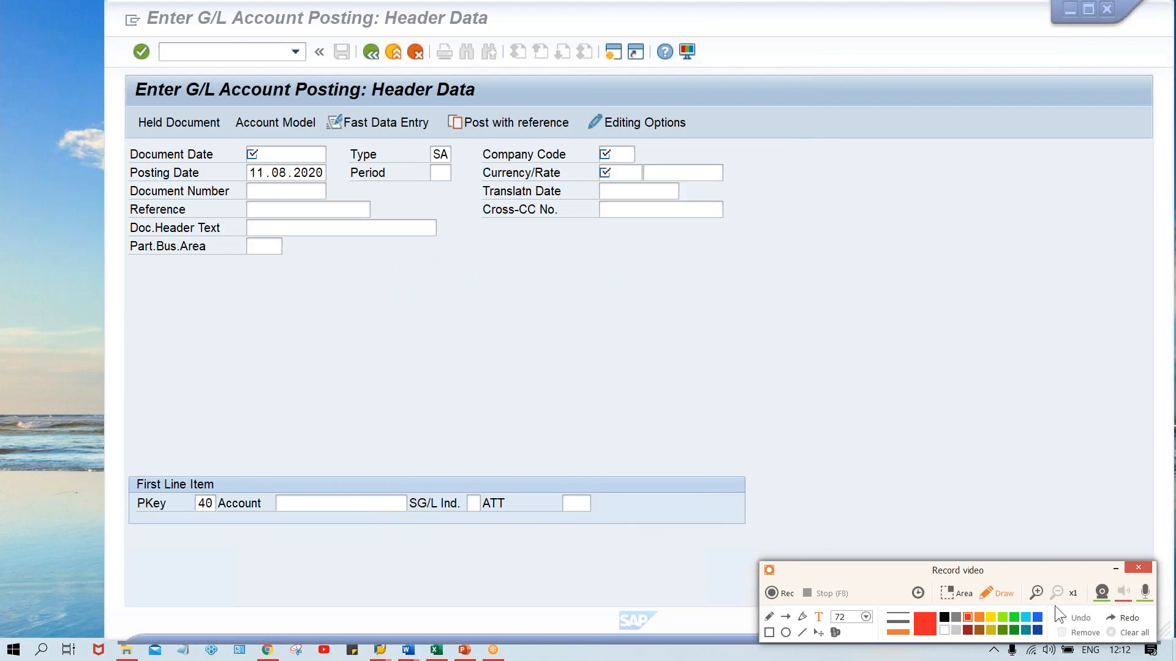
{"action": "left_click", "coordinate": [1118, 567]}
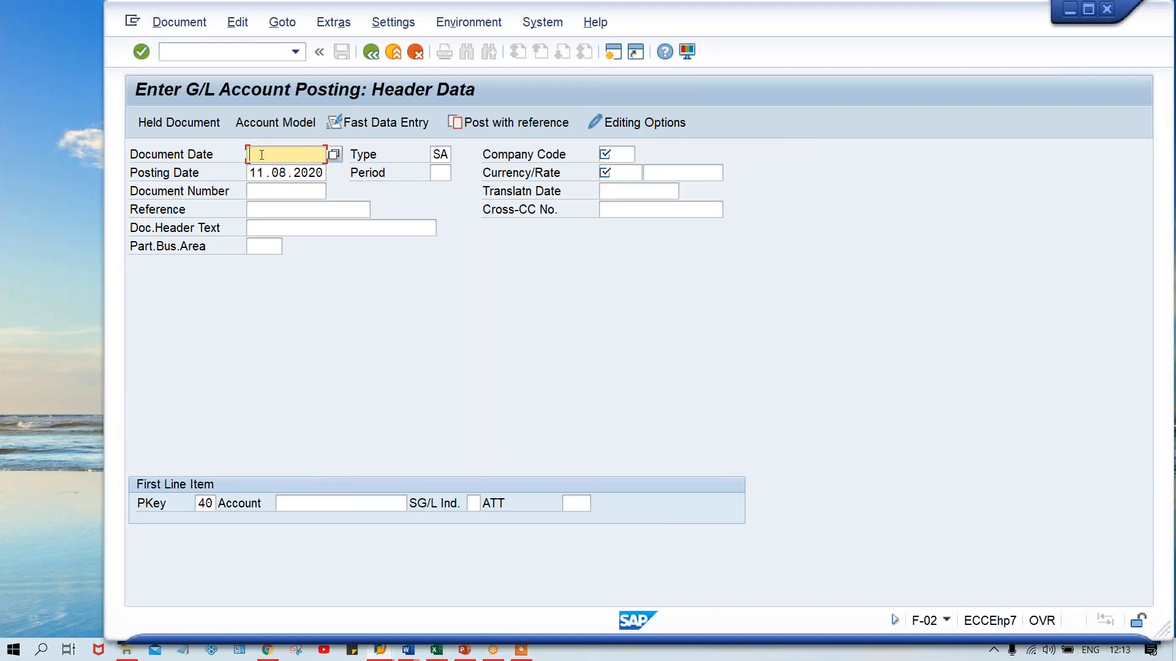
- Enter document date 11.08.2020 and company code TM00 in the posting header, leaving the period blank
{"action": "type", "text": "11.08.2020"}
{"action": "left_click", "coordinate": [264, 172]}
{"action": "left_click", "coordinate": [264, 154]}
{"action": "left_click", "coordinate": [614, 153]}
{"action": "type", "text": "TM00"}
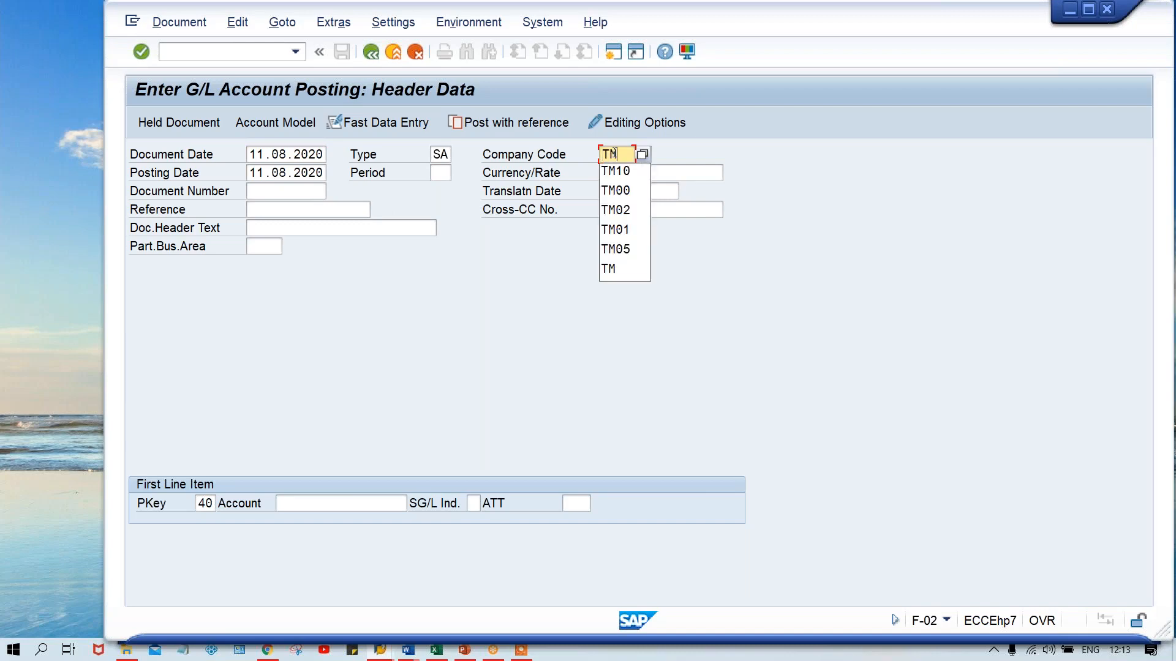
{"action": "key", "text": "Tab"}
{"action": "key", "text": "Tab"}
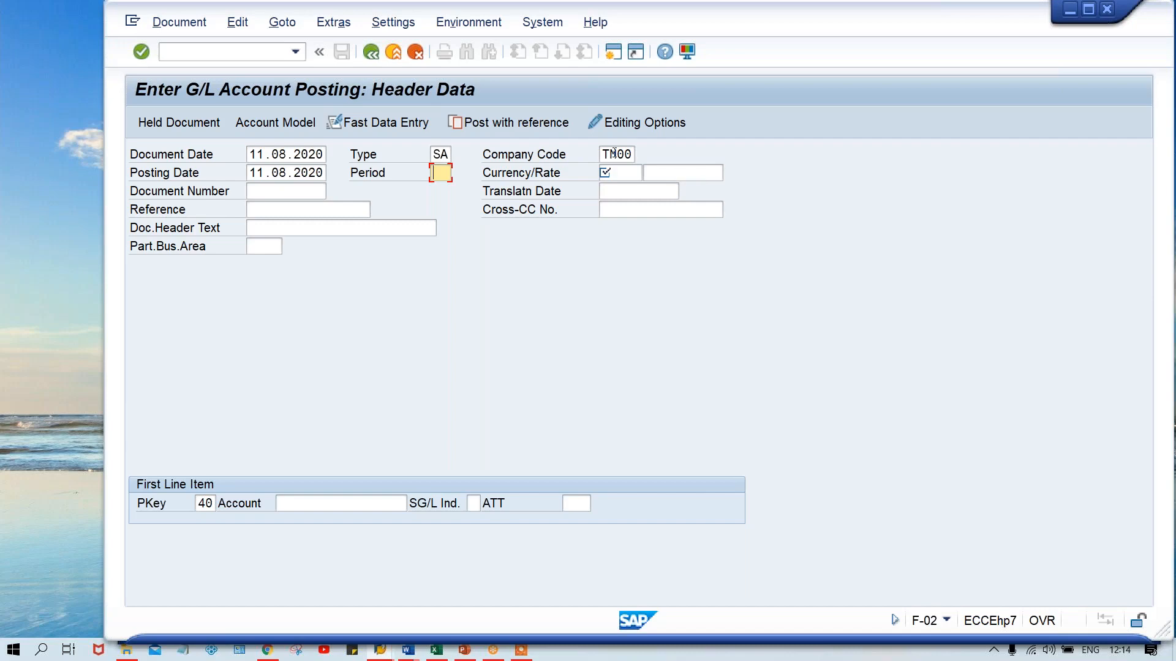
{"action": "type", "text": "5"}
{"action": "key", "text": "BackSpace"}
- Open a second session and start transaction OB37 for company code fiscal year variant assignments
{"action": "left_click", "coordinate": [610, 54]}
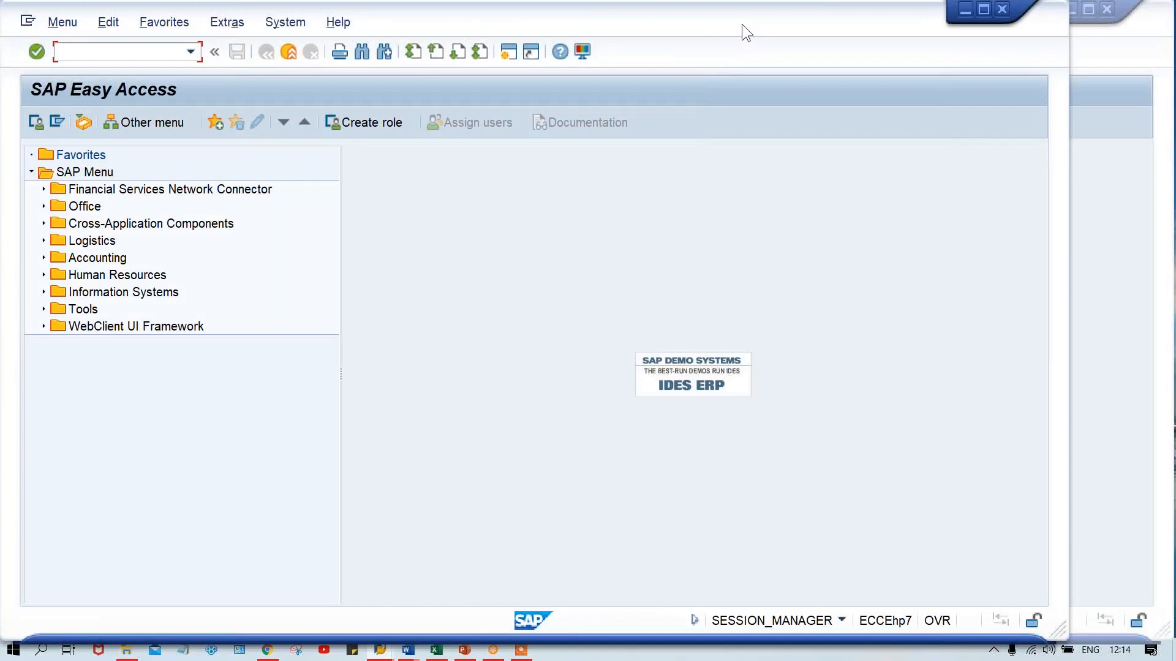
{"action": "left_click_drag", "start_coordinate": [741, 24], "coordinate": [864, 31]}
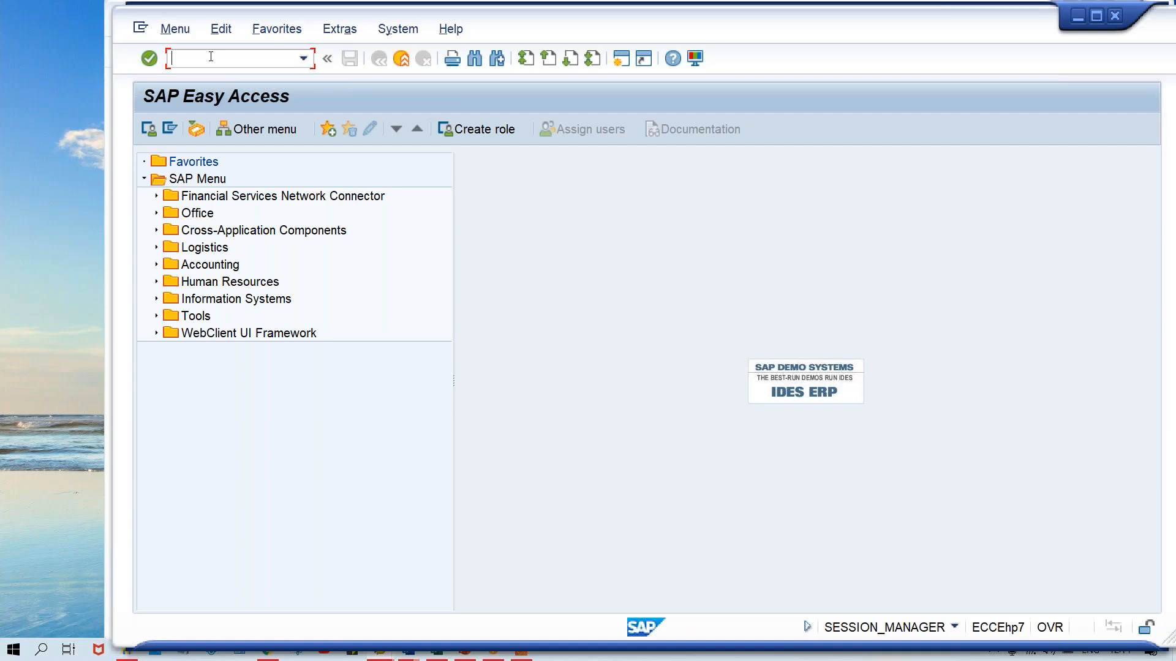
{"action": "type", "text": "OB37"}
{"action": "key", "text": "Return"}
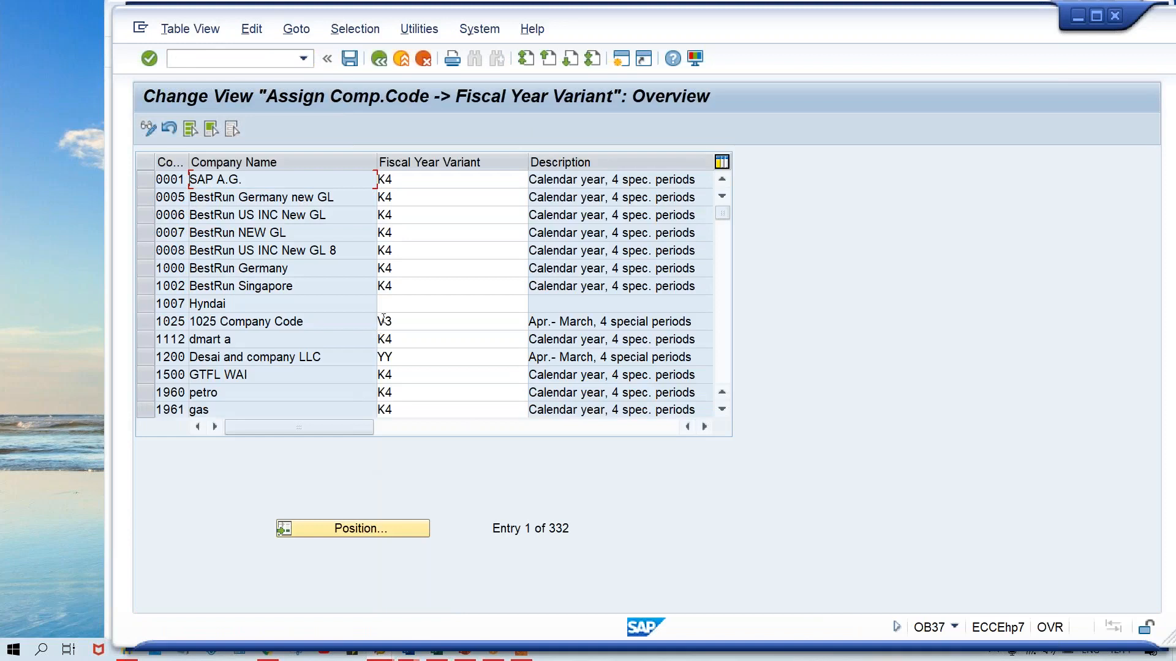
- Set the fiscal year variant of company code 1007 to K4
{"action": "left_click", "coordinate": [392, 298]}
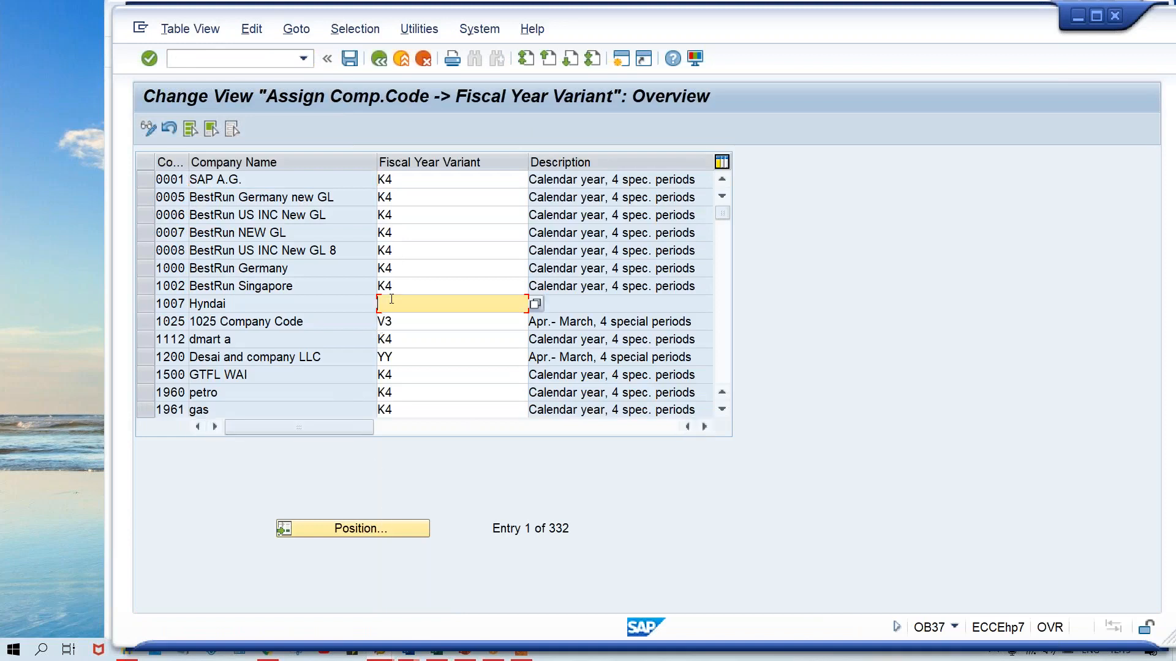
{"action": "type", "text": "K4"}
{"action": "key", "text": "Return"}
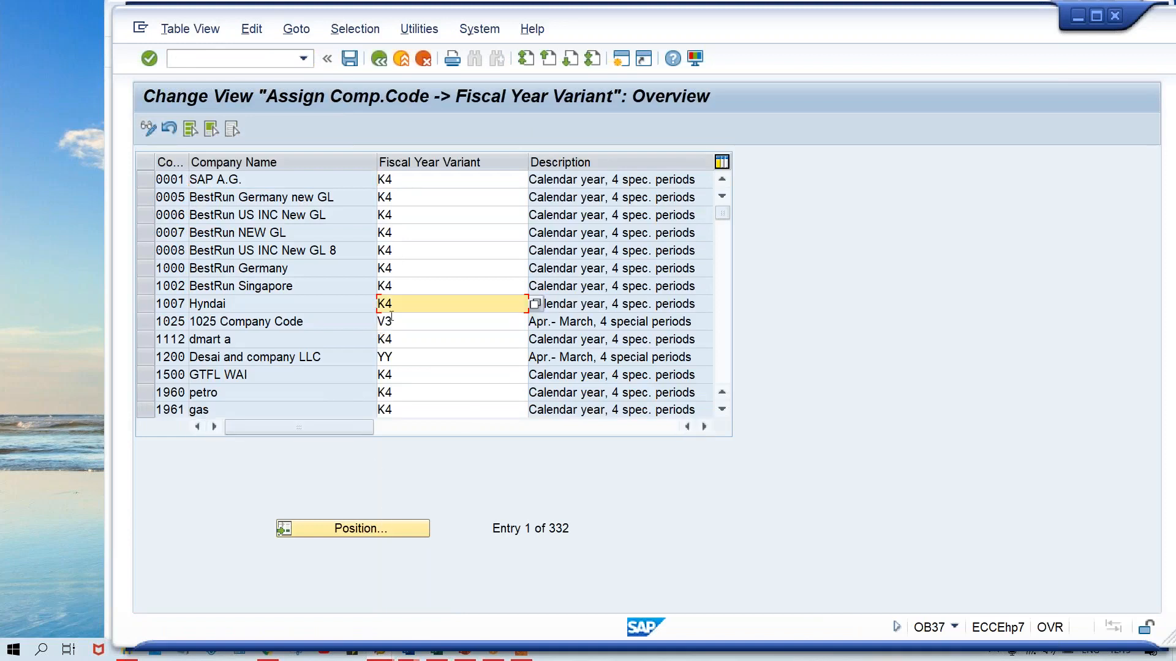
- Jump to company code TM00 in the assignment list and check its fiscal year variant
{"action": "left_click", "coordinate": [358, 532]}
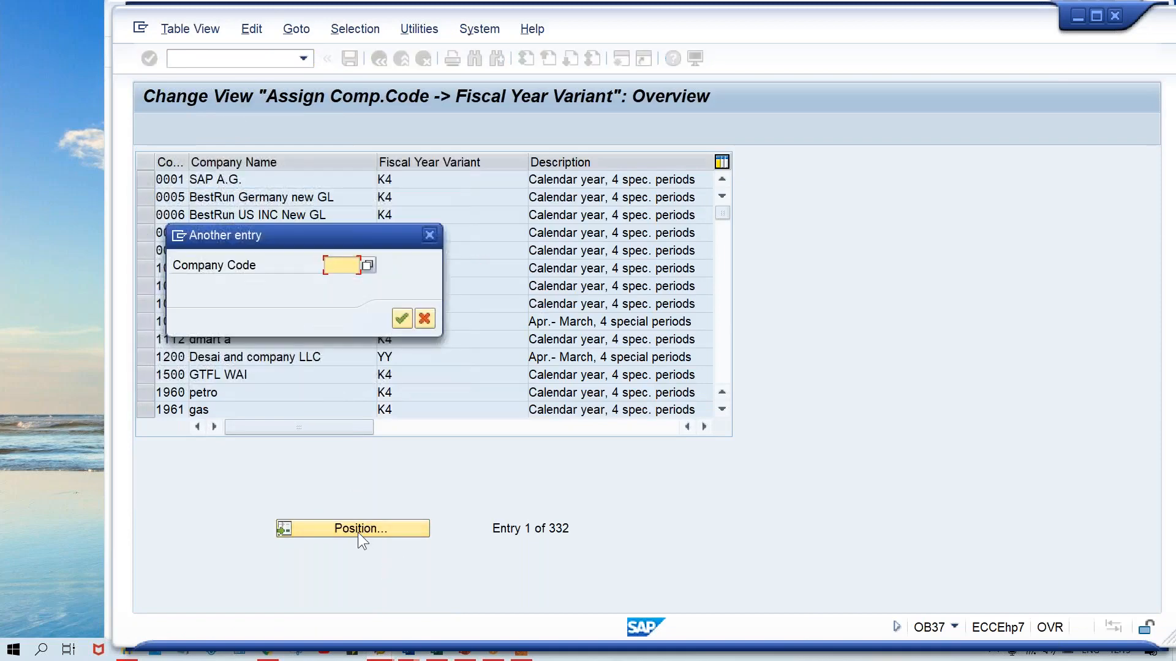
{"action": "type", "text": "TM00"}
{"action": "key", "text": "Return"}
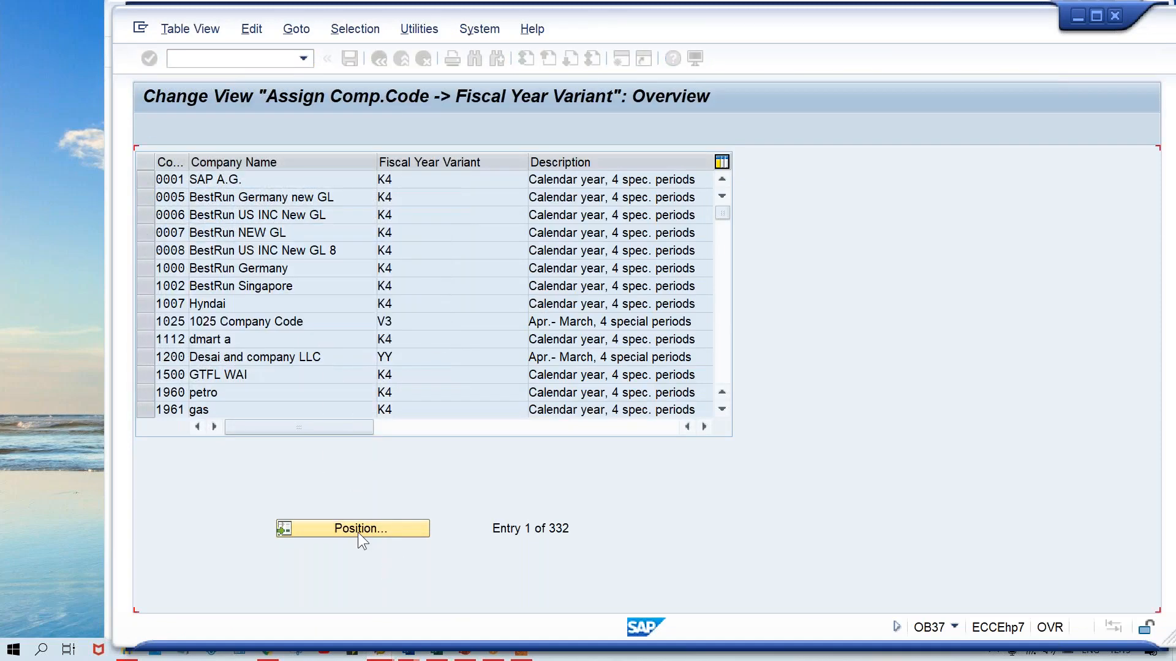
{"action": "left_click_drag", "start_coordinate": [401, 179], "coordinate": [369, 180]}
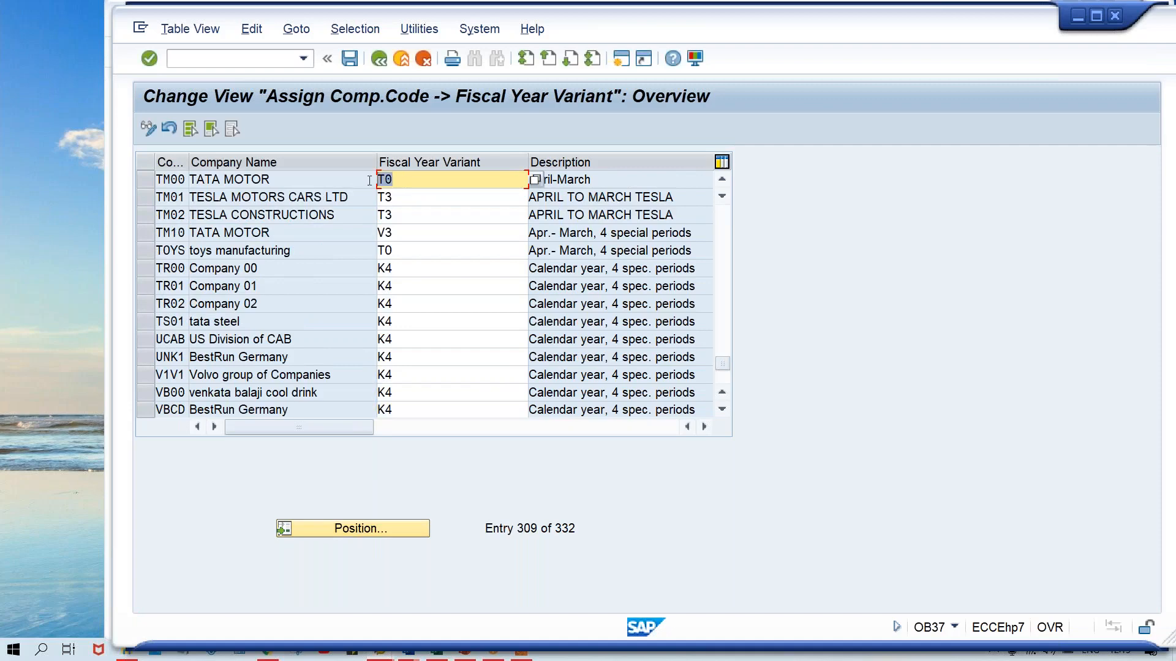
{"action": "left_click", "coordinate": [626, 186]}
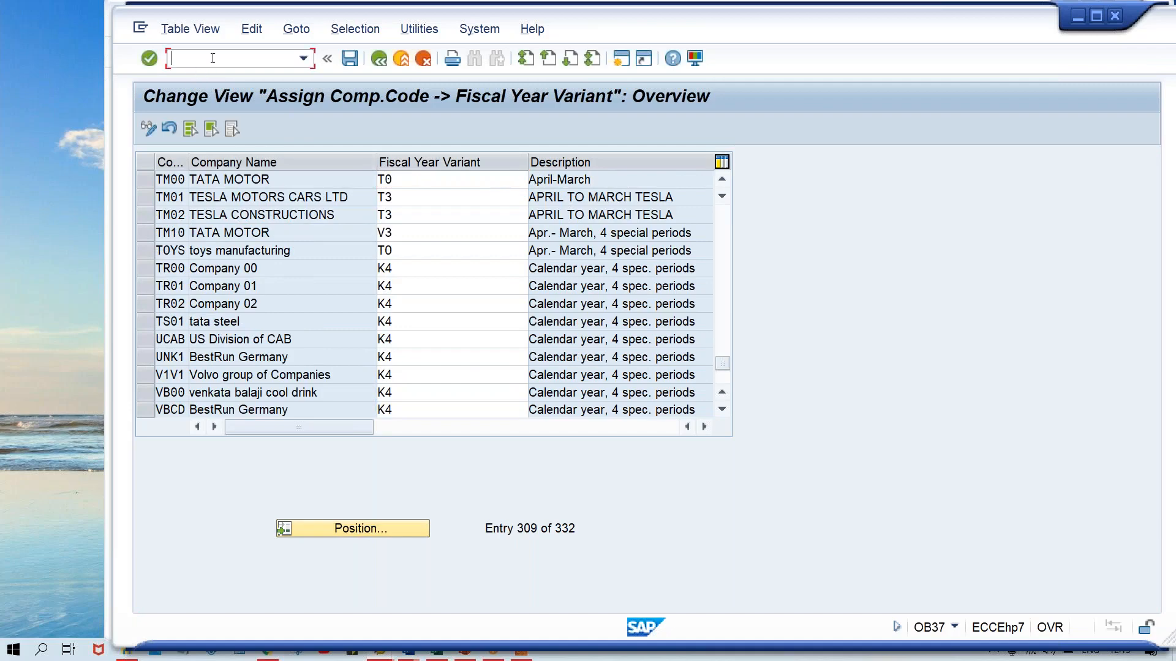
- Go to transaction OB29 and display the periods of fiscal year variant T0
{"action": "type", "text": "/NOB29"}
{"action": "key", "text": "Return"}
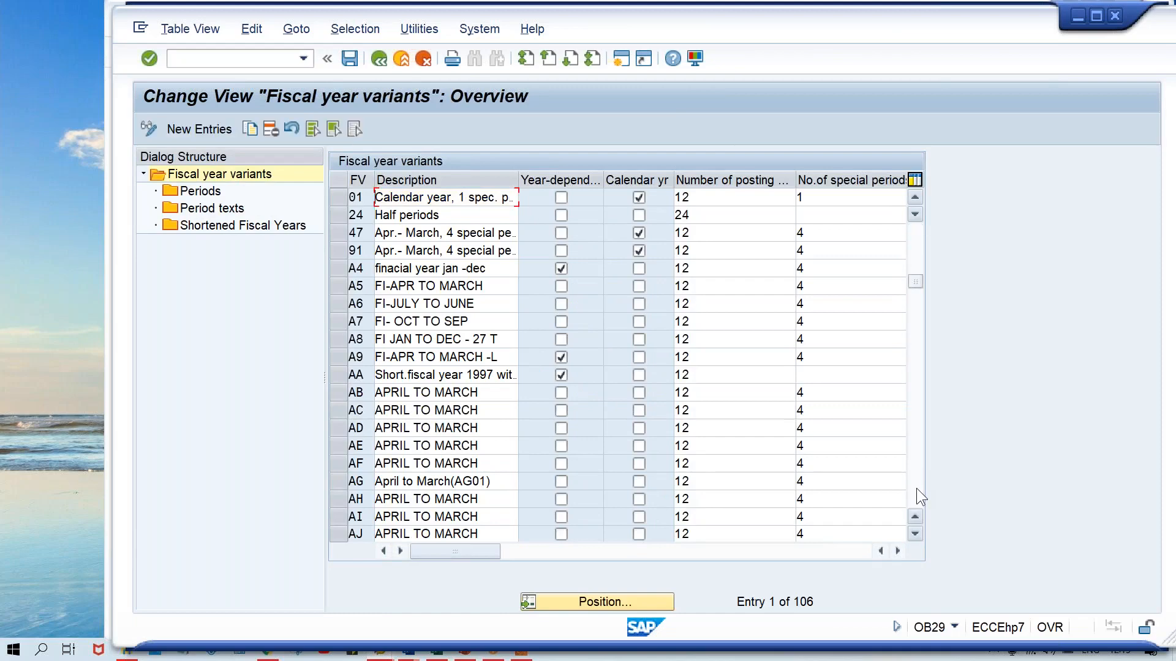
{"action": "scroll", "coordinate": [916, 489], "scroll_direction": "down", "scroll_amount": 1}
{"action": "scroll", "coordinate": [916, 489], "scroll_direction": "down", "scroll_amount": 1}
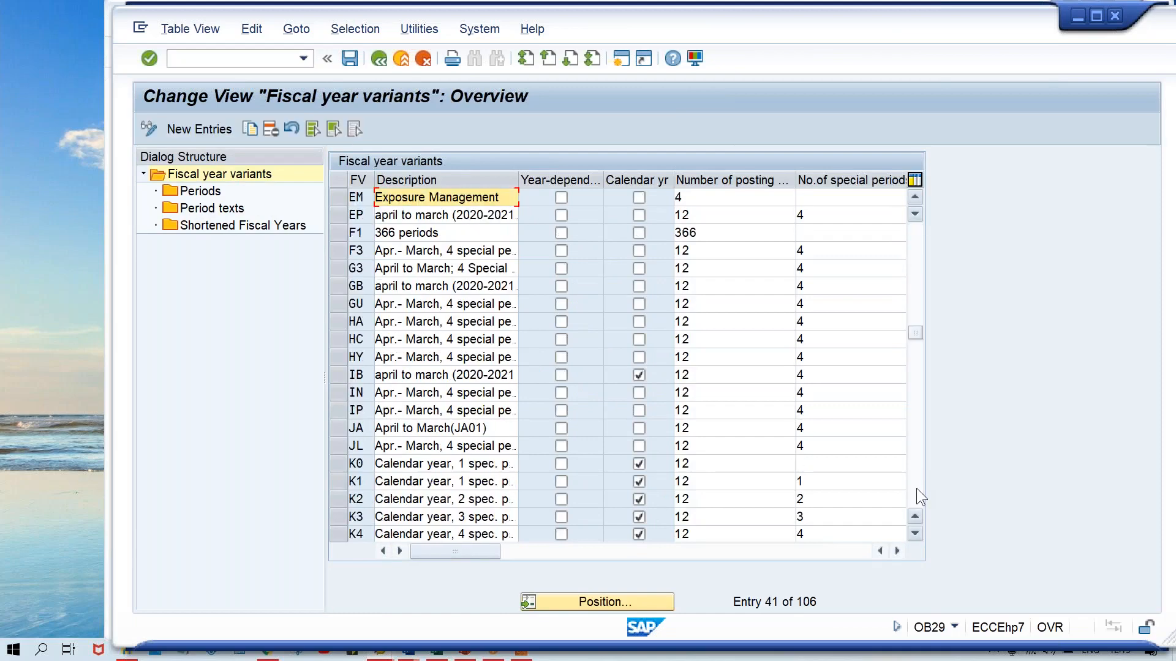
{"action": "scroll", "coordinate": [916, 488], "scroll_direction": "down", "scroll_amount": 1}
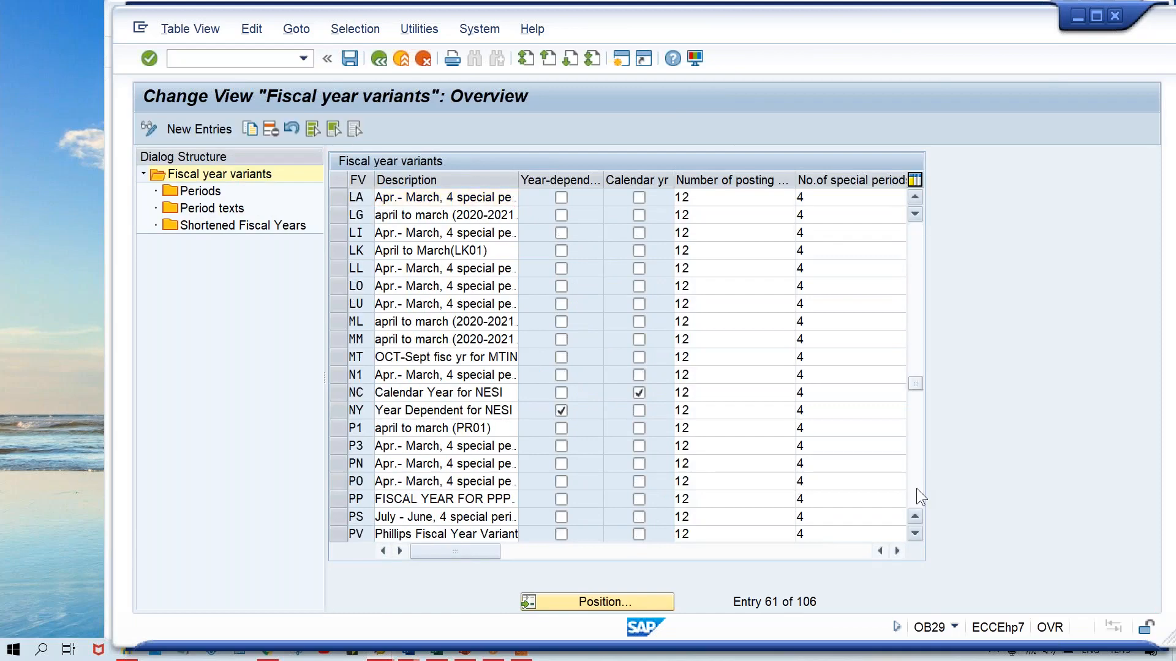
{"action": "scroll", "coordinate": [916, 487], "scroll_direction": "down", "scroll_amount": 1}
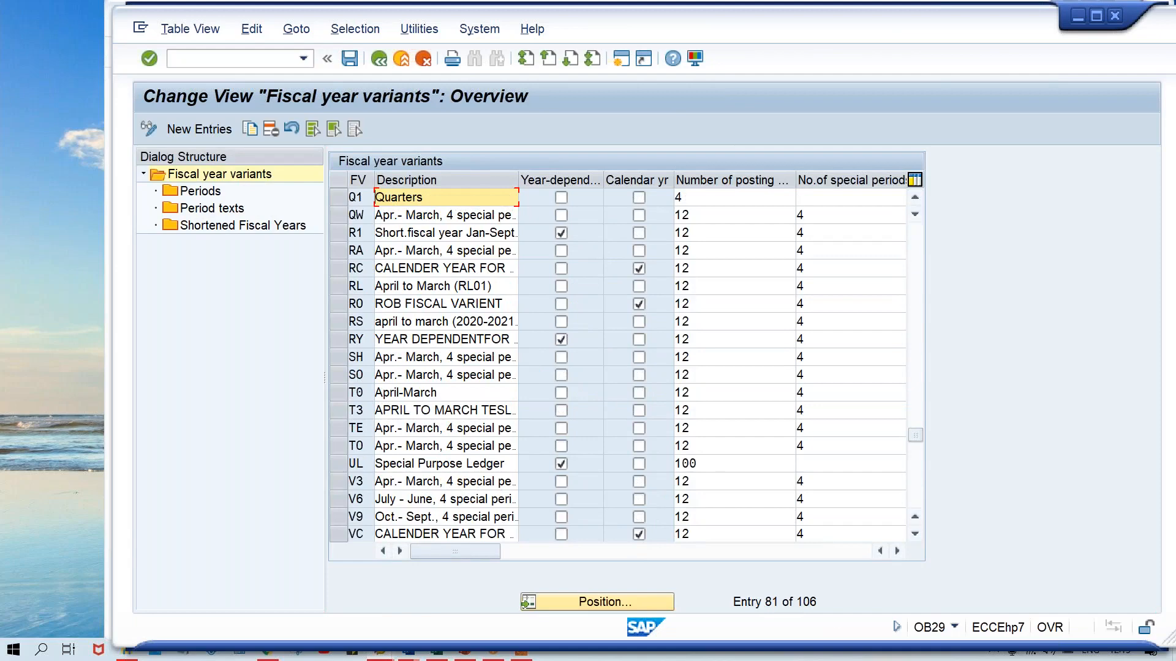
{"action": "left_click", "coordinate": [338, 392]}
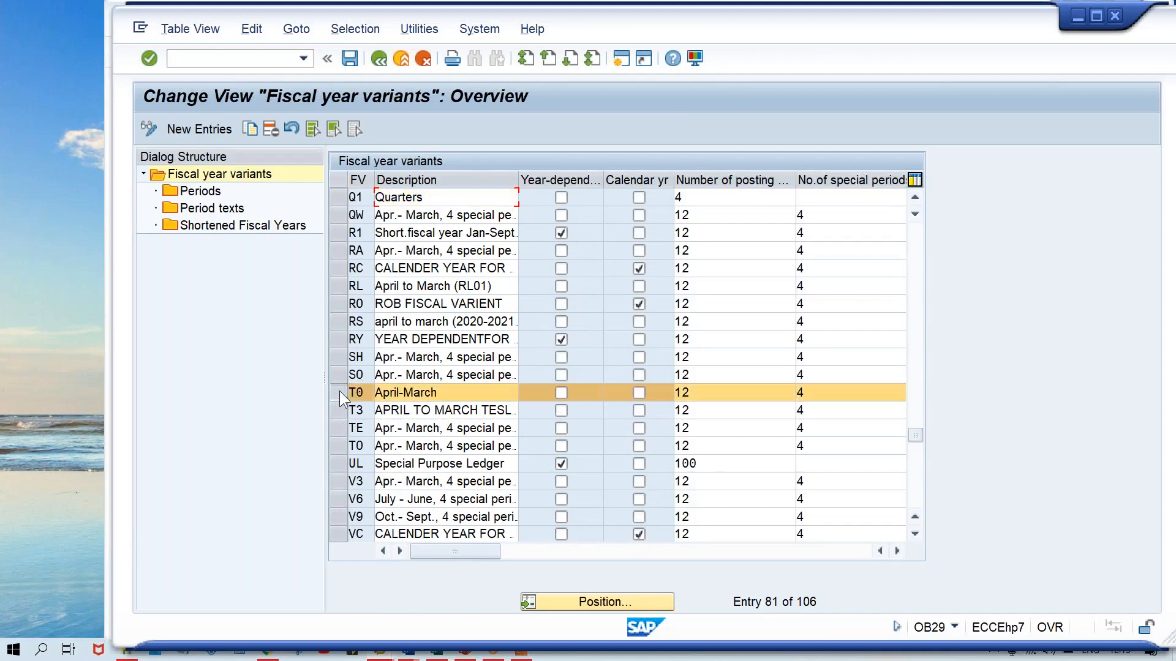
{"action": "double_click", "coordinate": [196, 191]}
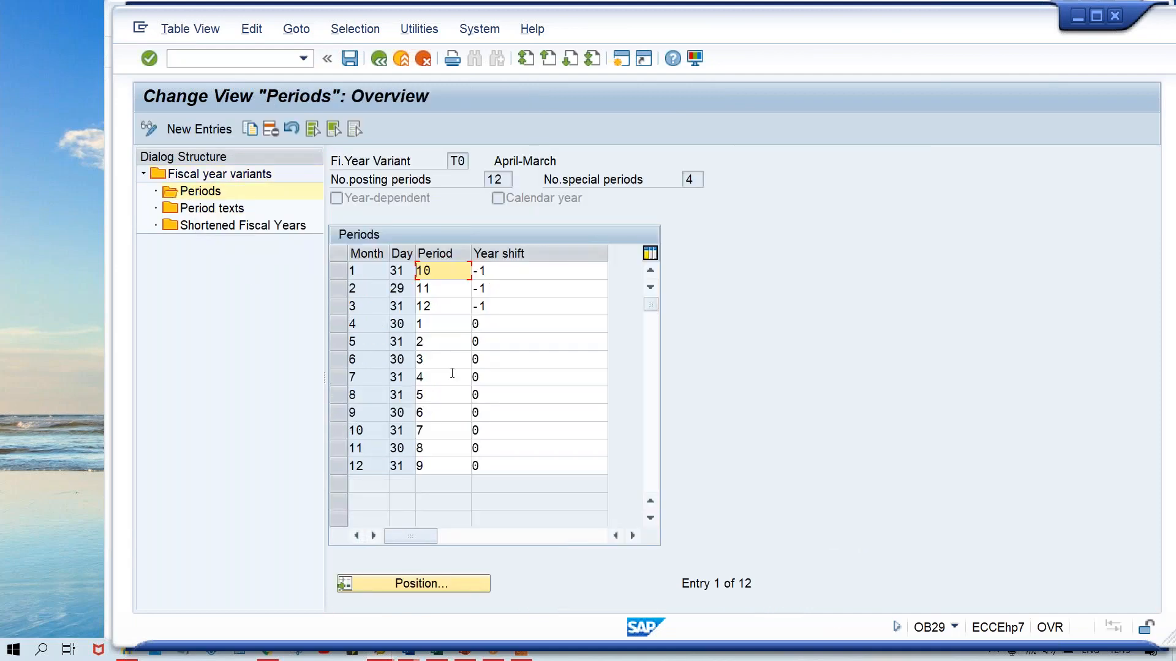
- Check which posting period is assigned to month 4 in the fiscal year variant
{"action": "left_click", "coordinate": [339, 324]}
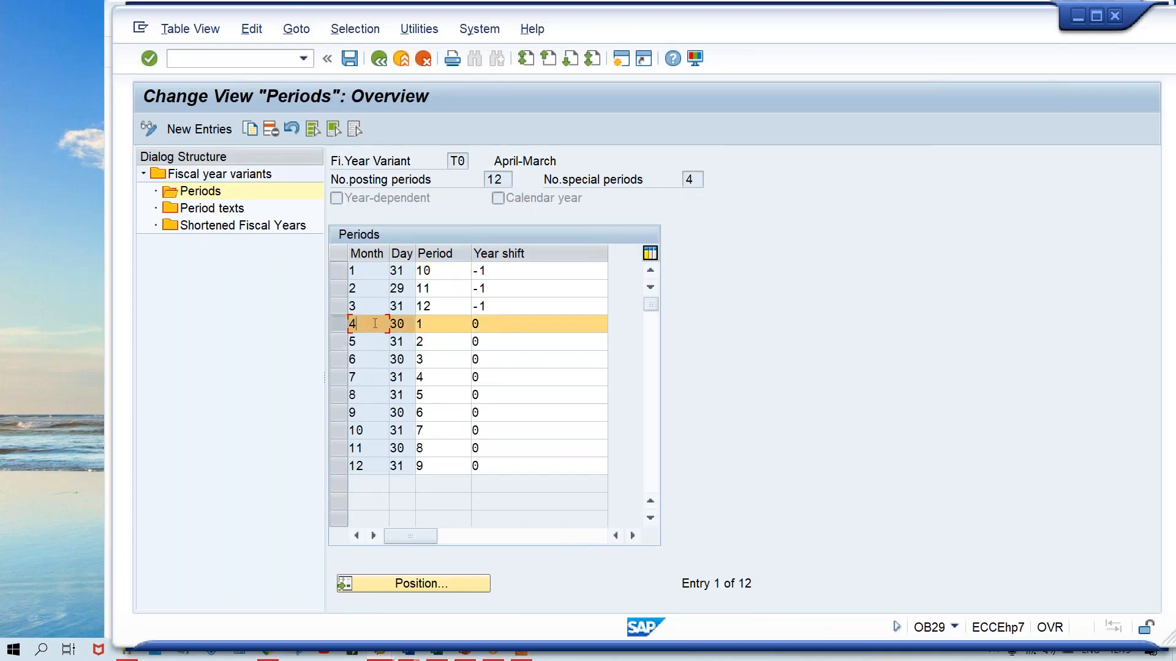
{"action": "left_click", "coordinate": [433, 325]}
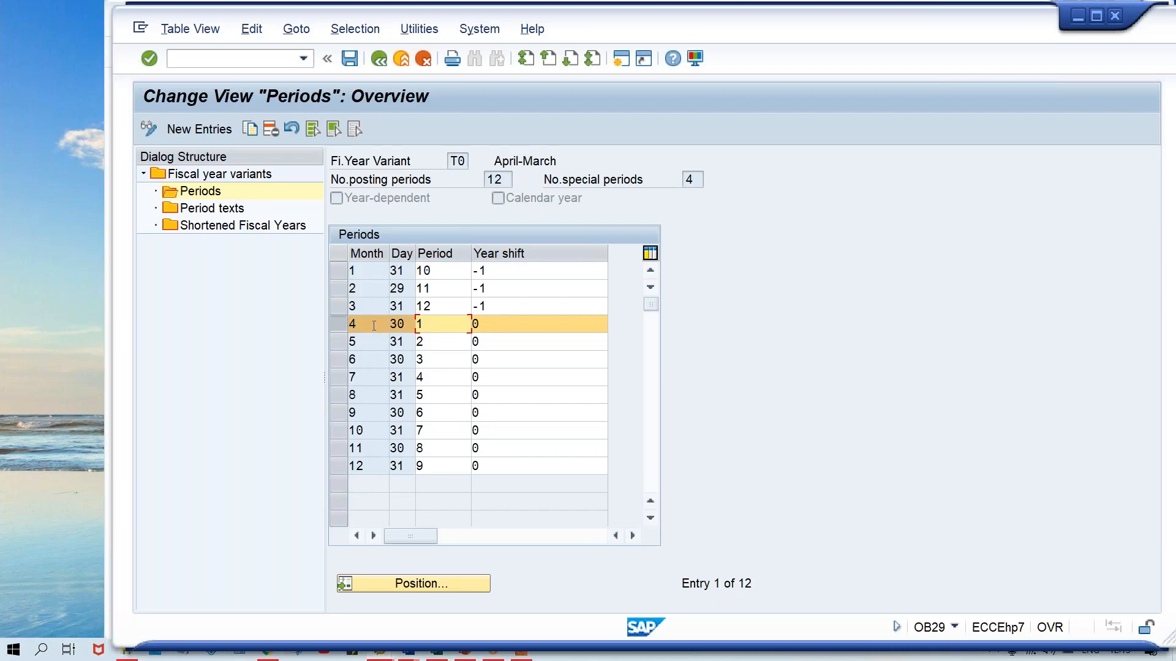
{"action": "left_click", "coordinate": [373, 325]}
{"action": "left_click", "coordinate": [428, 325]}
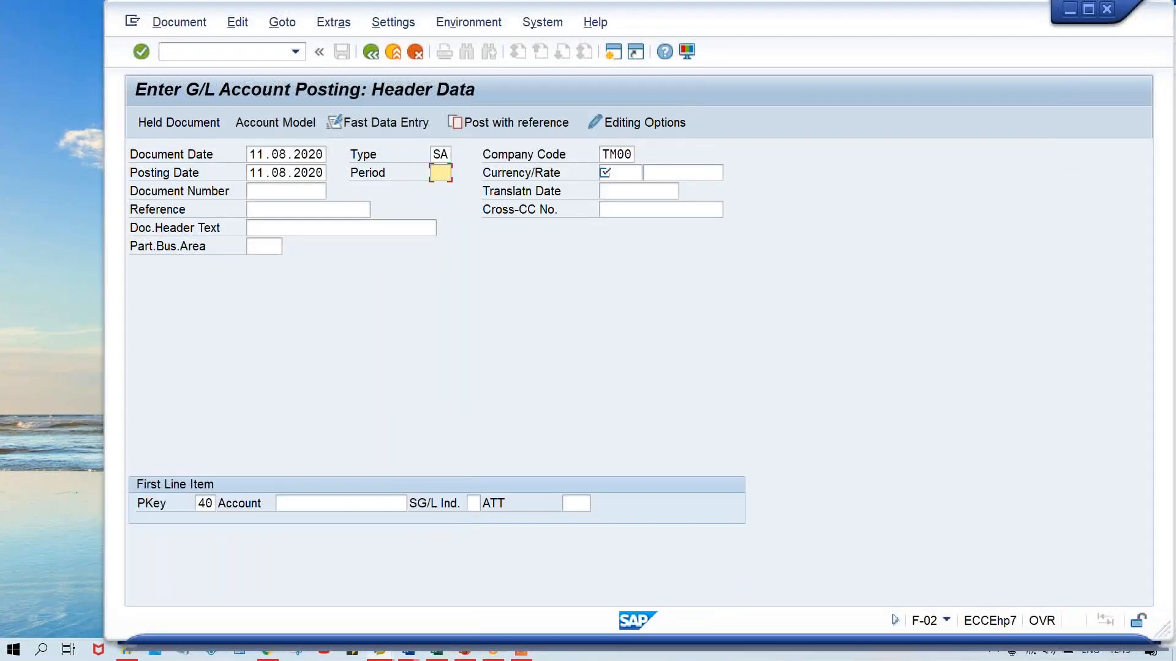
- Set the currency to INR in the F-02 posting header
{"action": "left_click", "coordinate": [619, 175]}
{"action": "type", "text": "INR"}
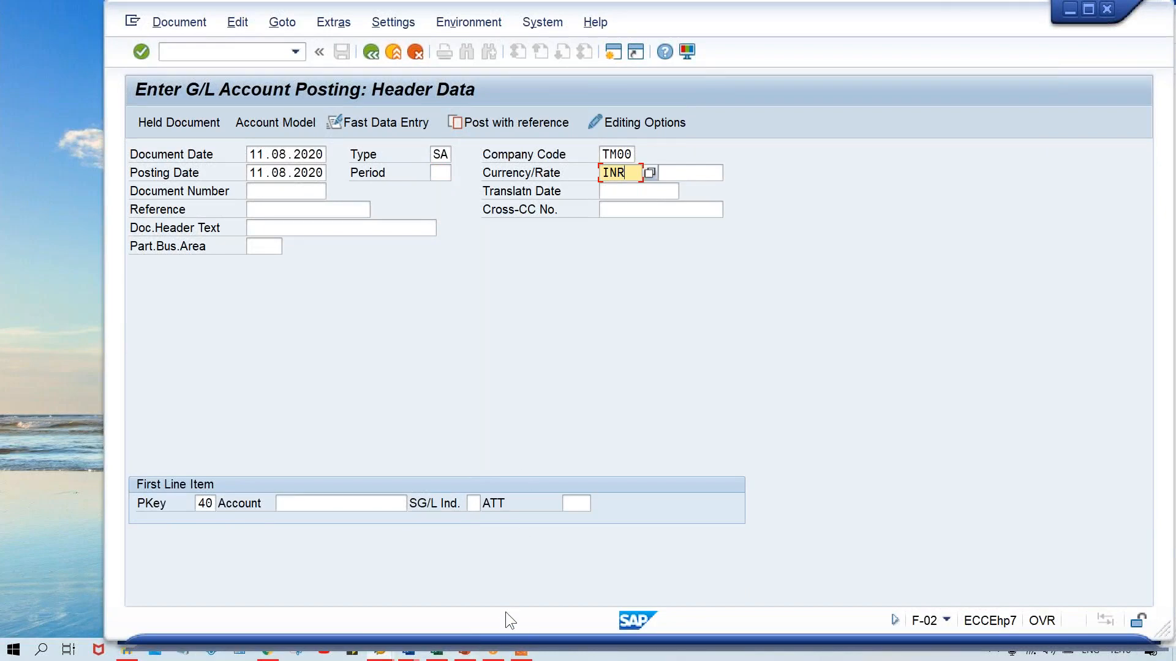
- Switch to the Excel journal entry and append posting key "- 40" to the rent account debit line in F3
{"action": "key", "text": "alt+Tab"}
{"action": "key", "text": "alt+Tab"}
{"action": "key", "text": "alt+Tab"}
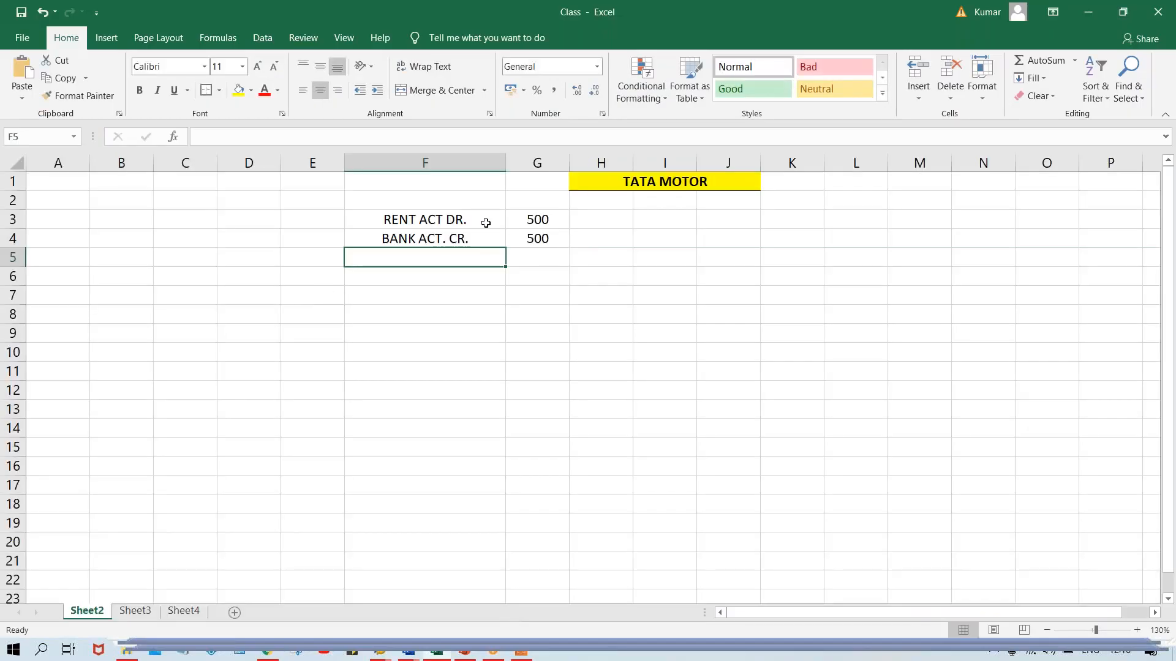
{"action": "left_click", "coordinate": [472, 222]}
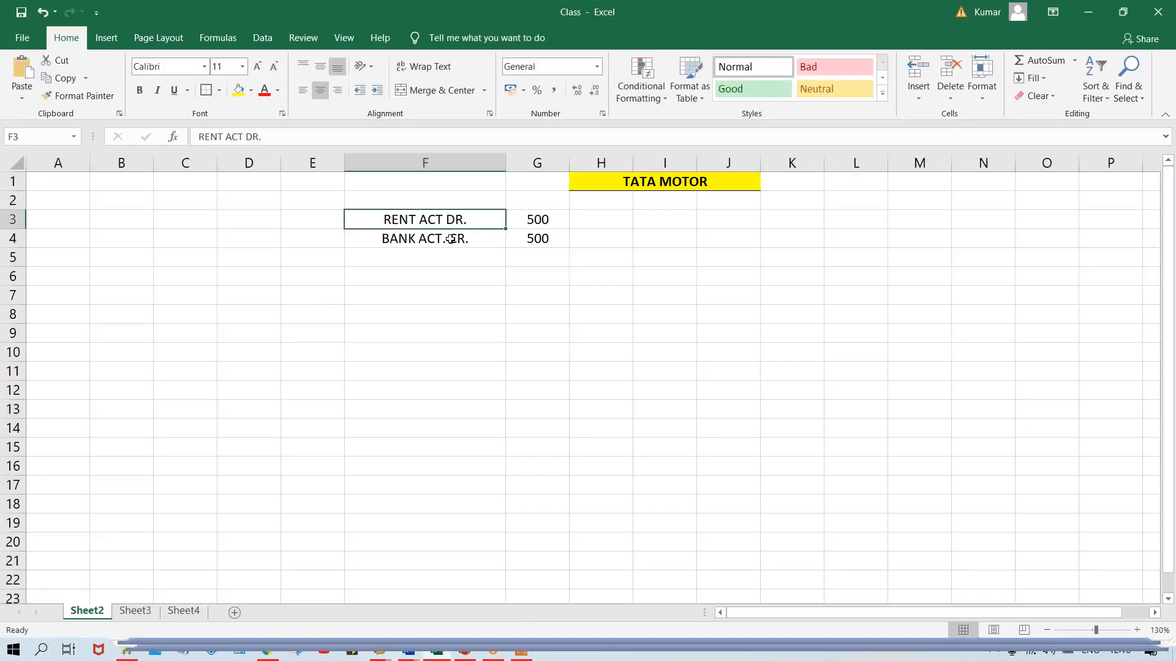
{"action": "left_click", "coordinate": [450, 239]}
{"action": "left_click", "coordinate": [486, 218]}
{"action": "double_click", "coordinate": [486, 218]}
{"action": "type", "text": "-"}
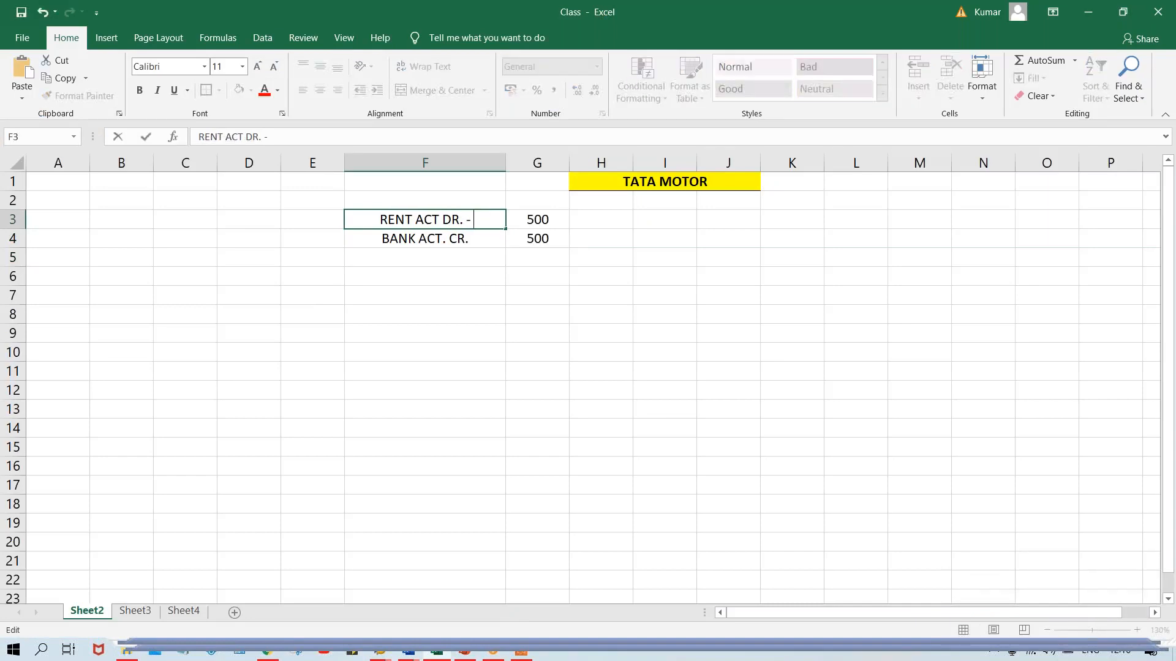
{"action": "type", "text": " 40"}
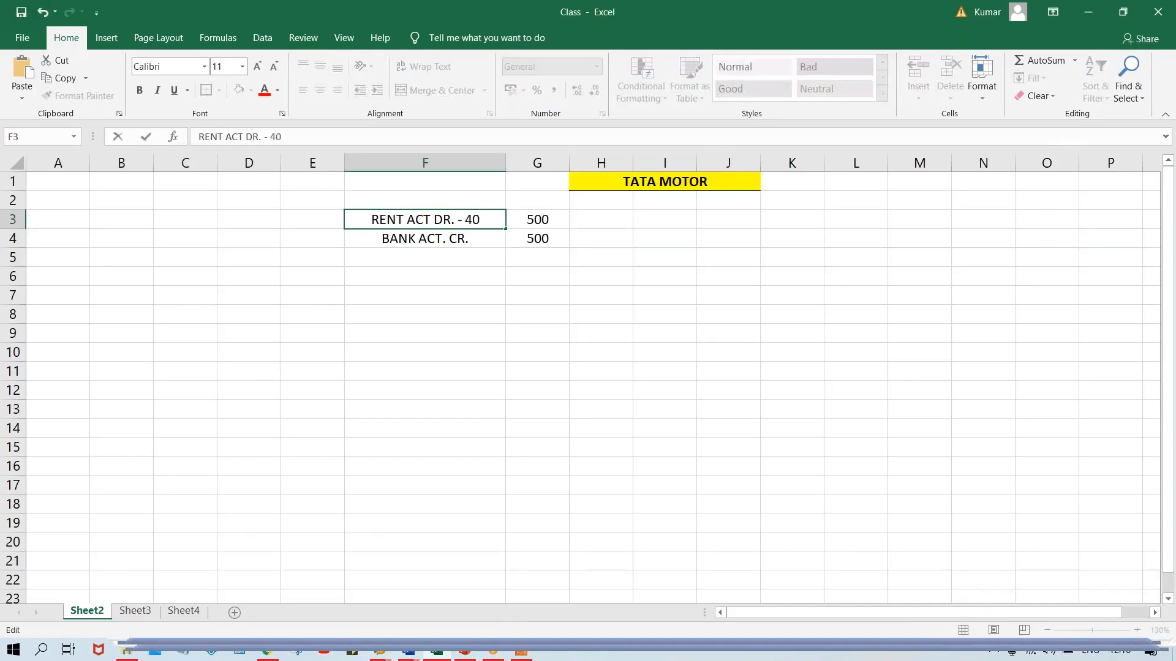
- Append posting key "- 50" to the bank account credit line in F4
{"action": "left_click", "coordinate": [481, 243]}
{"action": "double_click", "coordinate": [486, 237]}
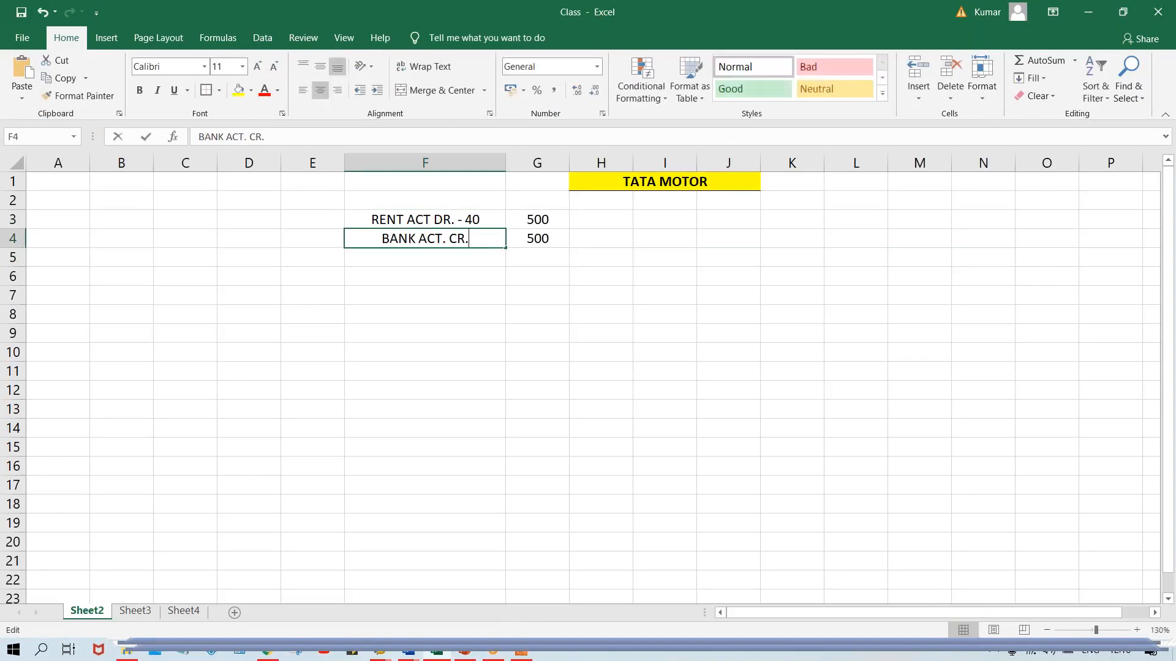
{"action": "type", "text": "- 50"}
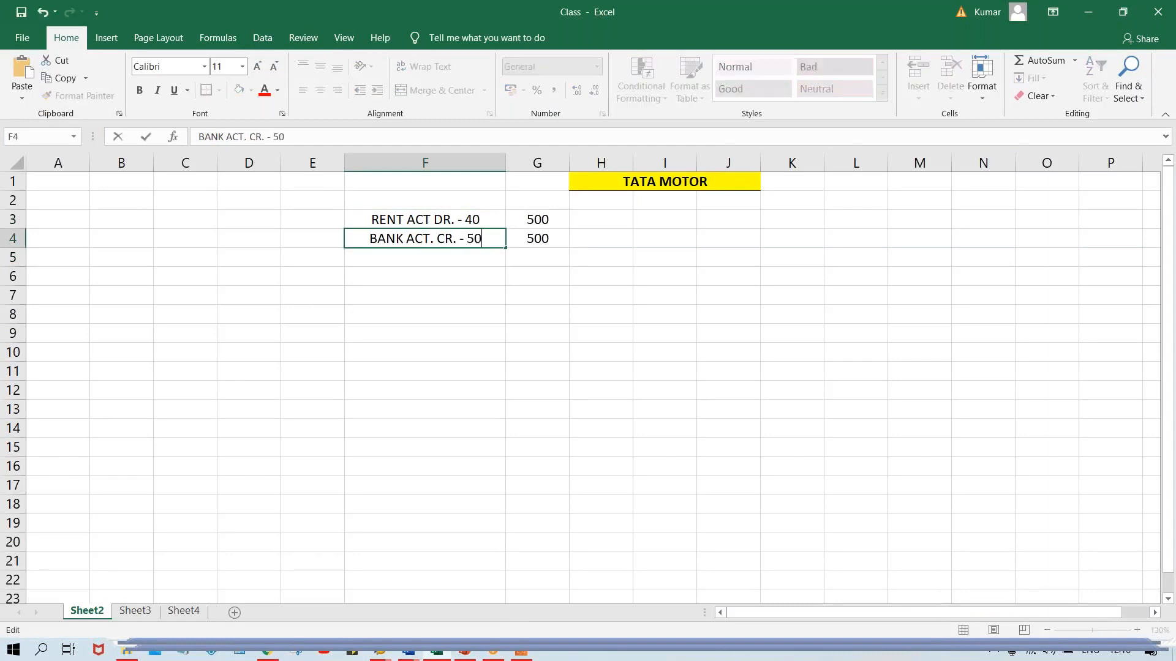
{"action": "key", "text": "Return"}
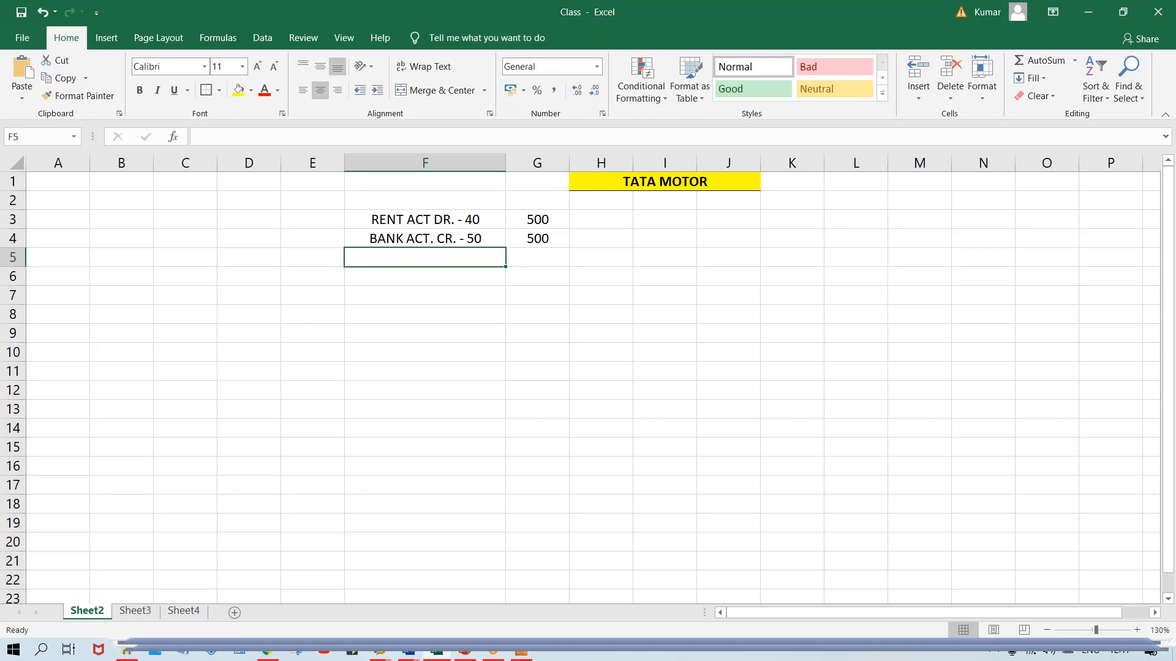
- Enter the heading "F-02 (JV)" in cell F1 above the journal entry
{"action": "left_click", "coordinate": [415, 186]}
{"action": "type", "text": "F-02"}
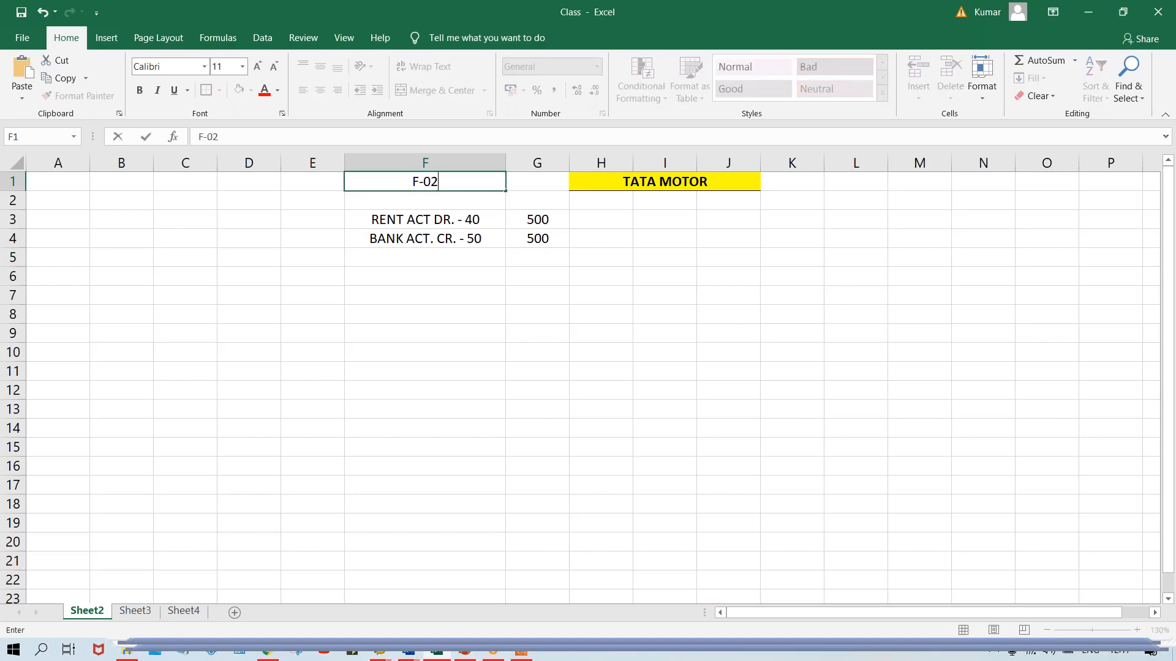
{"action": "key", "text": "Return"}
{"action": "double_click", "coordinate": [452, 182]}
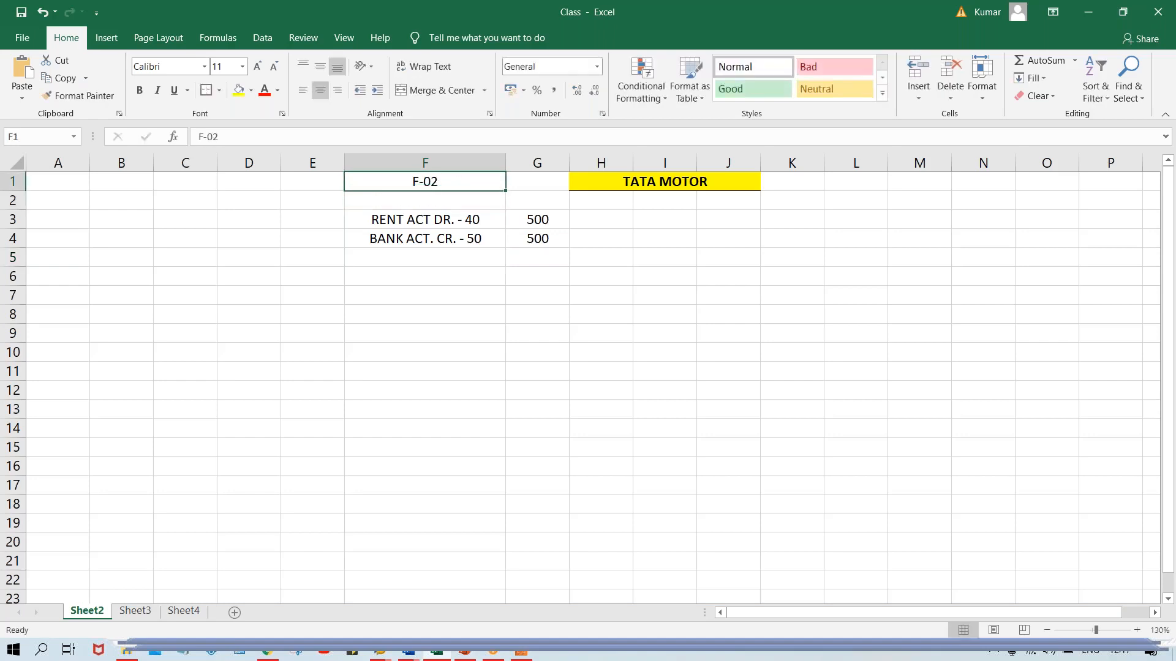
{"action": "type", "text": "("}
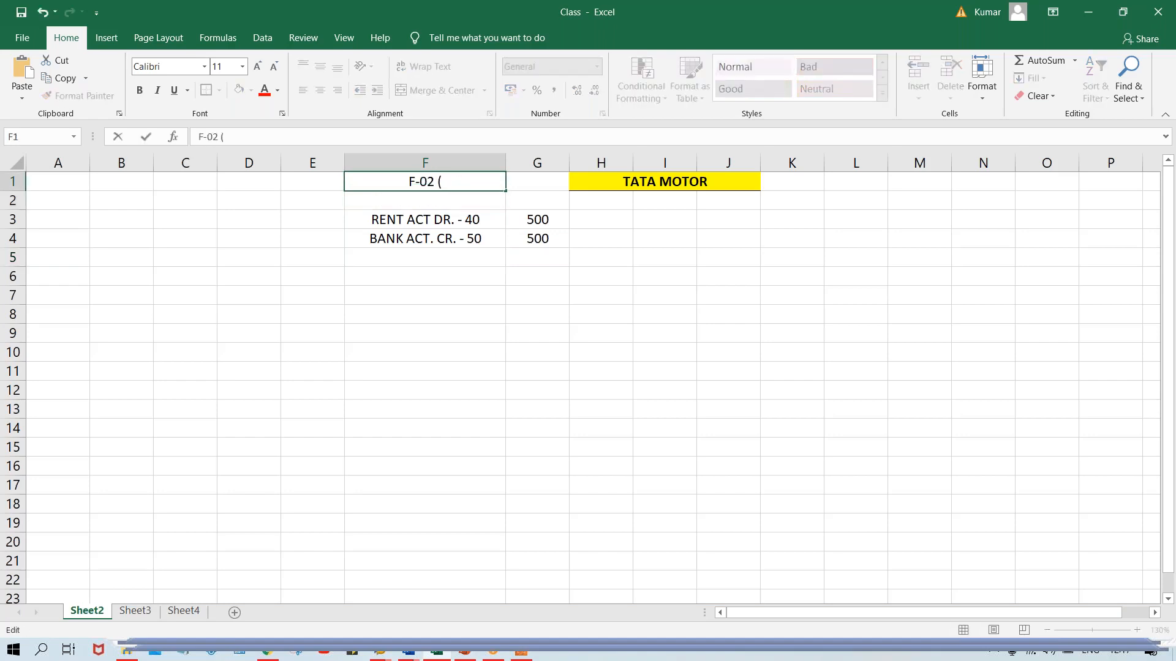
{"action": "type", "text": "JV)"}
{"action": "left_click", "coordinate": [457, 294]}
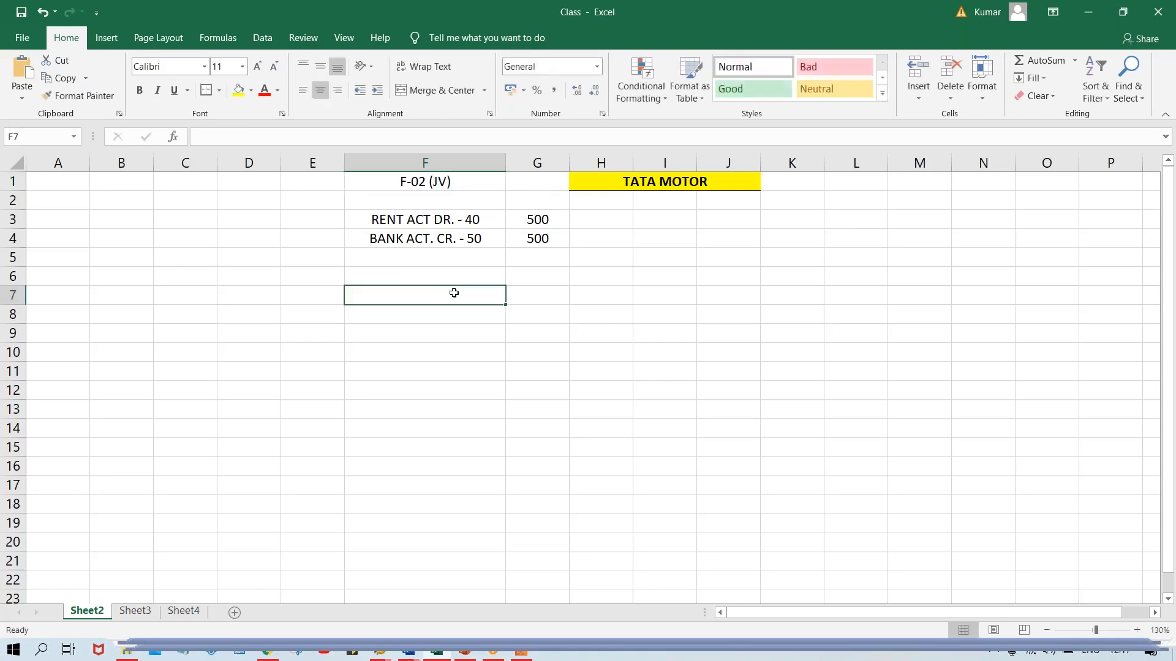
- Underline the heading in cell F1
{"action": "left_click", "coordinate": [424, 185]}
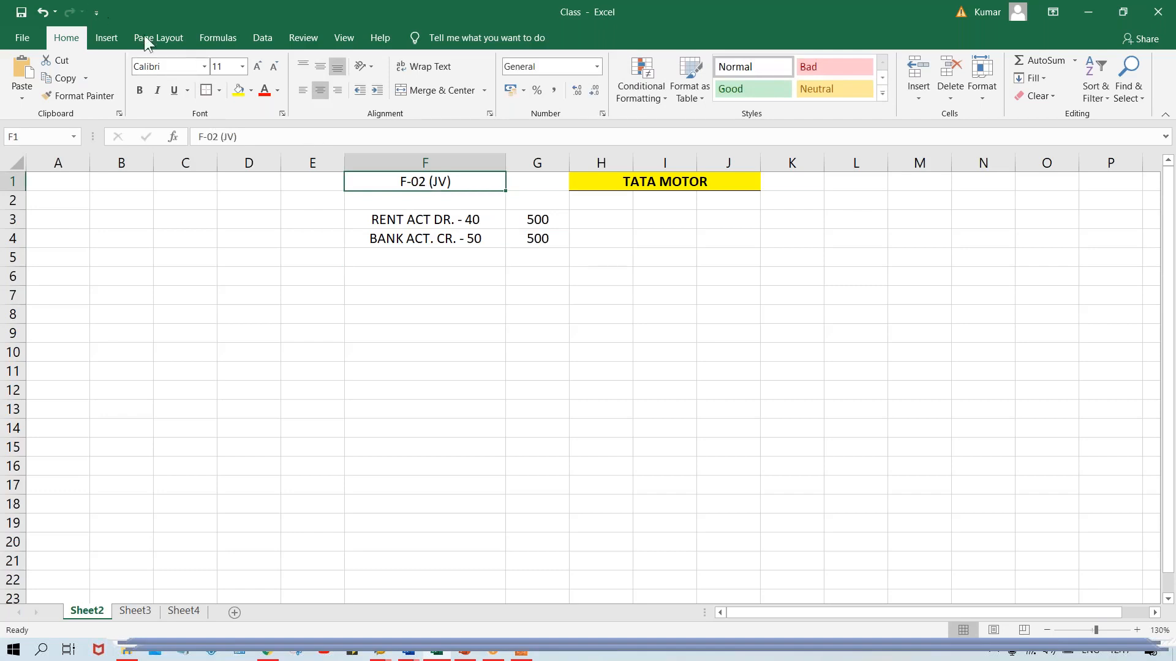
{"action": "key", "text": "ctrl+u"}
{"action": "left_click", "coordinate": [486, 374]}
{"action": "right_click", "coordinate": [486, 374]}
{"action": "key", "text": "Escape"}
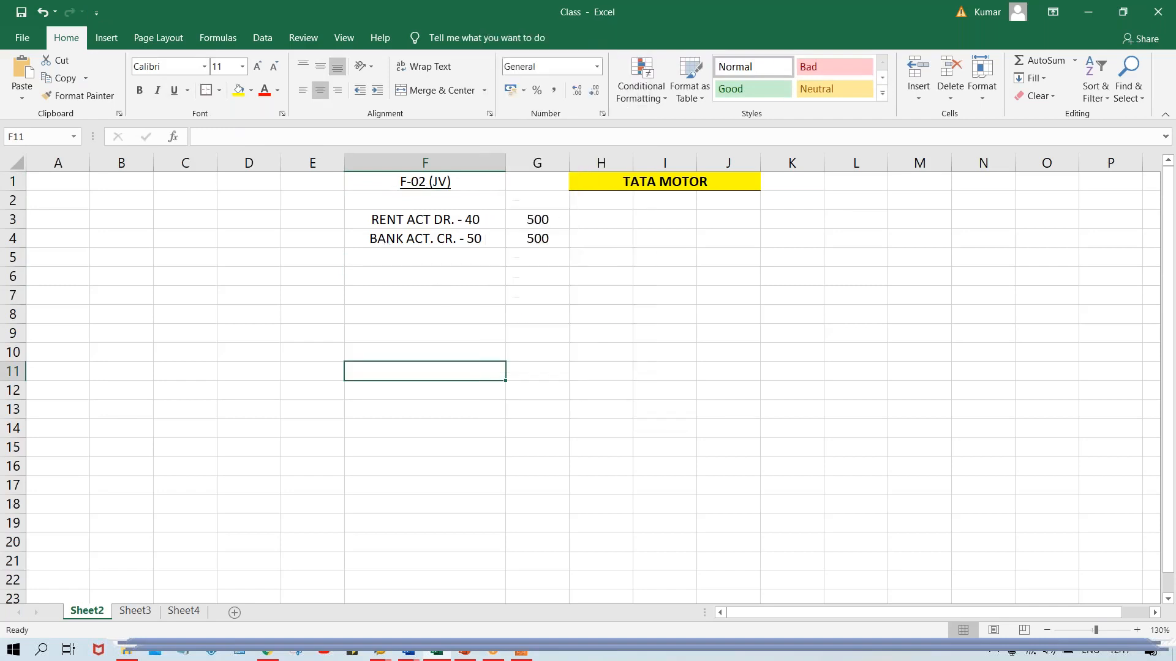
{"action": "left_click", "coordinate": [545, 242]}
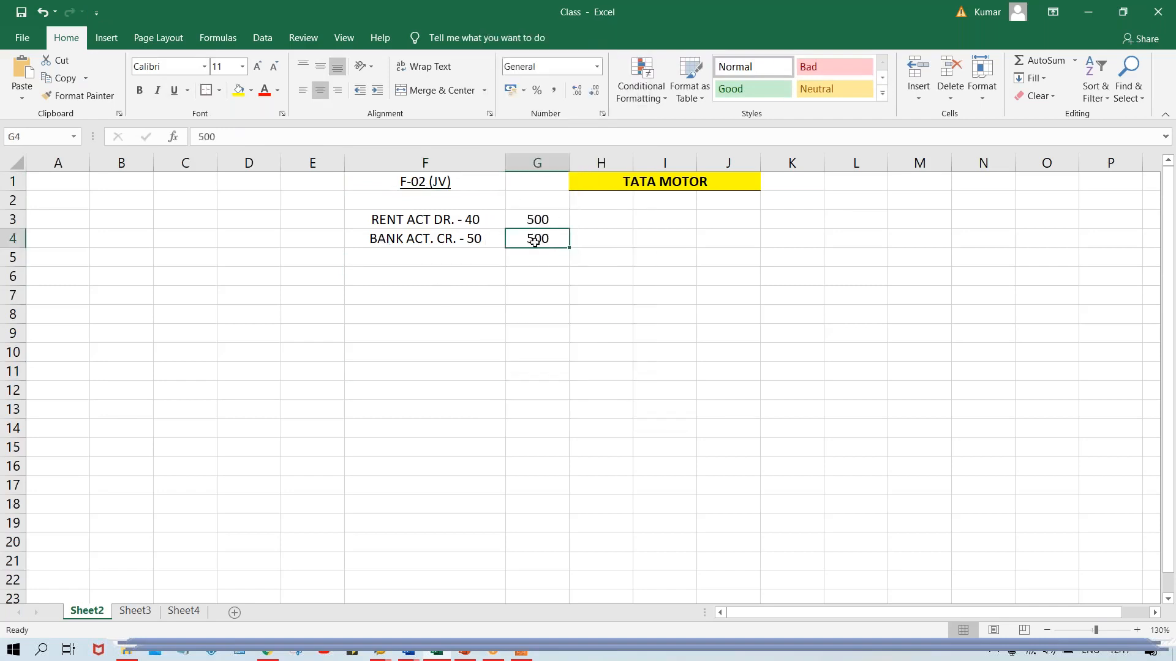
{"action": "left_click", "coordinate": [483, 220]}
{"action": "left_click", "coordinate": [483, 240]}
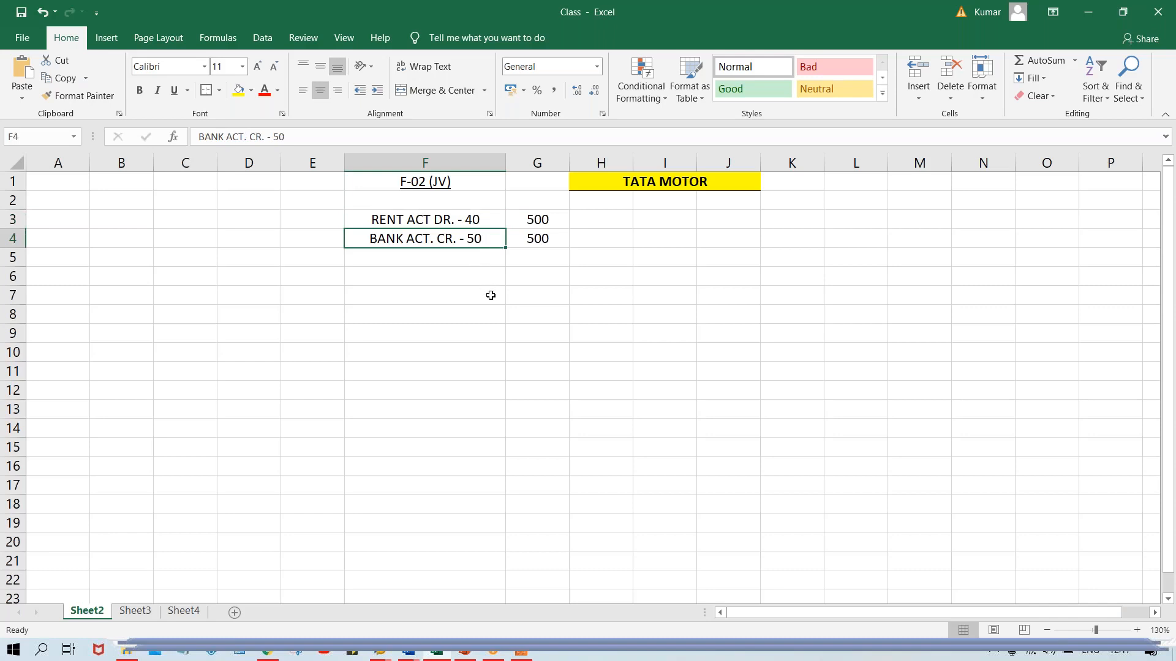
{"action": "left_click", "coordinate": [465, 222]}
{"action": "left_click", "coordinate": [470, 239]}
- Switch to the SAP F-02 header and fill the first line item's account with 4000 RENT ACT. from chart of accounts TCOA
{"action": "key", "text": "alt+Tab"}
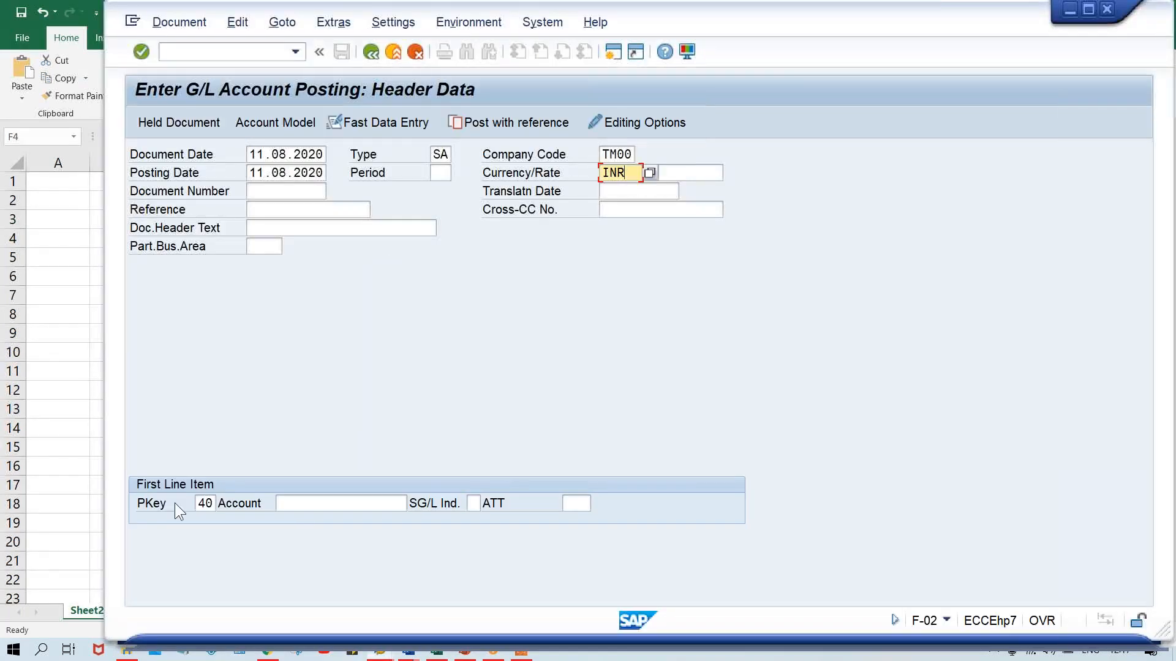
{"action": "left_click", "coordinate": [204, 504]}
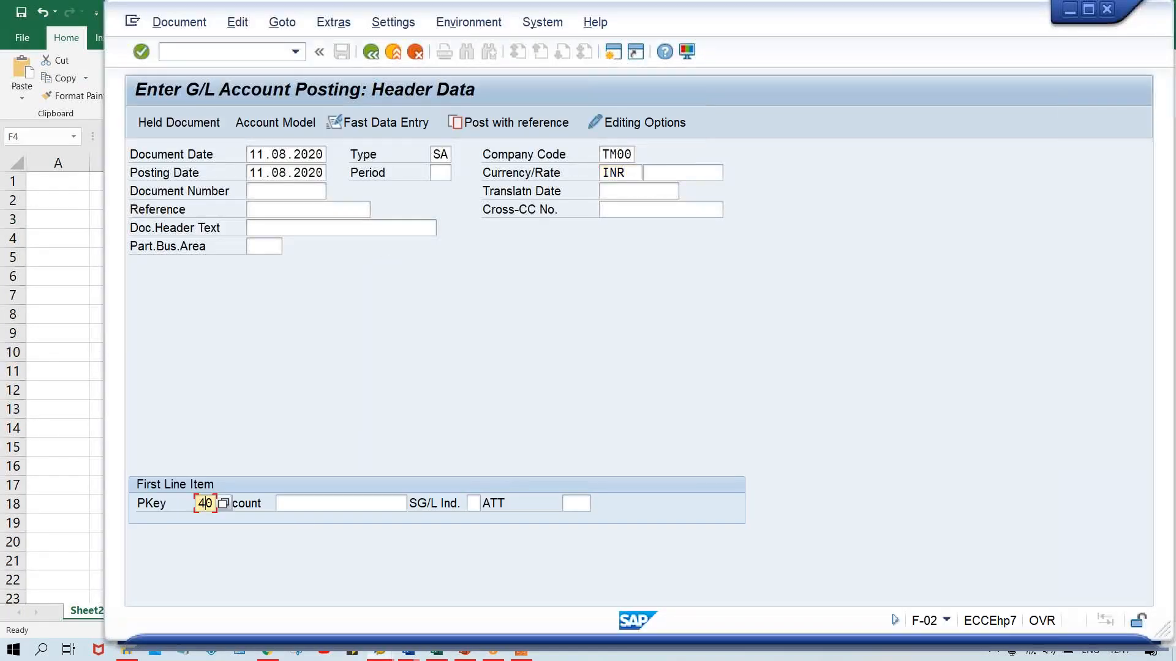
{"action": "left_click", "coordinate": [346, 502]}
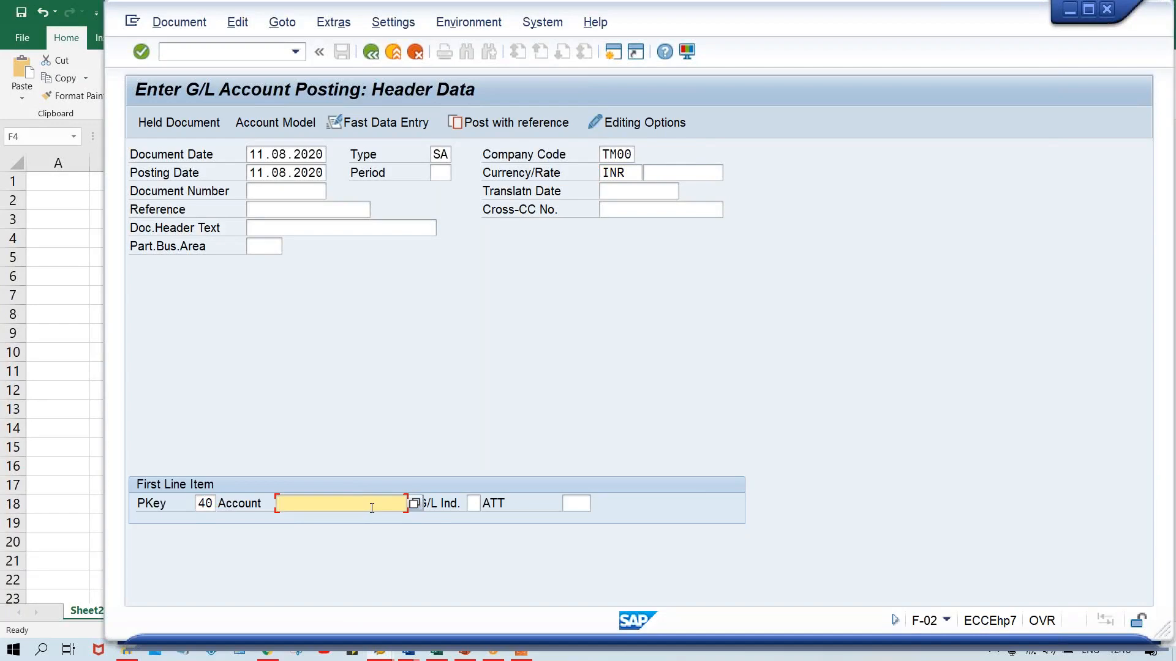
{"action": "left_click", "coordinate": [415, 504]}
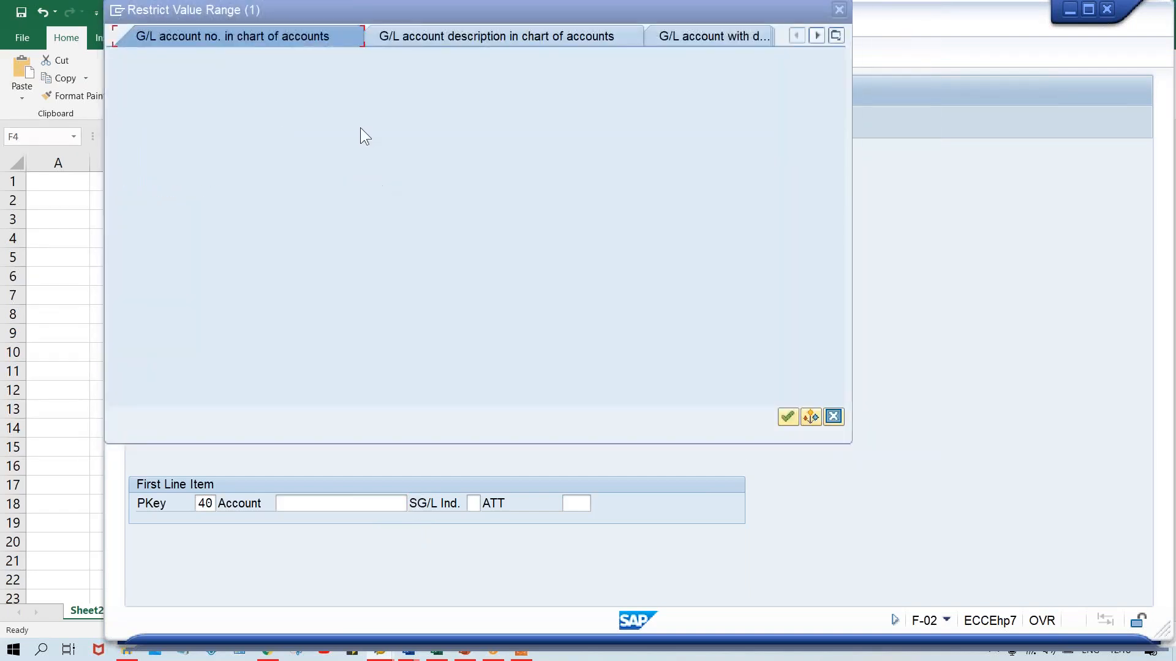
{"action": "left_click", "coordinate": [366, 114]}
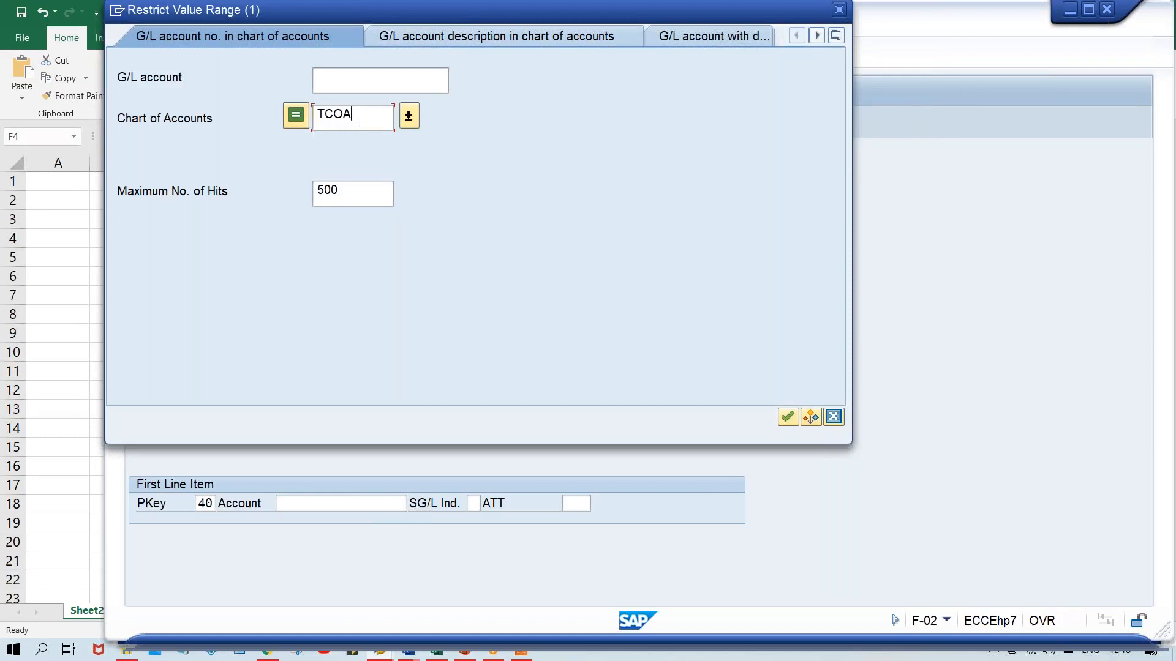
{"action": "key", "text": "Return"}
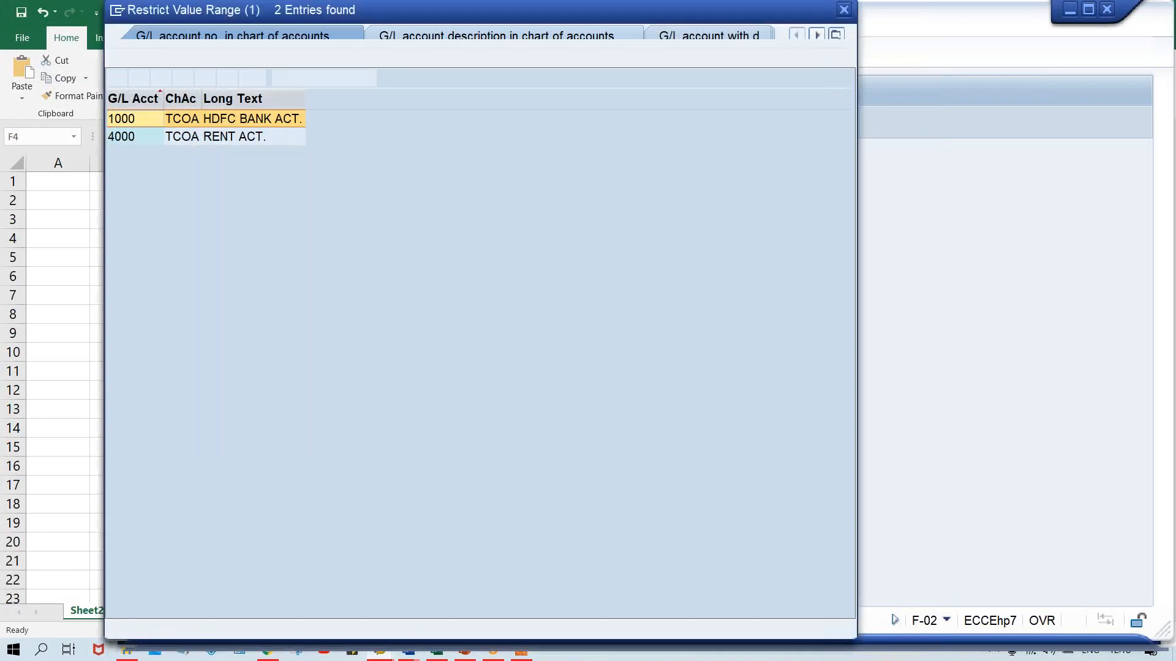
{"action": "left_click", "coordinate": [243, 138]}
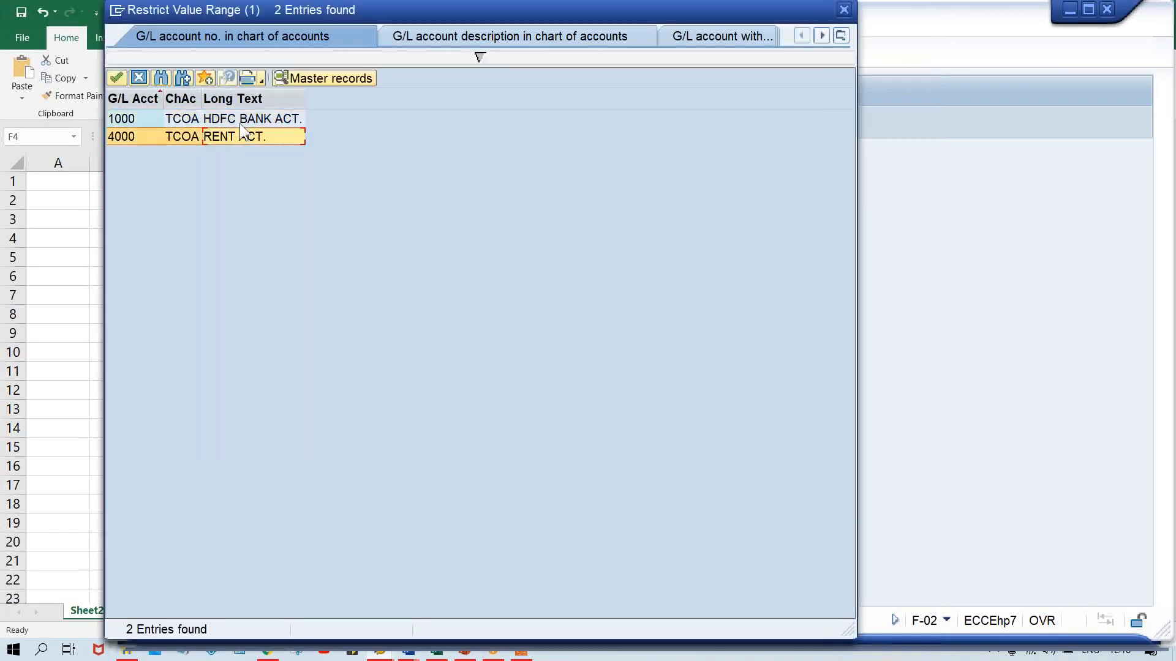
{"action": "left_click", "coordinate": [243, 124]}
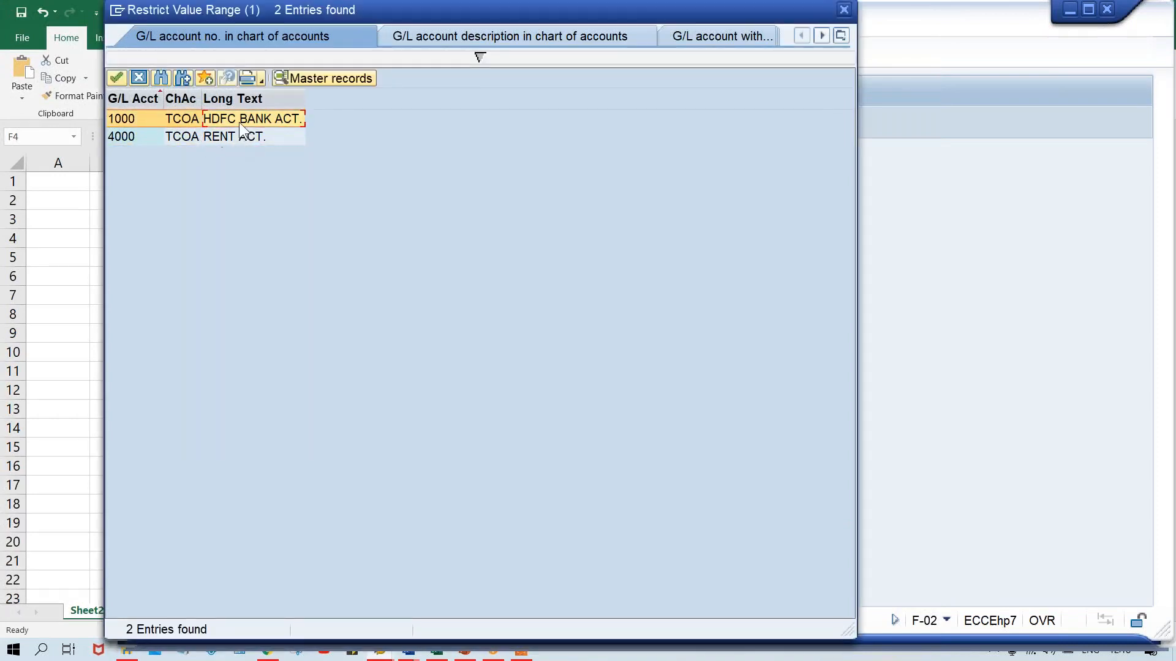
{"action": "left_click", "coordinate": [134, 137]}
{"action": "double_click", "coordinate": [210, 134]}
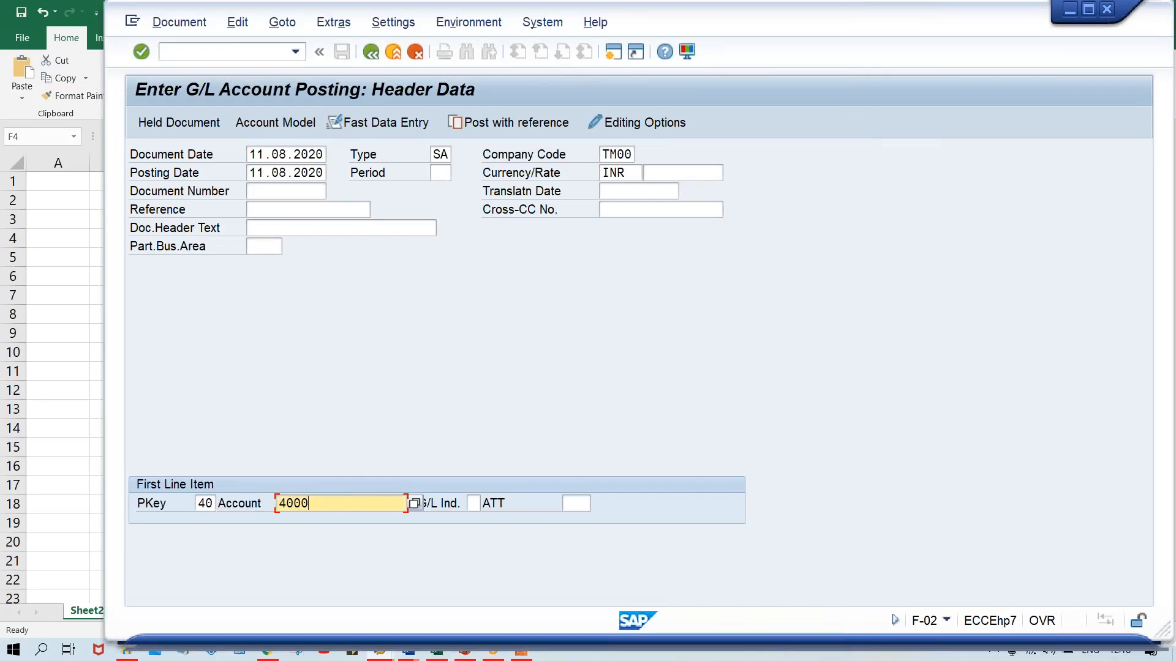
- Submit the F-02 header data, read the long text of the resulting message and close it
{"action": "key", "text": "Return"}
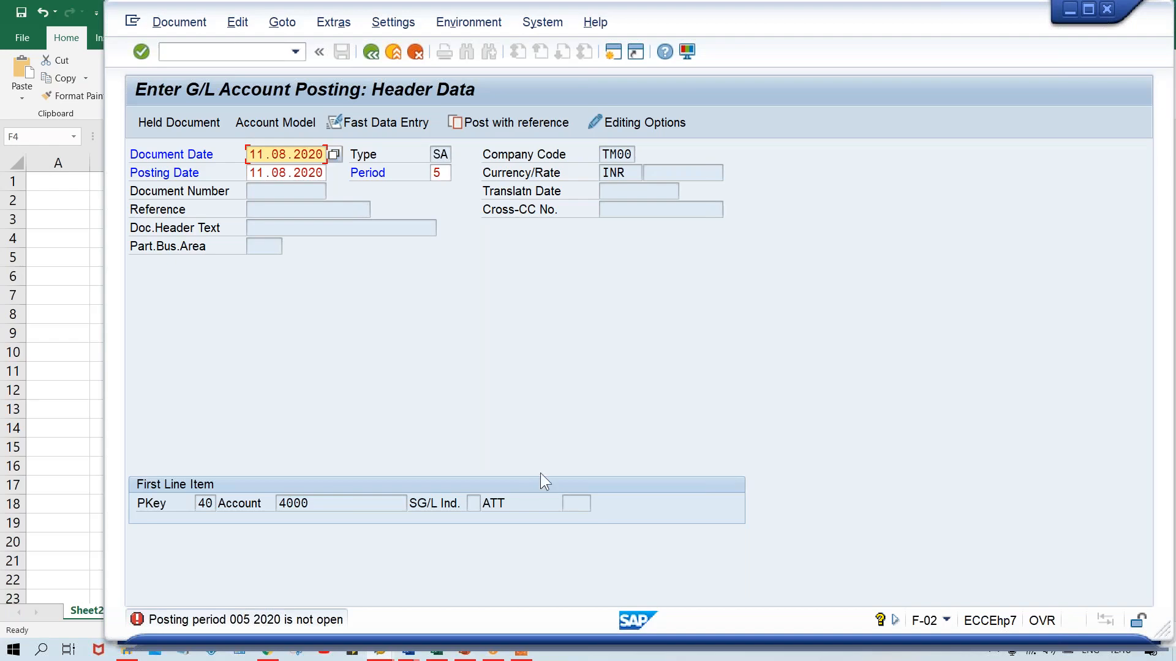
{"action": "left_click", "coordinate": [441, 174]}
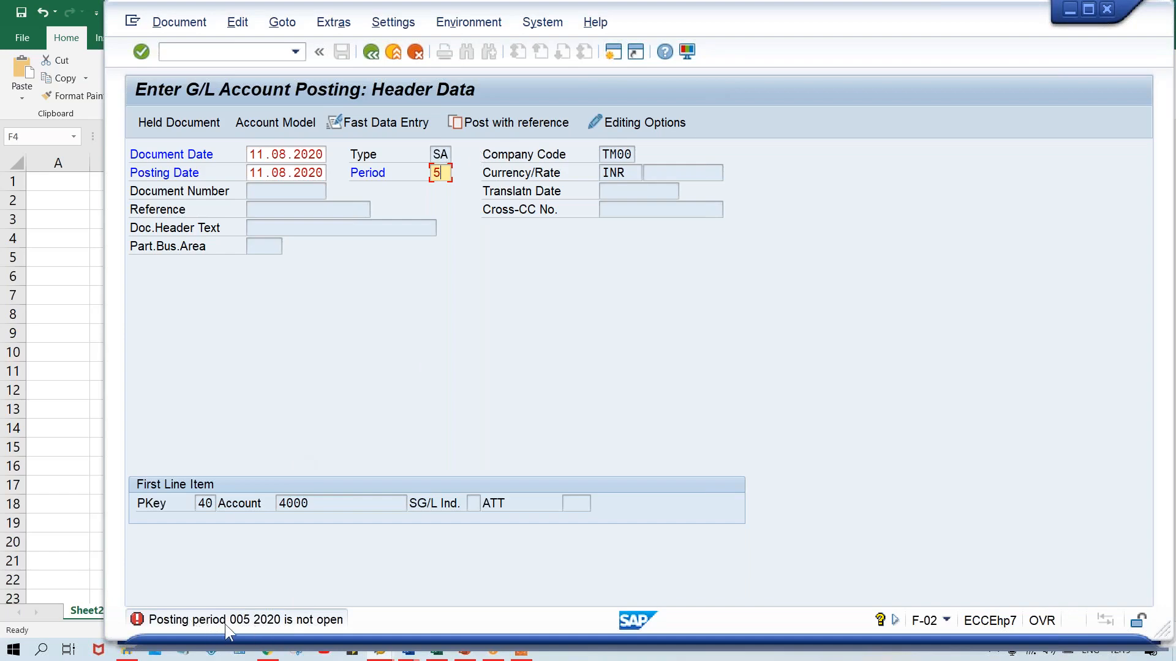
{"action": "left_click", "coordinate": [272, 623]}
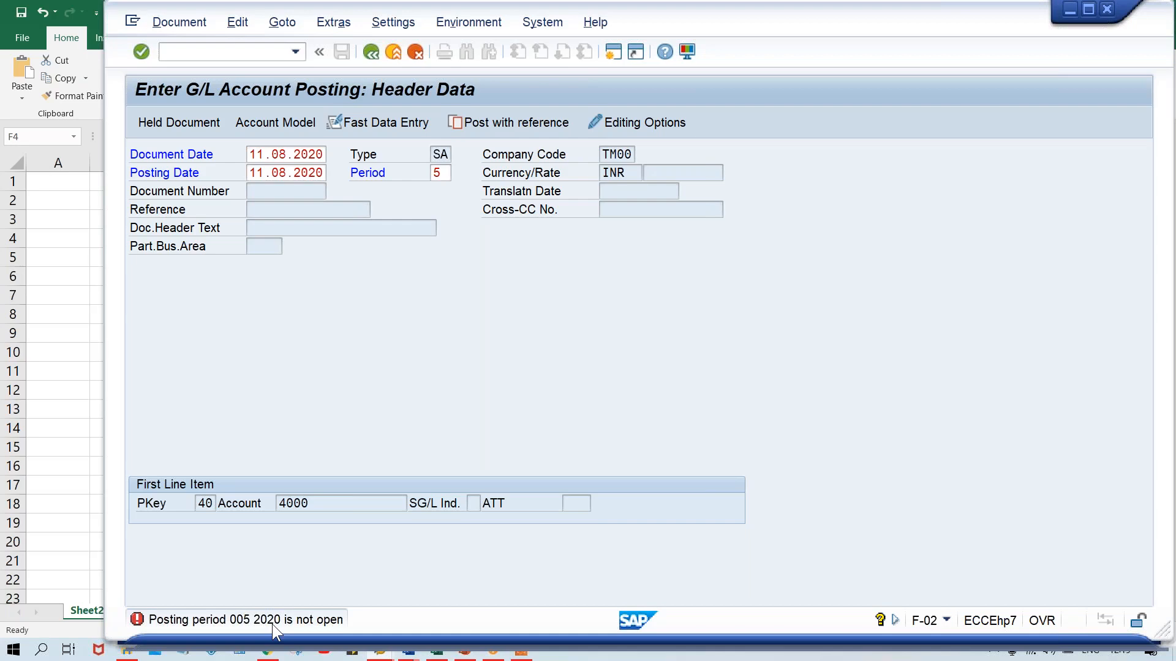
{"action": "double_click", "coordinate": [272, 624]}
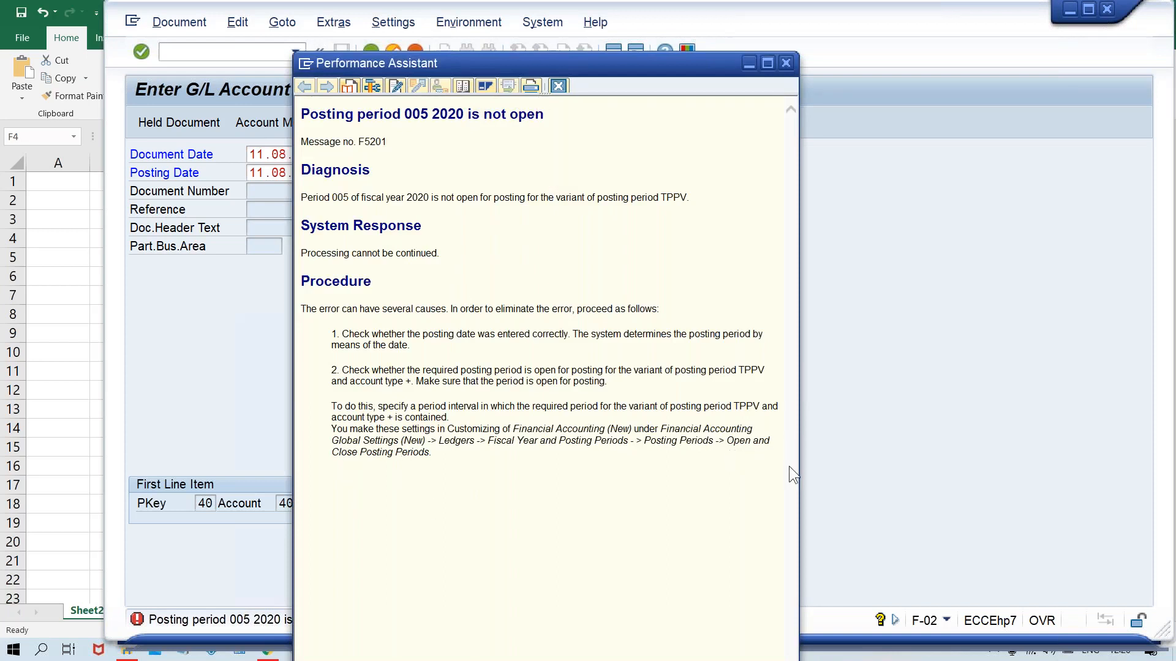
{"action": "left_click", "coordinate": [558, 85]}
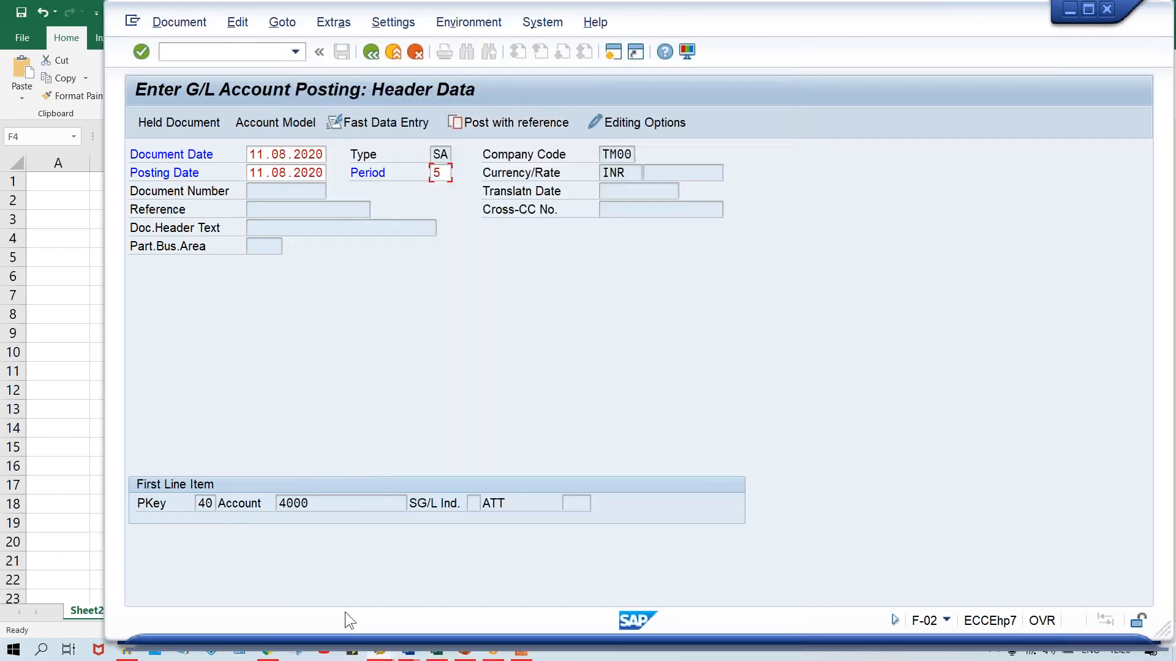
- Switch to the other SAP session and start transaction OB52 for maintaining posting periods
{"action": "key", "text": "alt+Tab"}
{"action": "key", "text": "alt+Tab"}
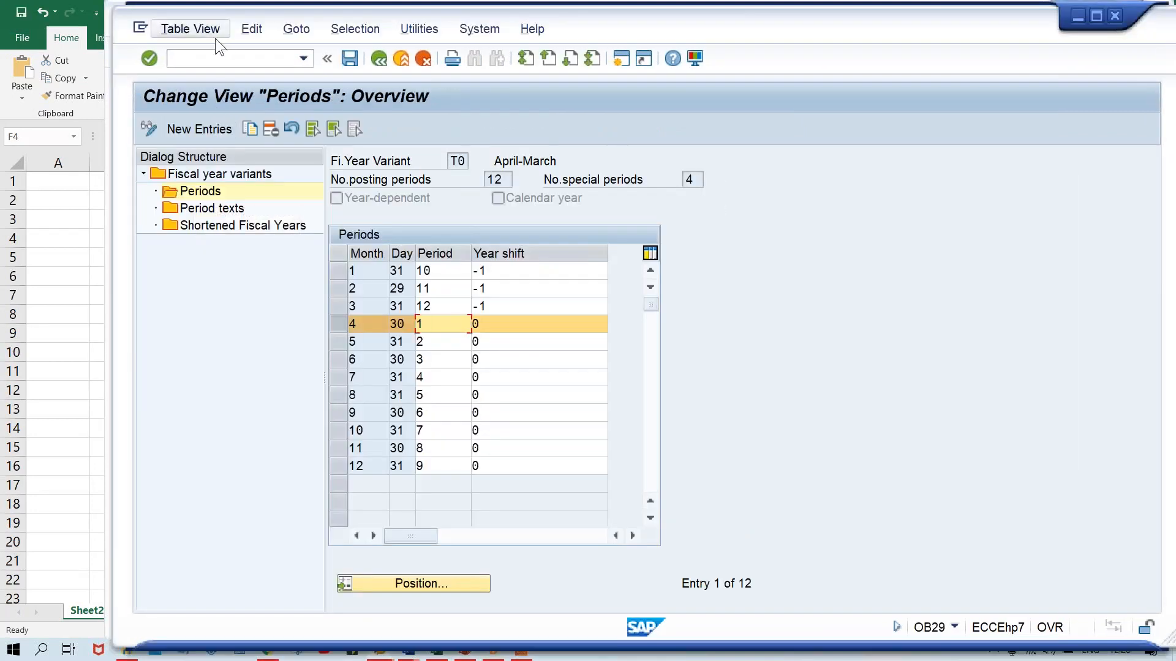
{"action": "left_click", "coordinate": [205, 58]}
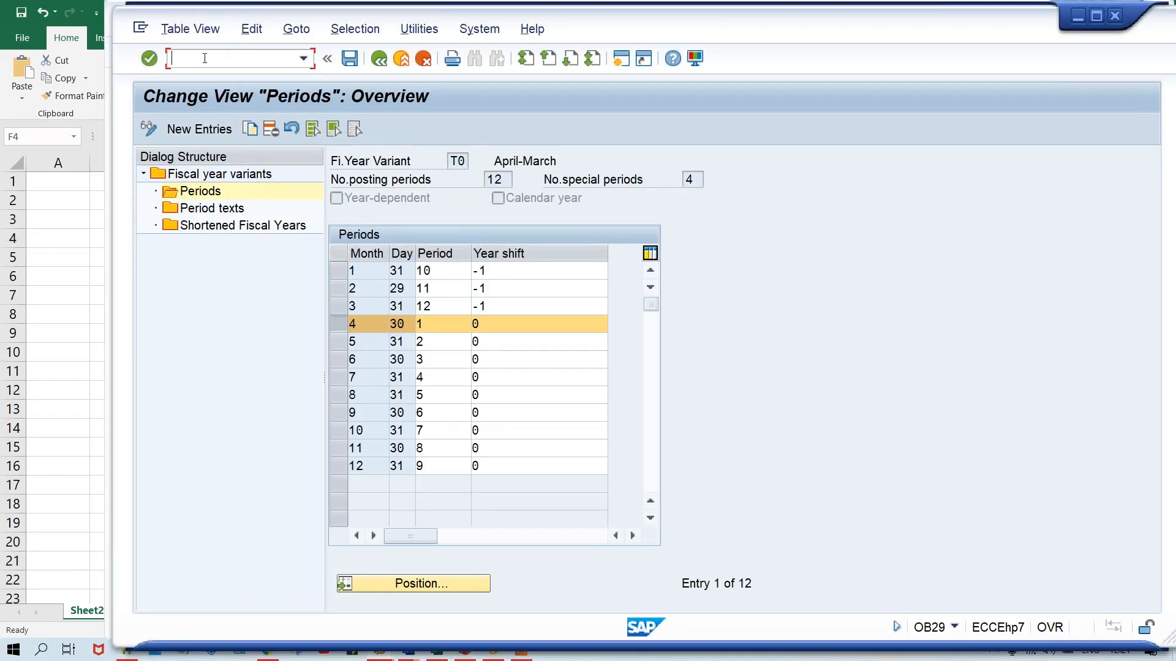
{"action": "type", "text": "/NOB52"}
{"action": "key", "text": "Return"}
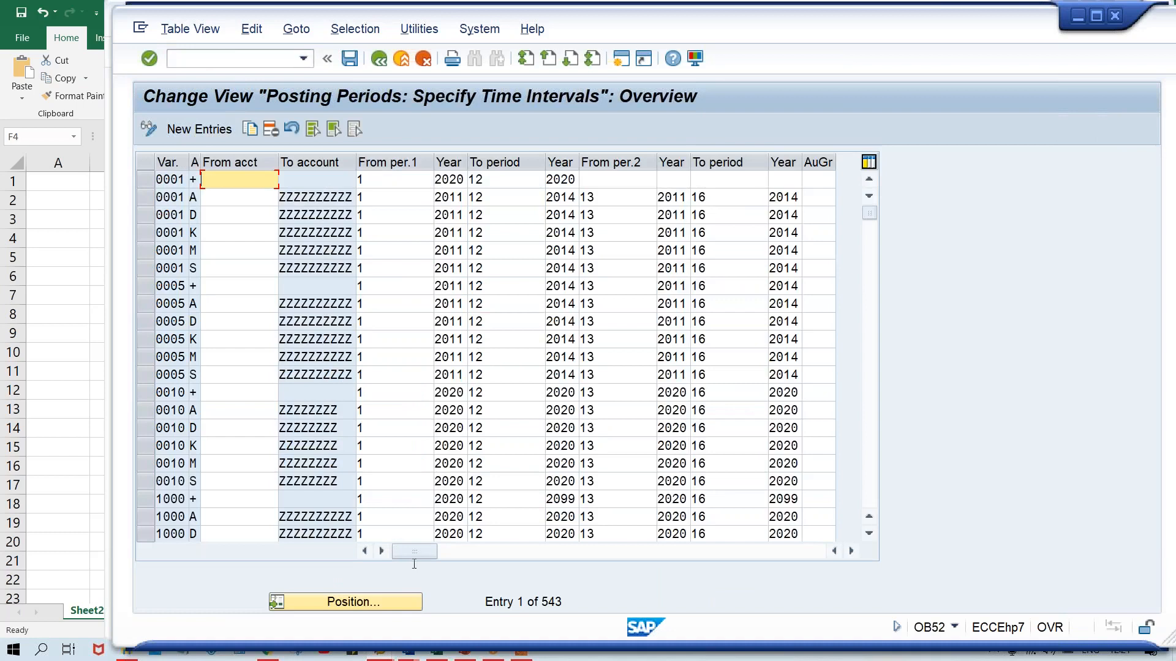
- Position the posting periods list on variant TPPV
{"action": "left_click", "coordinate": [368, 601]}
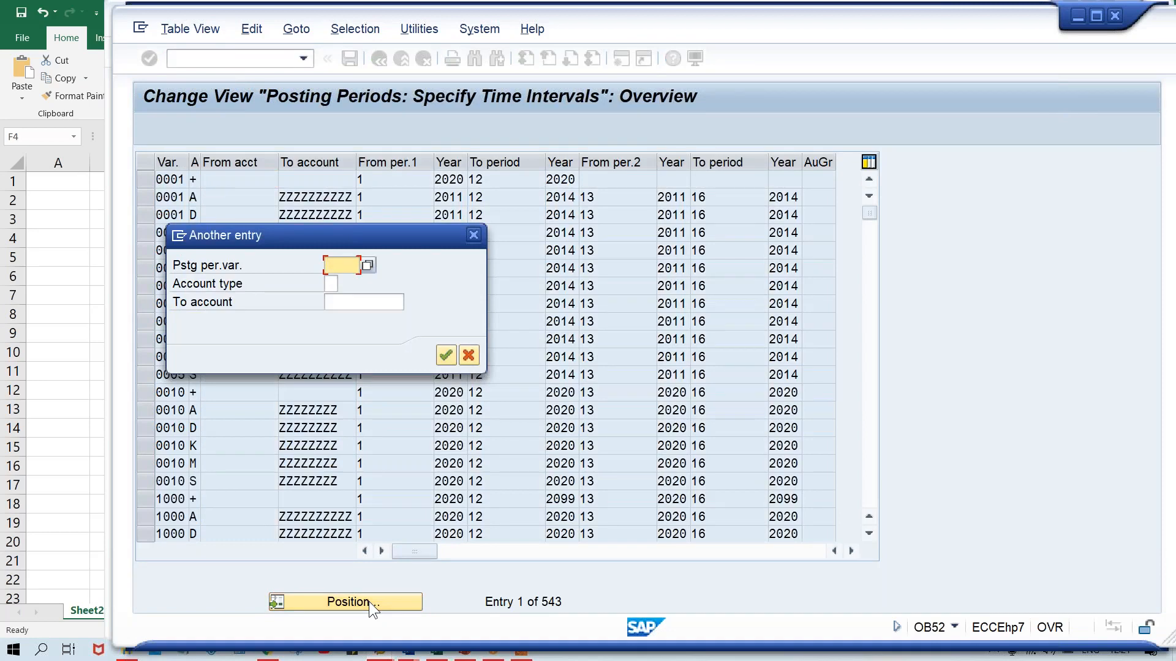
{"action": "type", "text": "TPPV"}
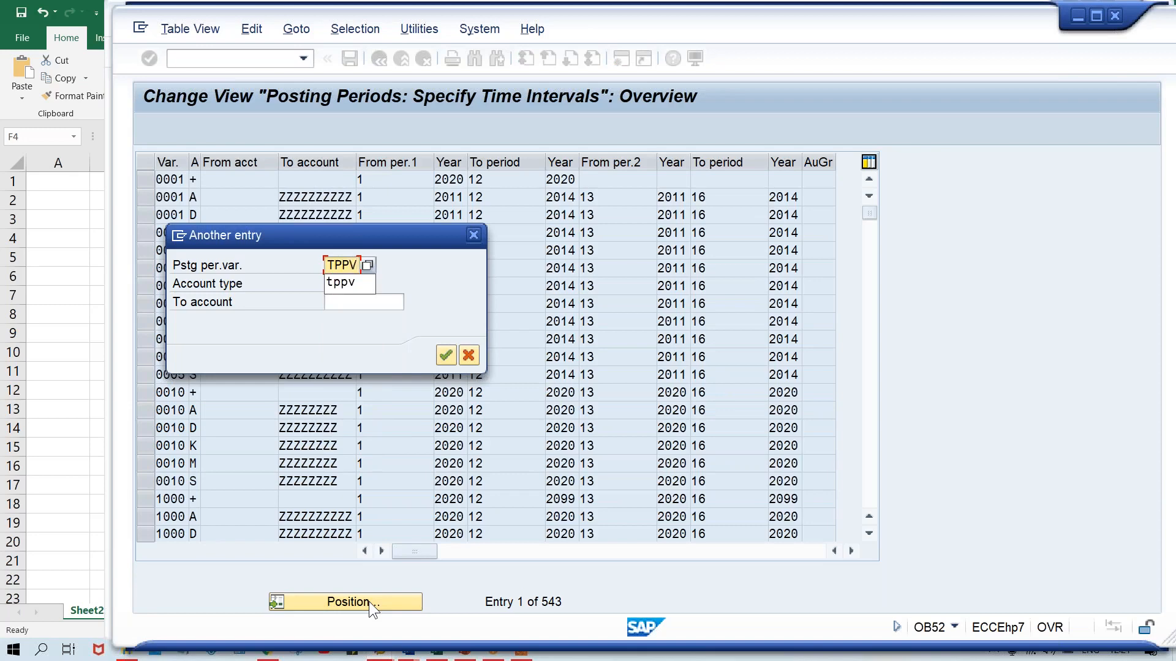
{"action": "key", "text": "Return"}
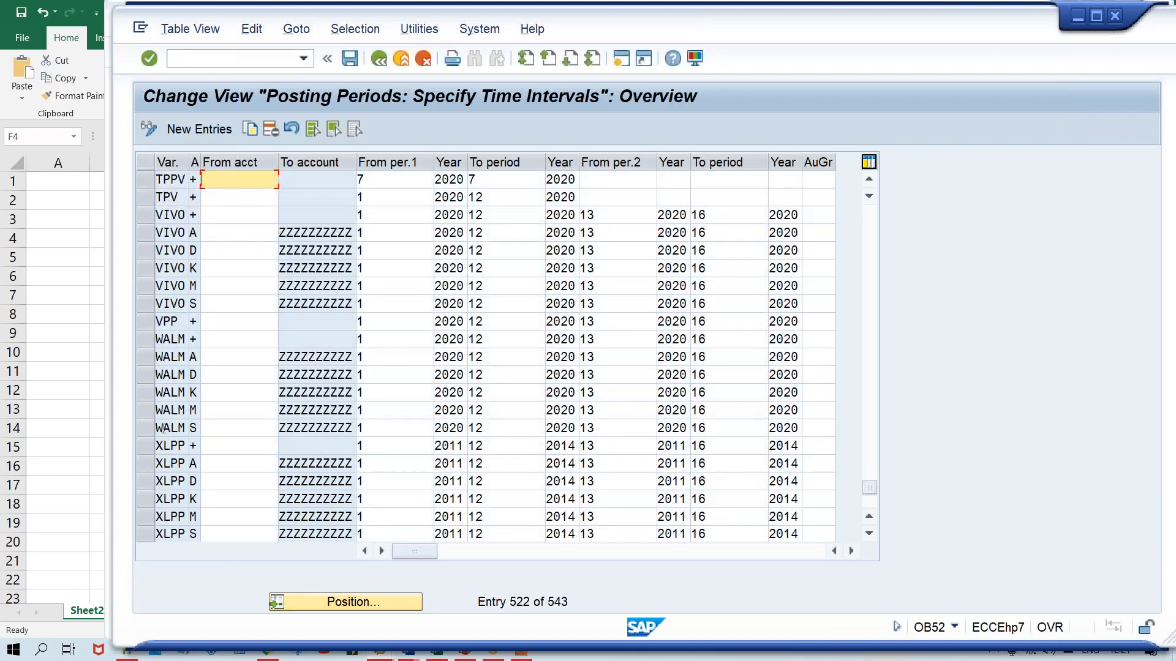
- Set variant TPPV's first interval to run from period 5 to period 5 of 2020 and save it, accepting the customizing request
{"action": "left_click", "coordinate": [379, 179]}
{"action": "left_click", "coordinate": [508, 180]}
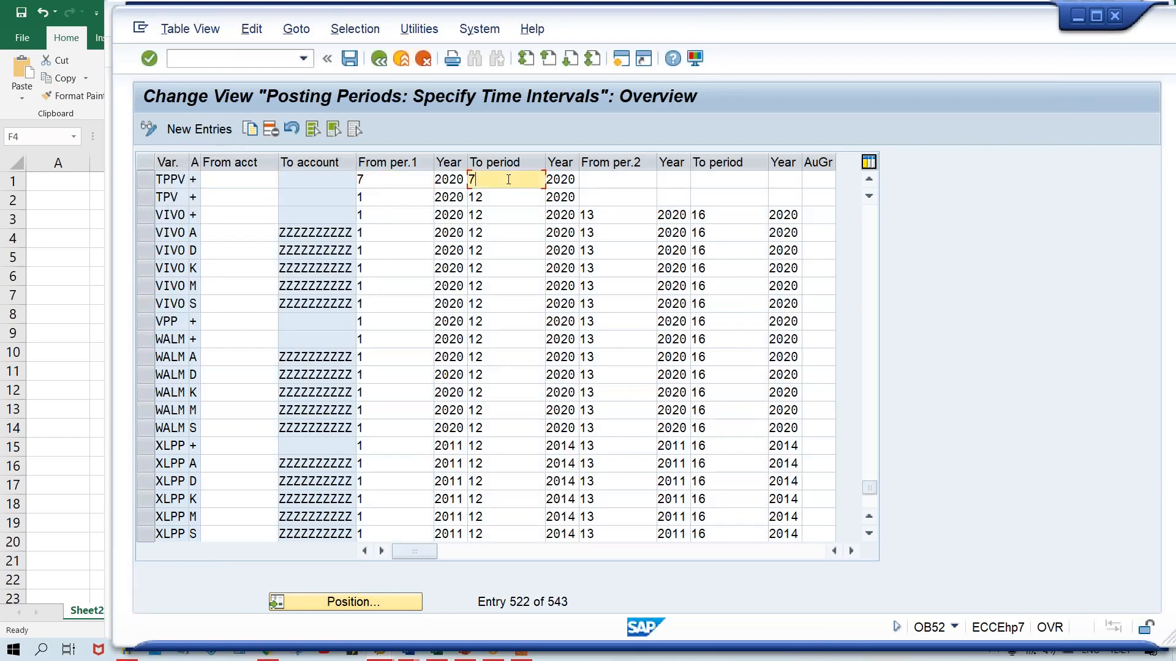
{"action": "left_click", "coordinate": [384, 180]}
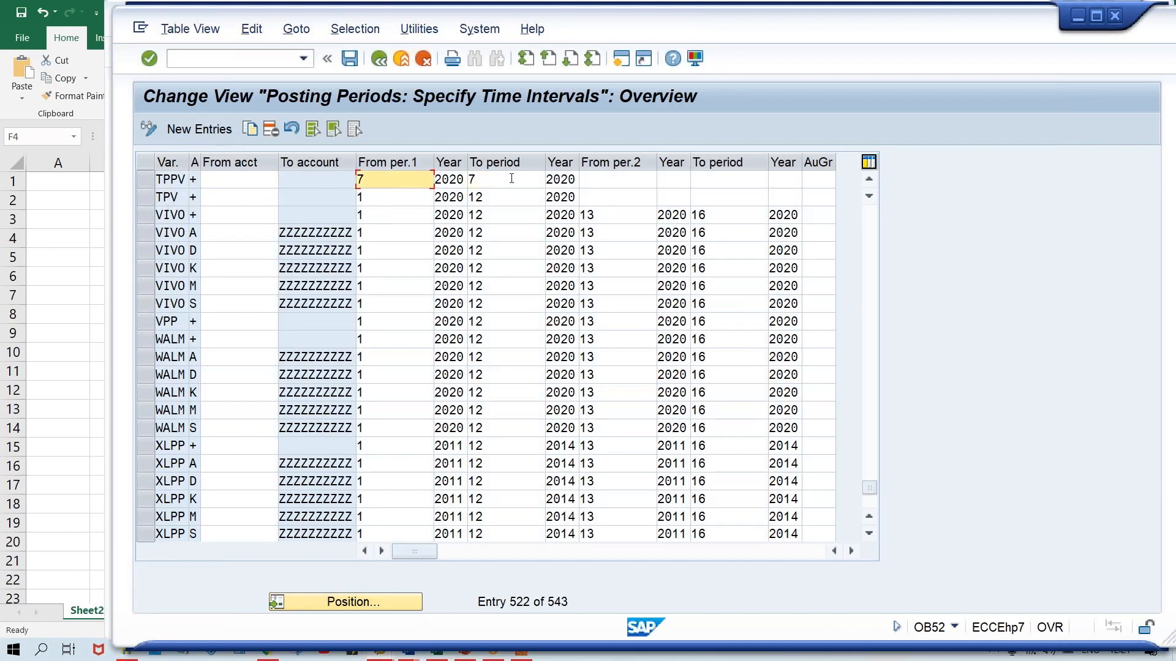
{"action": "left_click", "coordinate": [512, 178]}
{"action": "left_click", "coordinate": [395, 182]}
{"action": "key", "text": "BackSpace"}
{"action": "type", "text": "5"}
{"action": "key", "text": "Tab"}
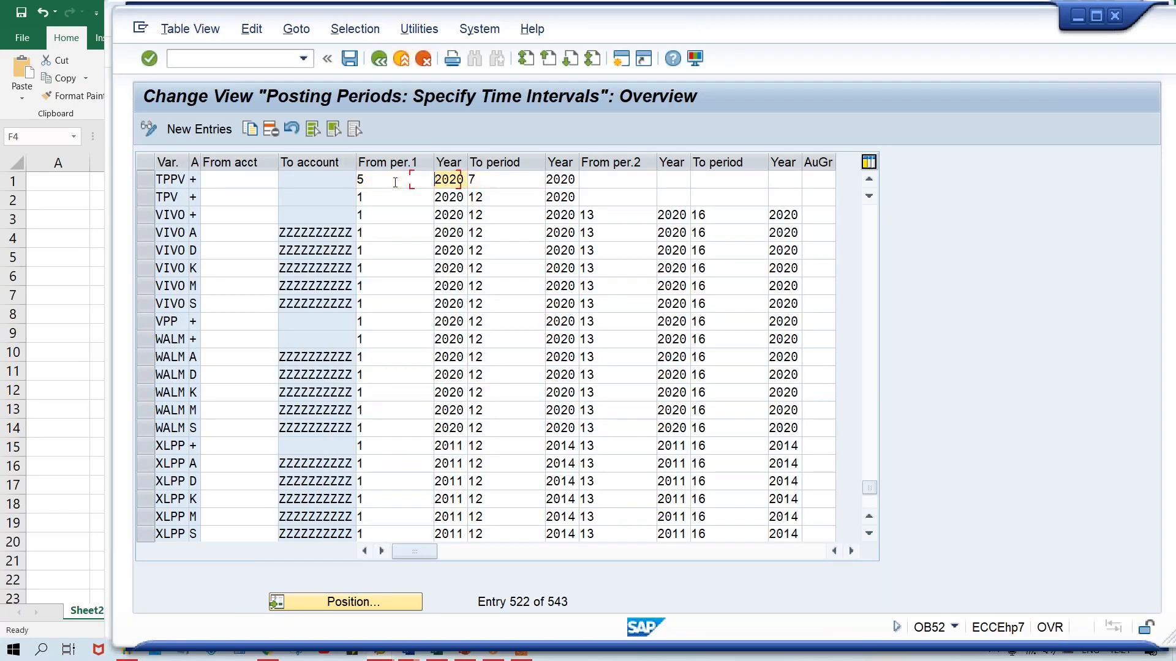
{"action": "key", "text": "BackSpace"}
{"action": "type", "text": "5"}
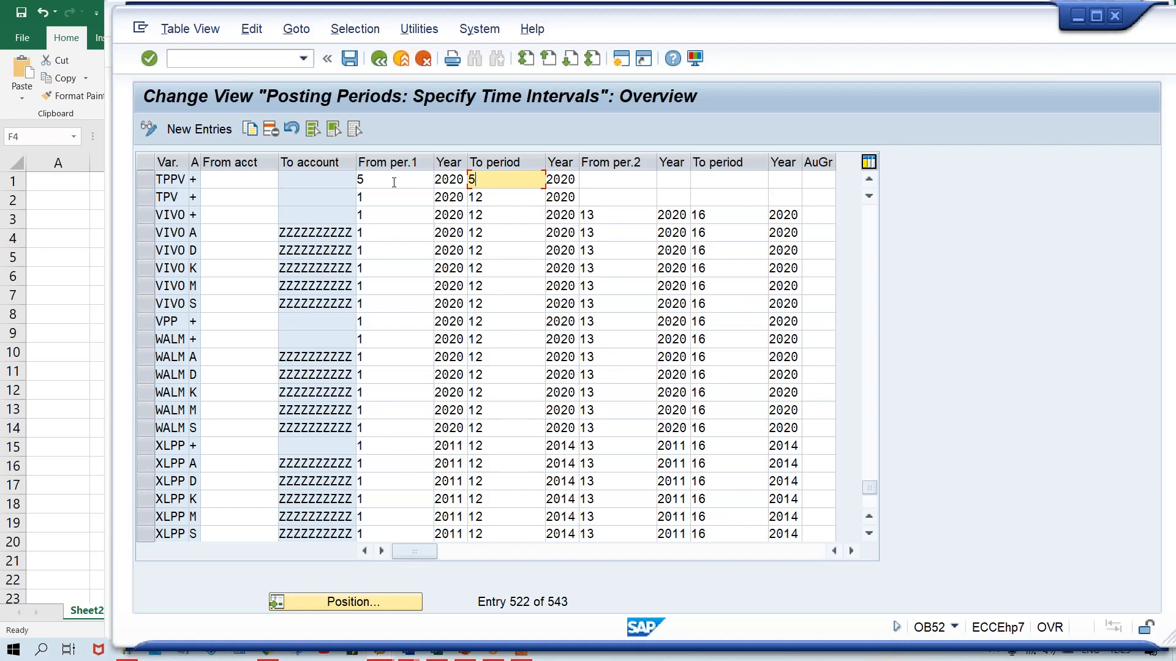
{"action": "left_click", "coordinate": [388, 182]}
{"action": "key", "text": "ctrl+s"}
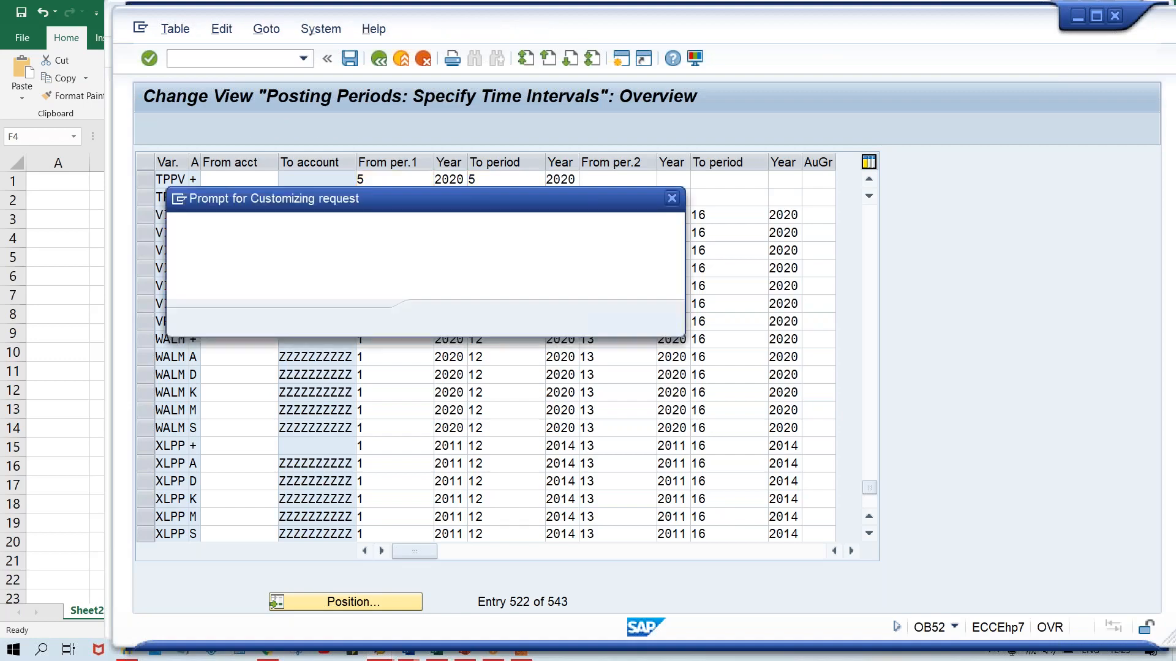
{"action": "key", "text": "Return"}
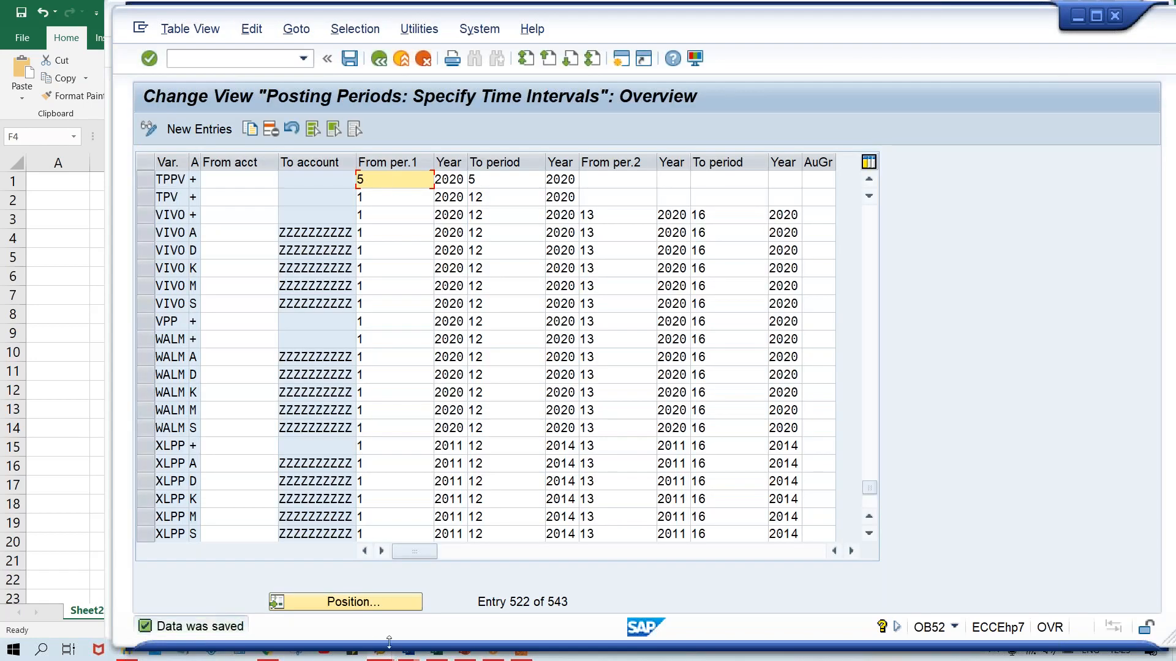
- Return to the F-02 session and submit the header data to proceed to the rent account's debit item
{"action": "key", "text": "alt+Tab"}
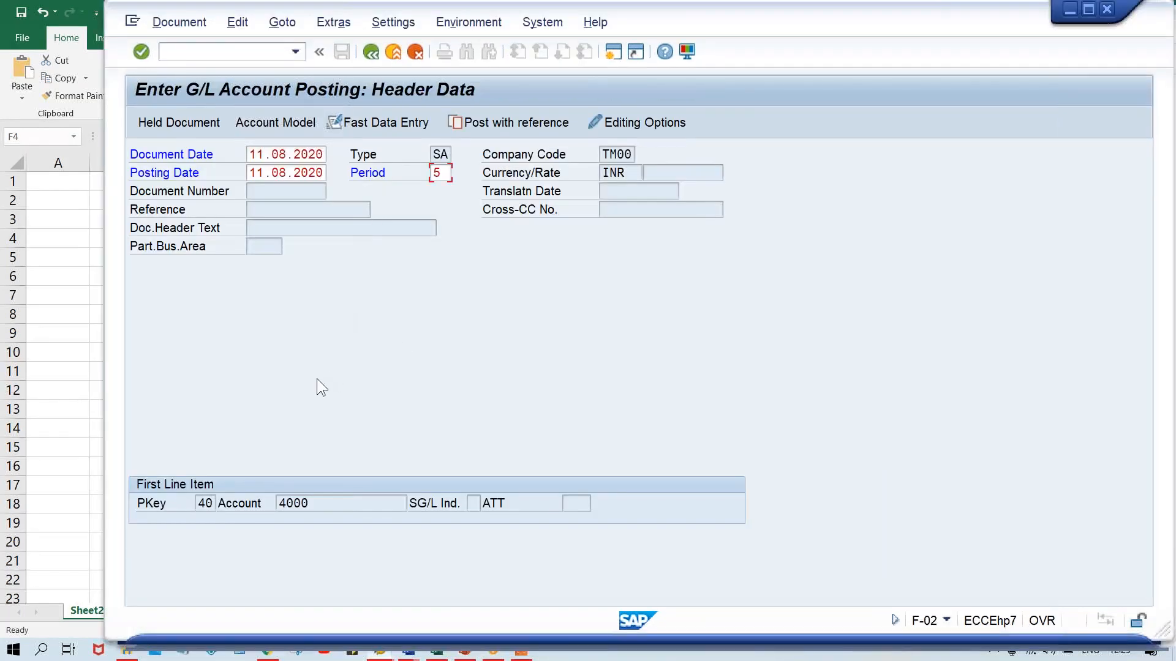
{"action": "key", "text": "Return"}
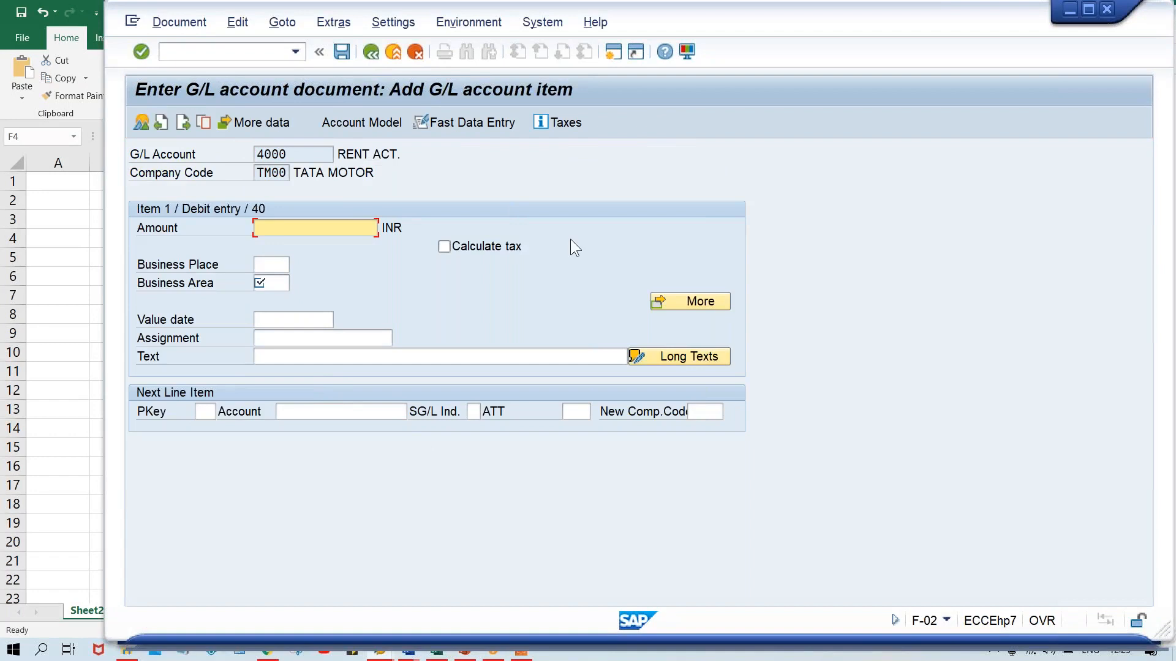
{"action": "key", "text": "F8"}
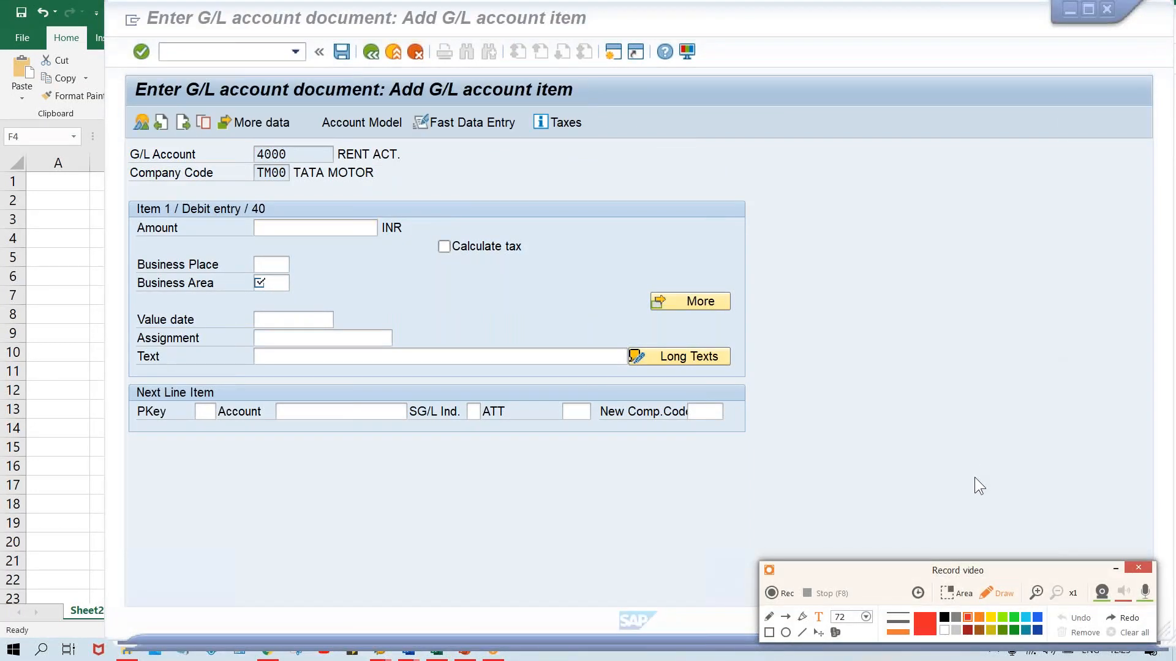
{"action": "left_click", "coordinate": [772, 633]}
{"action": "mouse_move", "coordinate": [123, 70]}
{"action": "left_mouse_down"}
{"action": "mouse_move", "coordinate": [590, 389]}
{"action": "mouse_move", "coordinate": [793, 469]}
{"action": "mouse_move", "coordinate": [793, 450]}
{"action": "left_mouse_up"}
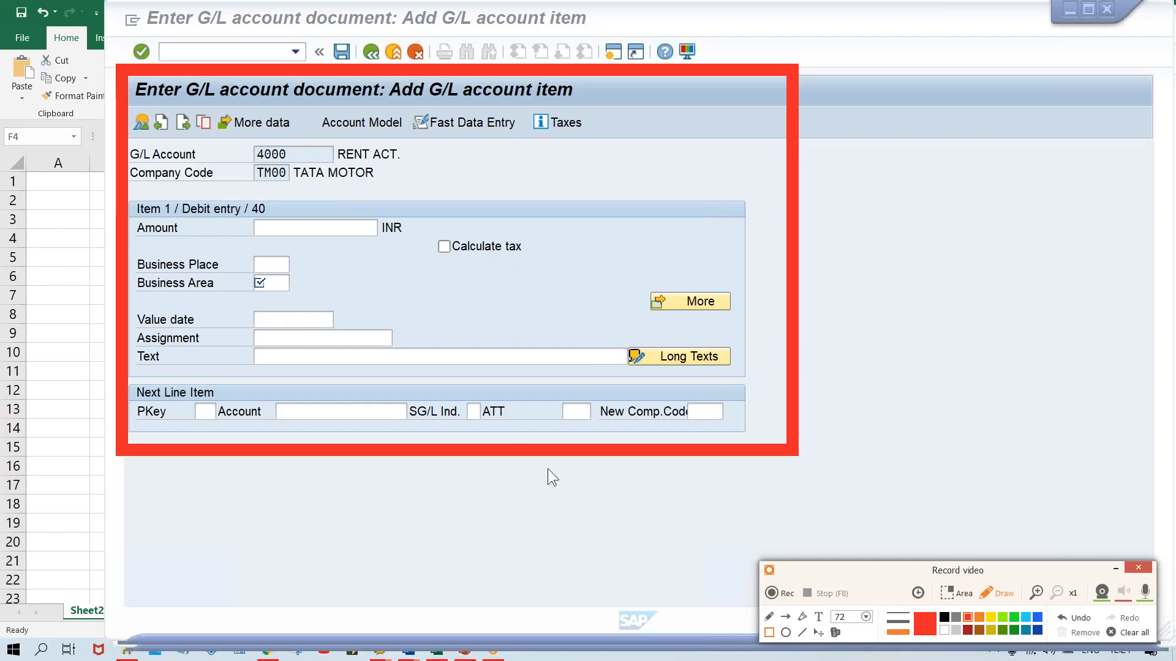
{"action": "key", "text": "ctrl+z"}
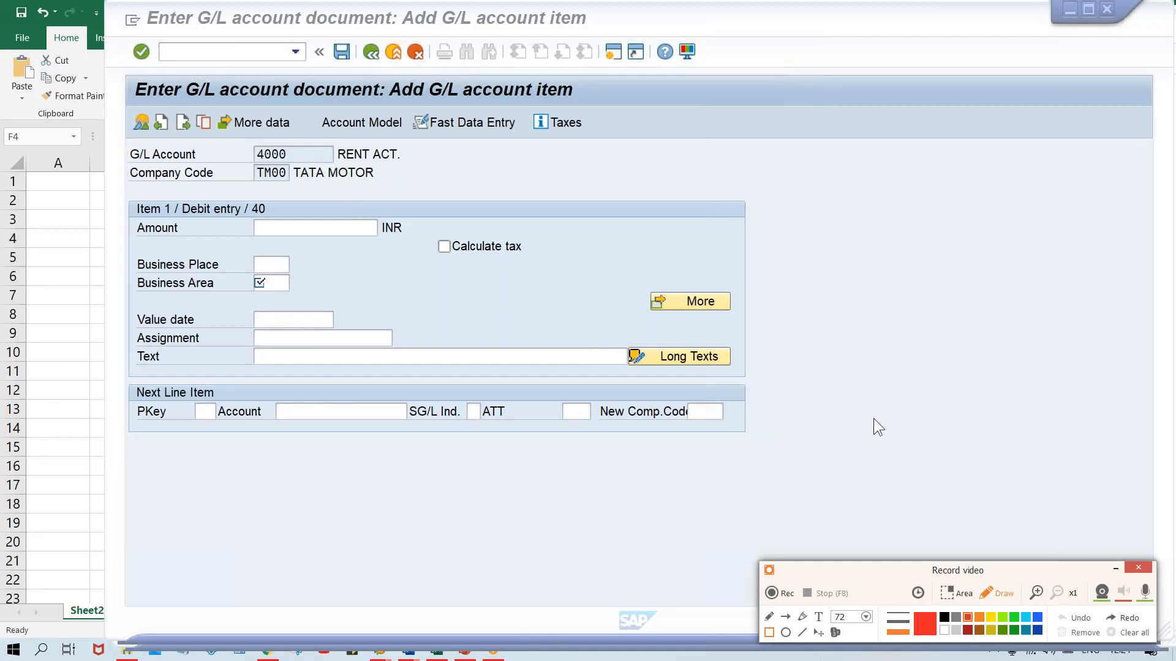
{"action": "left_click", "coordinate": [1115, 571]}
{"action": "left_click", "coordinate": [285, 227]}
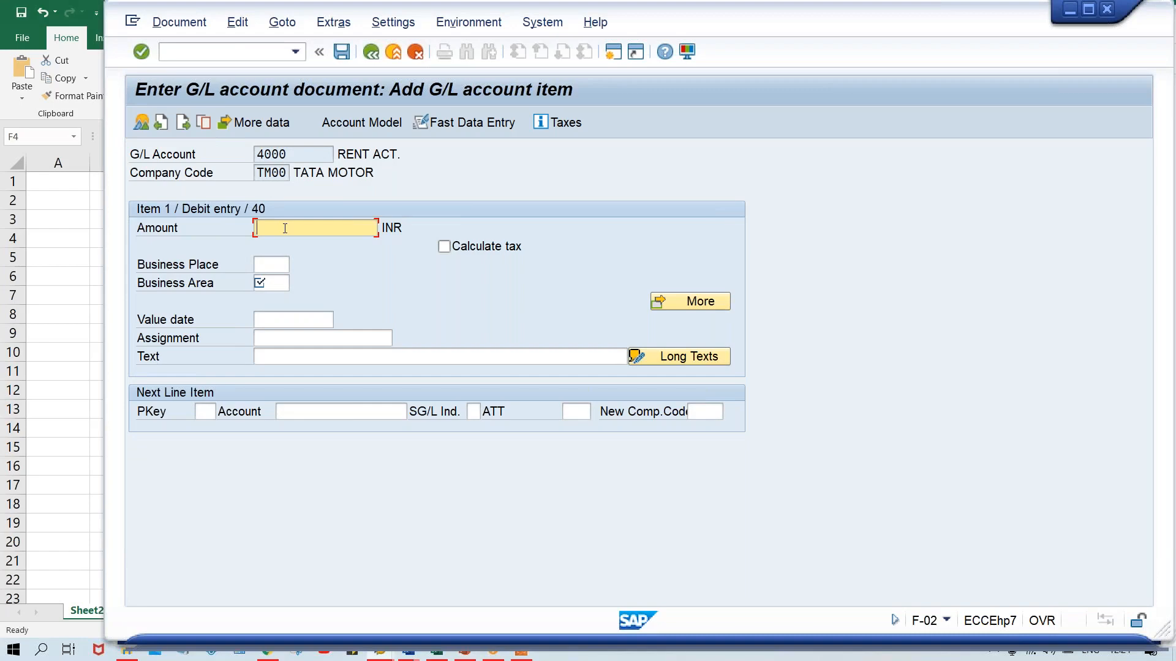
{"action": "left_click", "coordinate": [270, 287]}
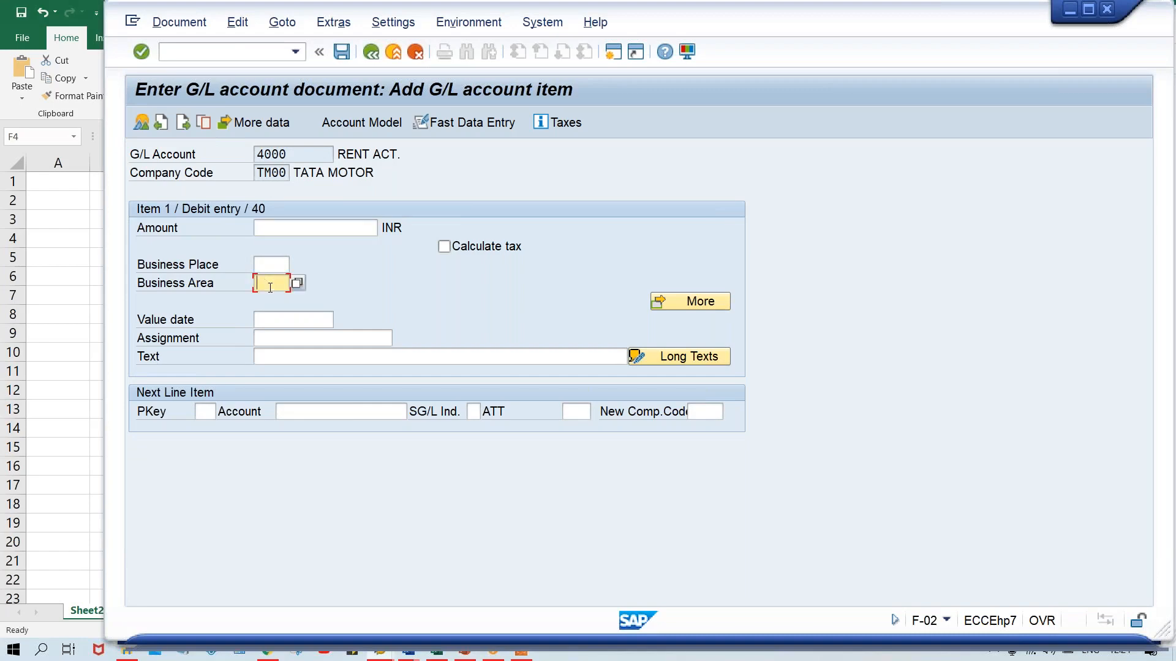
{"action": "left_click", "coordinate": [261, 267]}
{"action": "left_click", "coordinate": [262, 286]}
{"action": "left_click", "coordinate": [270, 226]}
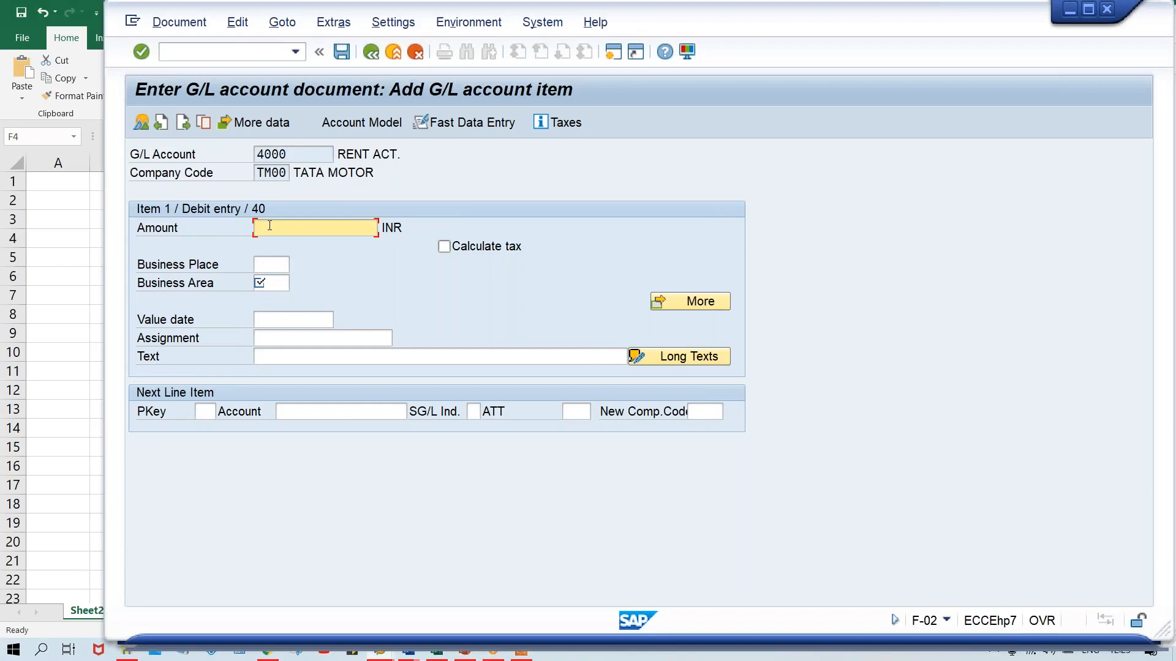
- Fill the rent account's debit item with amount 500, business area TMAN and the text "Rent for corp. office"
{"action": "type", "text": "500"}
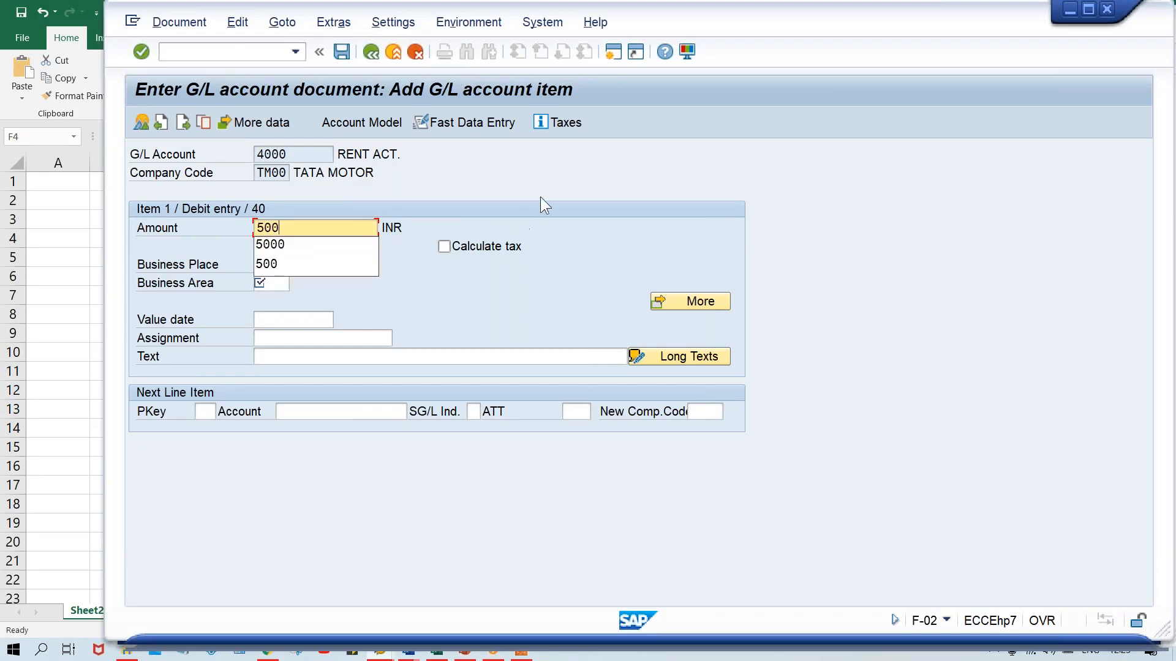
{"action": "left_click", "coordinate": [528, 204]}
{"action": "left_click", "coordinate": [278, 285]}
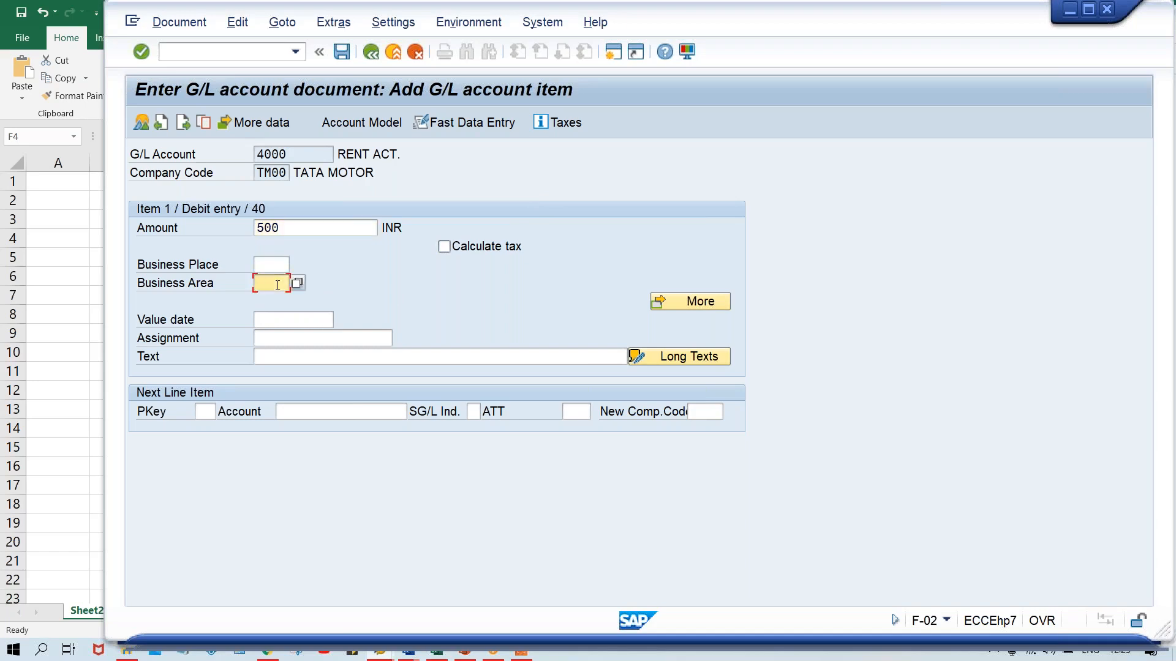
{"action": "type", "text": "TMAN"}
{"action": "key", "text": "Tab"}
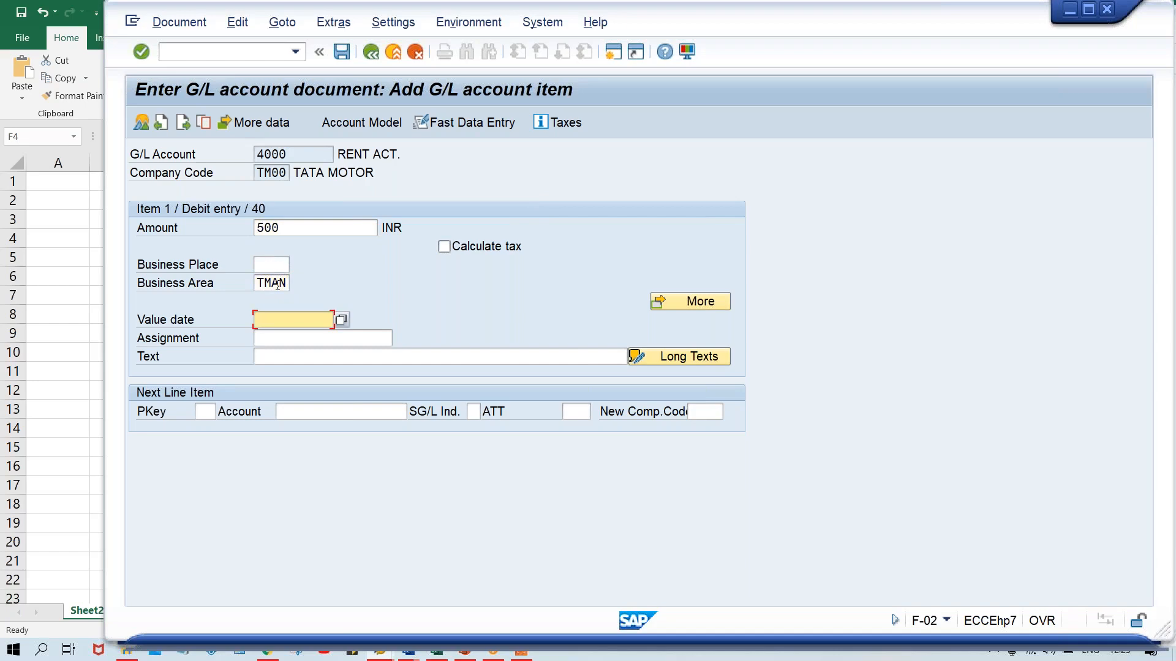
{"action": "key", "text": "Tab"}
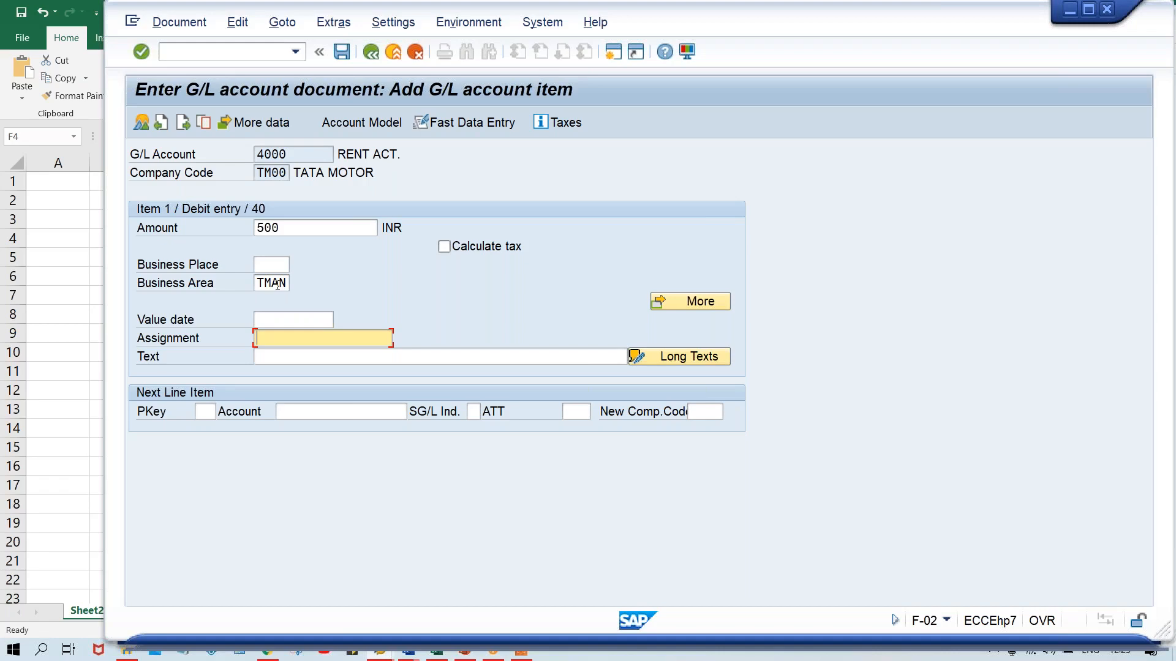
{"action": "key", "text": "Tab"}
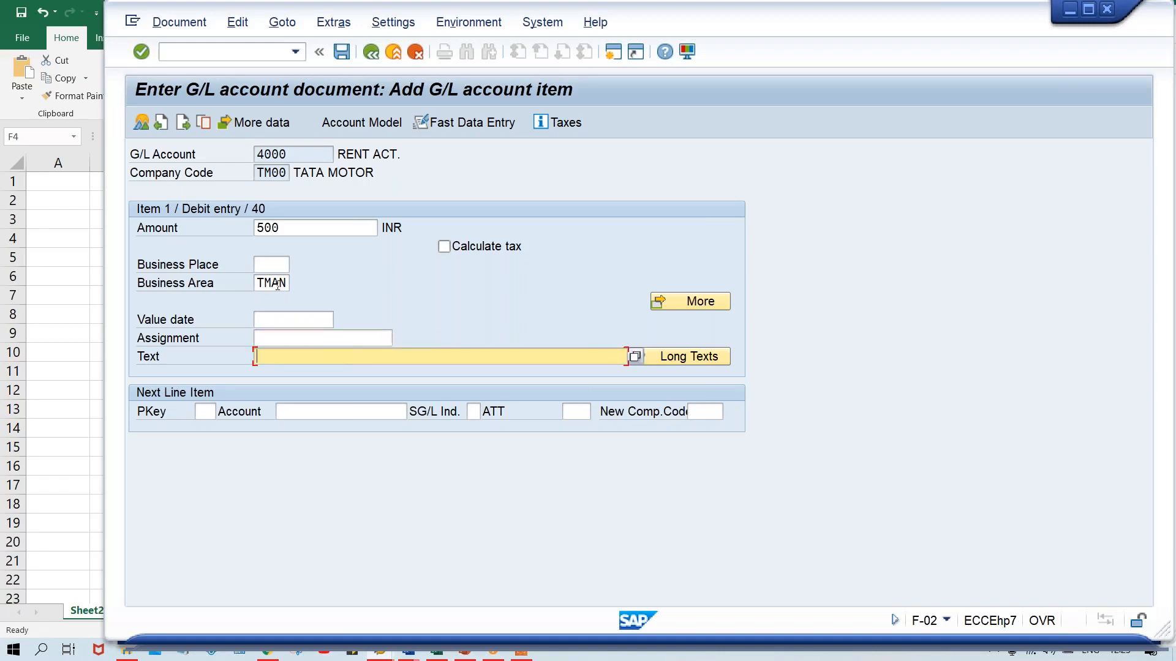
{"action": "type", "text": "RE"}
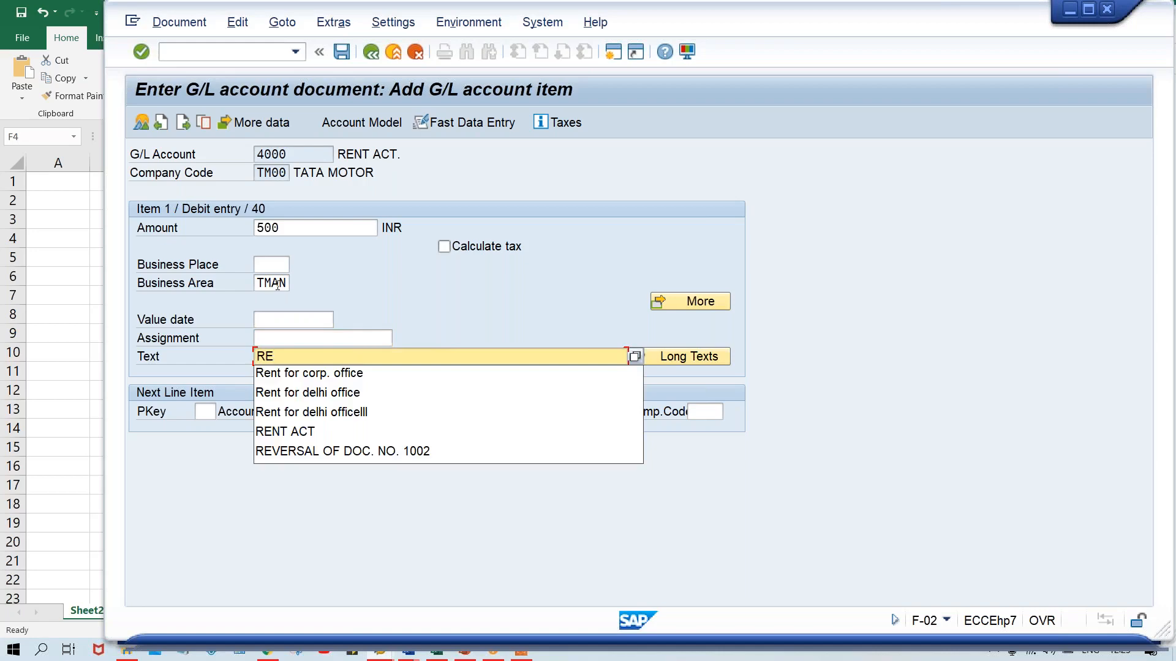
{"action": "key", "text": "Down"}
{"action": "key", "text": "Return"}
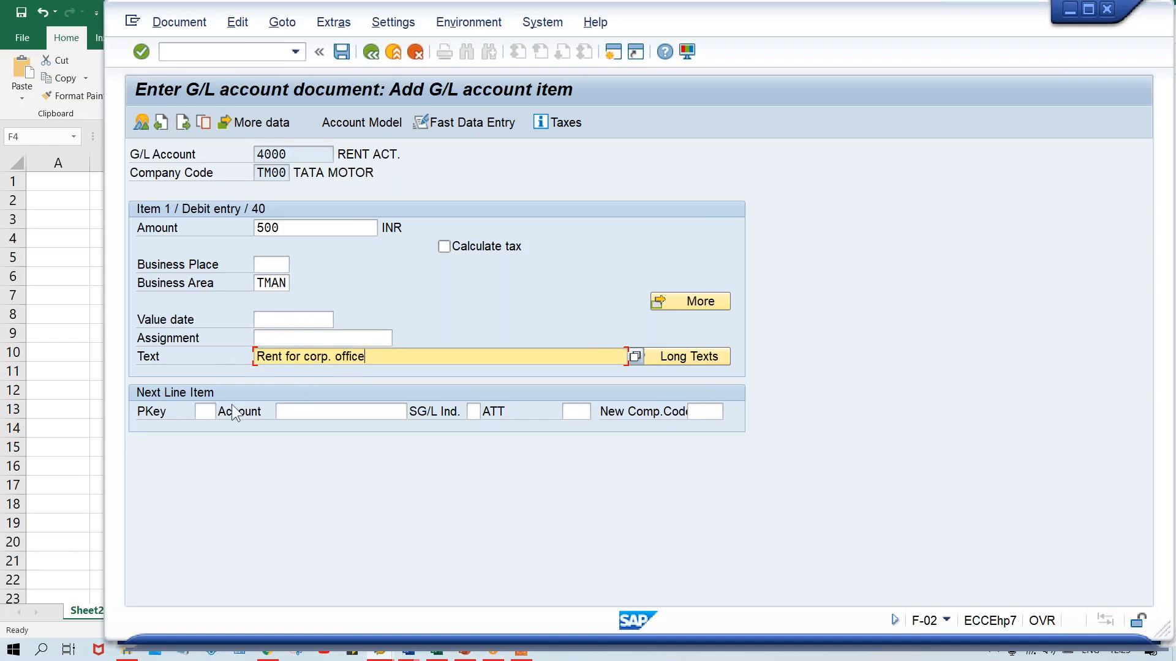
- Set the next line item to posting key 50 and account 1000, and proceed to its credit entry
{"action": "left_click", "coordinate": [206, 410]}
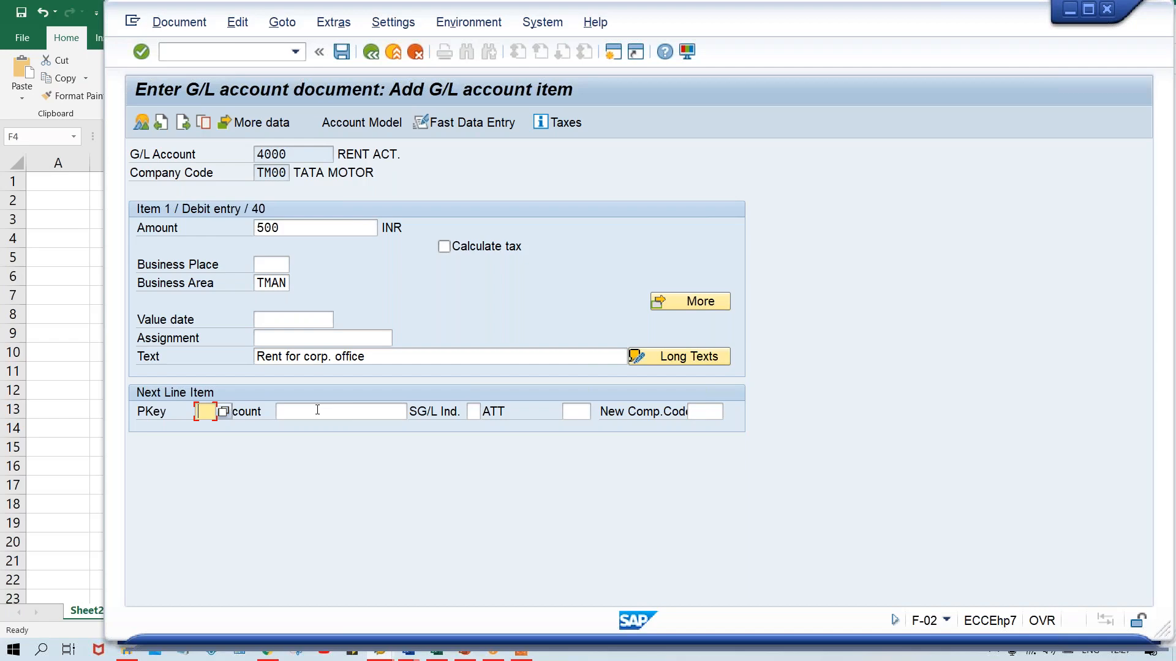
{"action": "type", "text": "50"}
{"action": "left_click", "coordinate": [298, 156]}
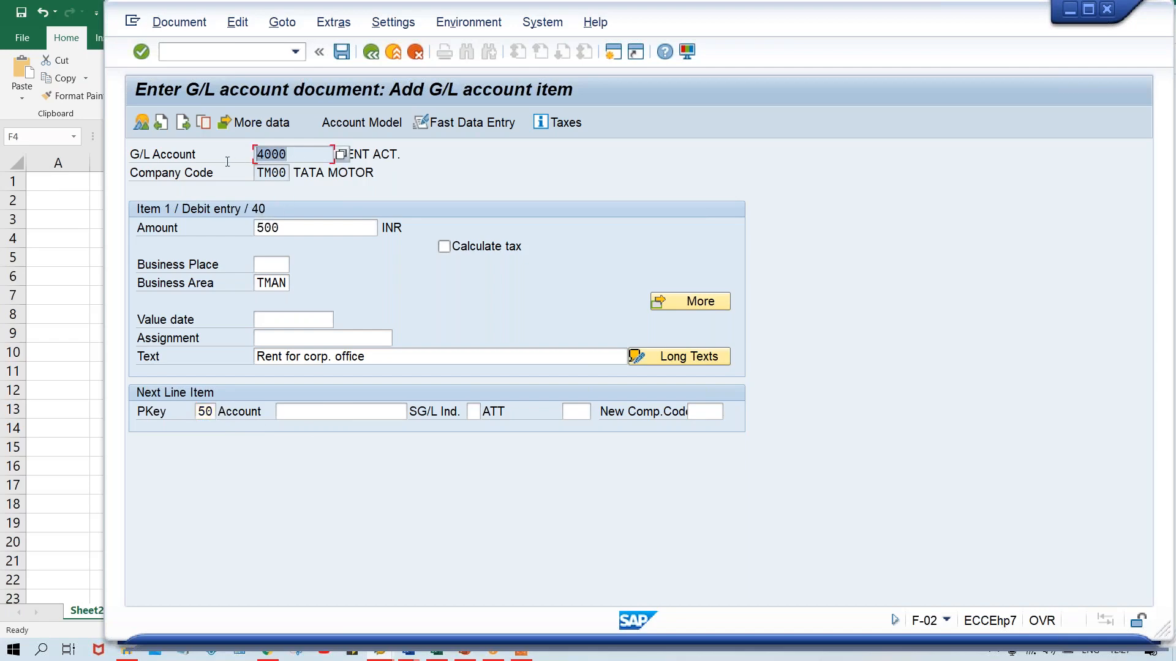
{"action": "left_click", "coordinate": [293, 228]}
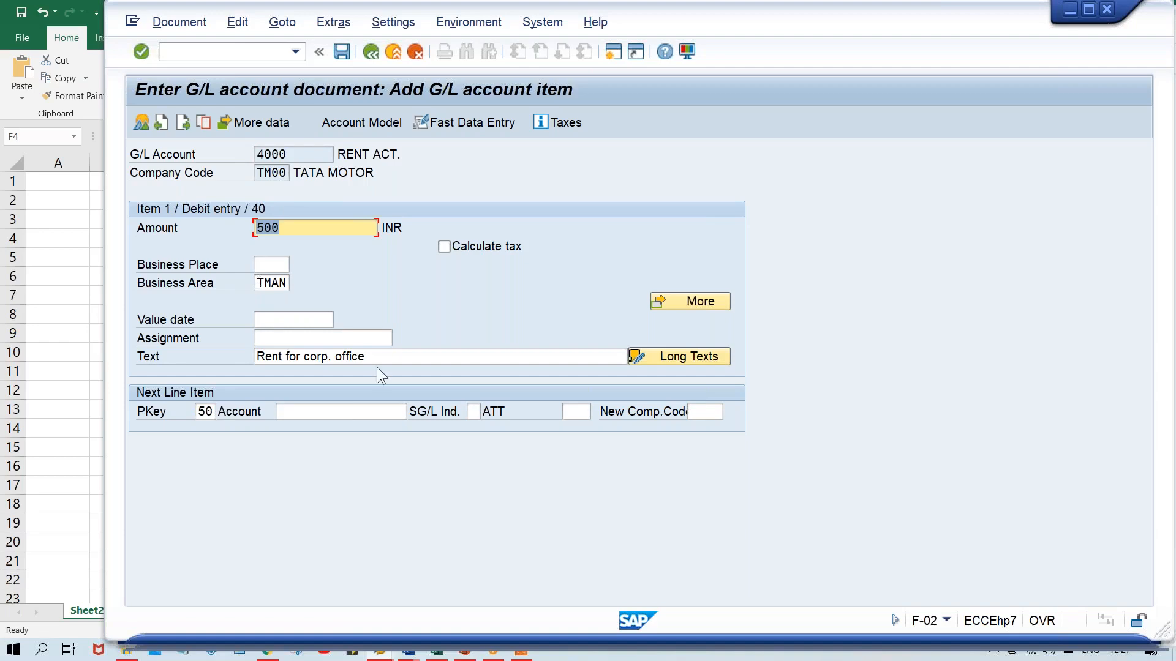
{"action": "left_click", "coordinate": [392, 356]}
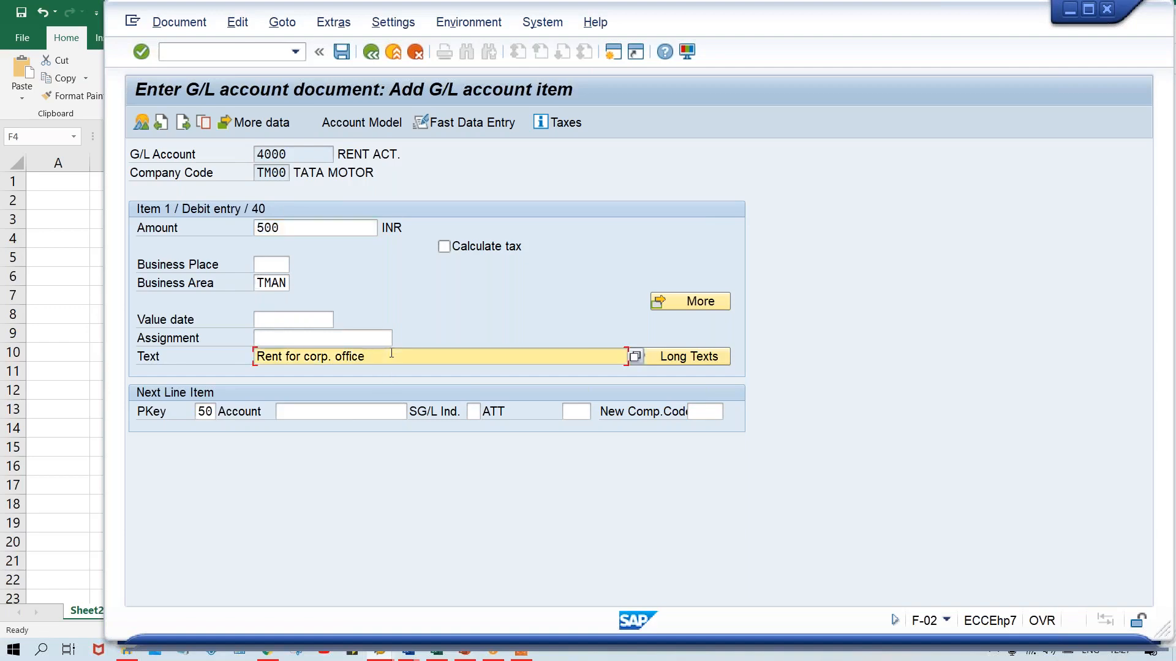
{"action": "left_click", "coordinate": [199, 412]}
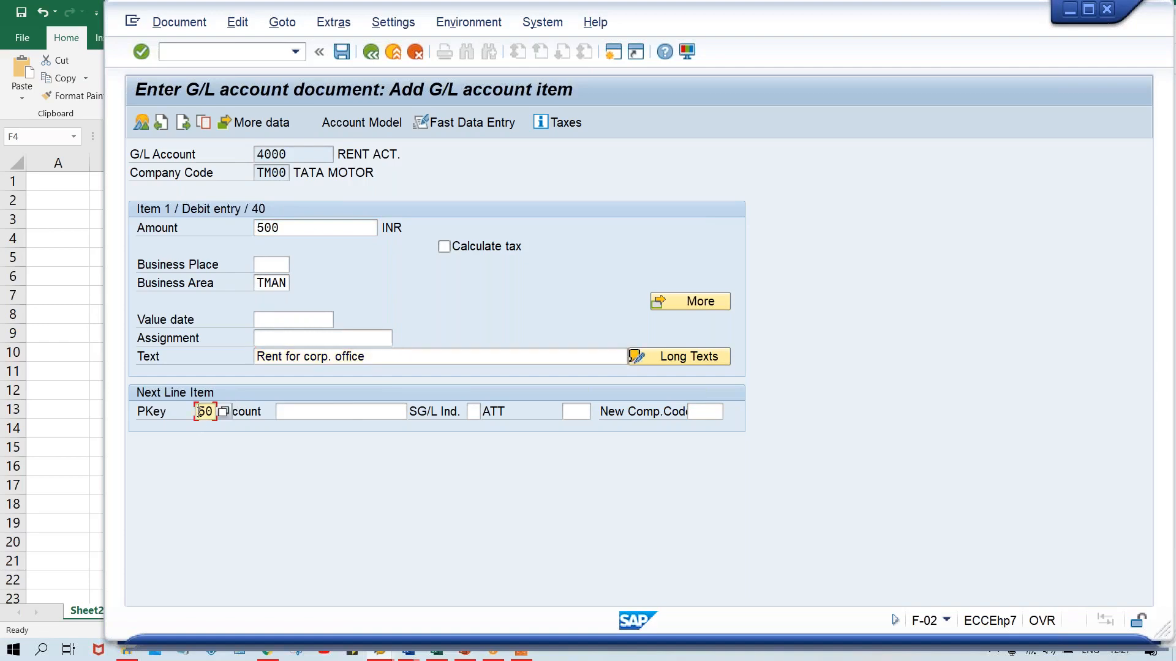
{"action": "left_click", "coordinate": [287, 411]}
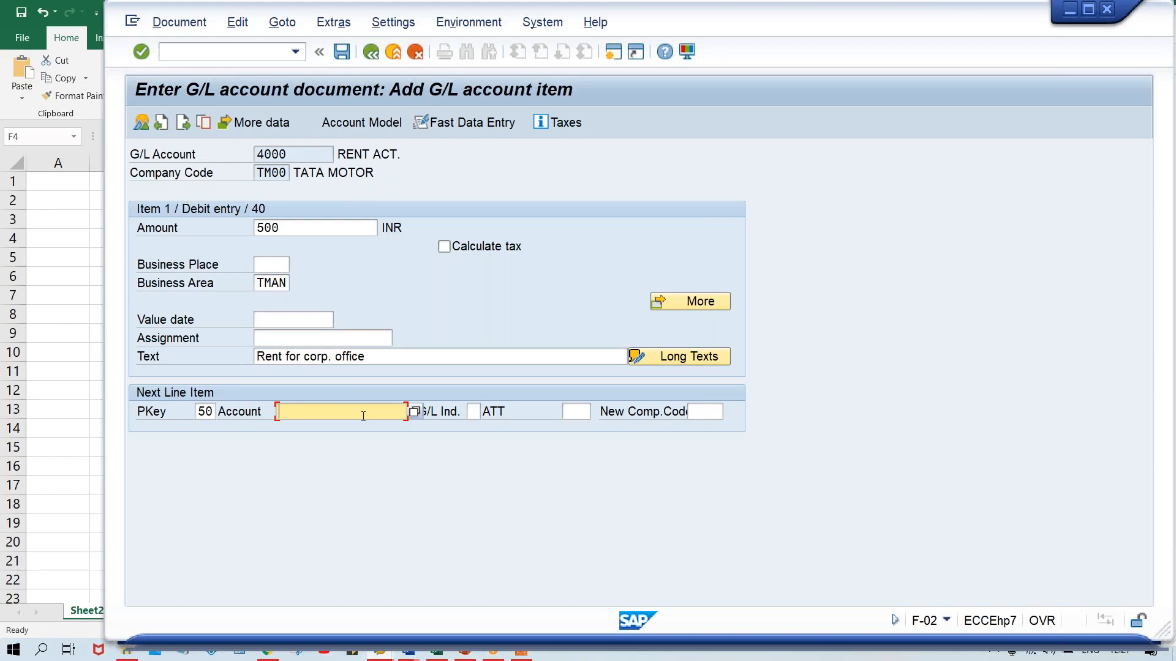
{"action": "type", "text": "1000"}
{"action": "key", "text": "Return"}
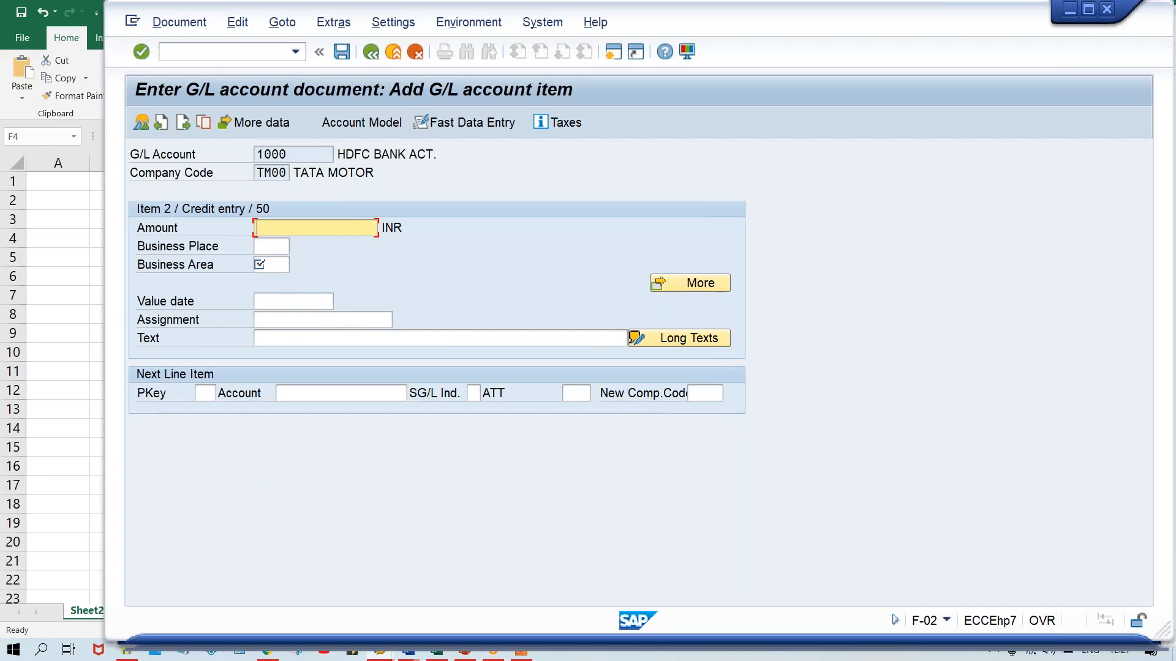
- Fill the bank account's credit item with amount *, business area TMAN and text +
{"action": "type", "text": "*"}
{"action": "left_click", "coordinate": [266, 261]}
{"action": "key", "text": "Down"}
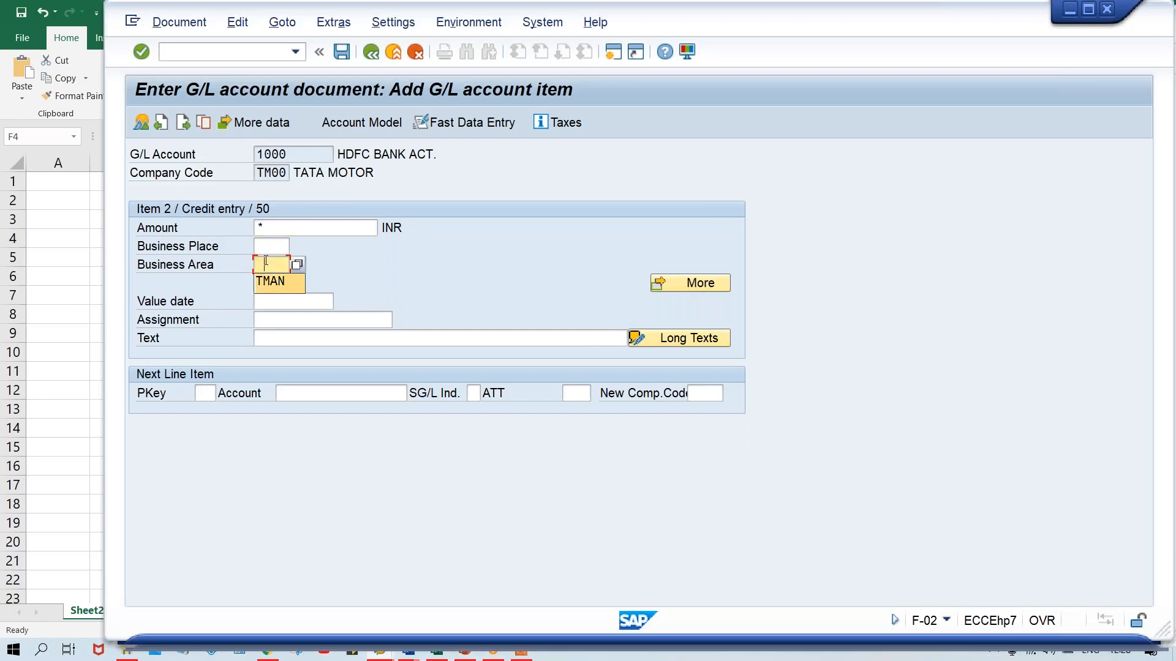
{"action": "key", "text": "Return"}
{"action": "left_click", "coordinate": [284, 338]}
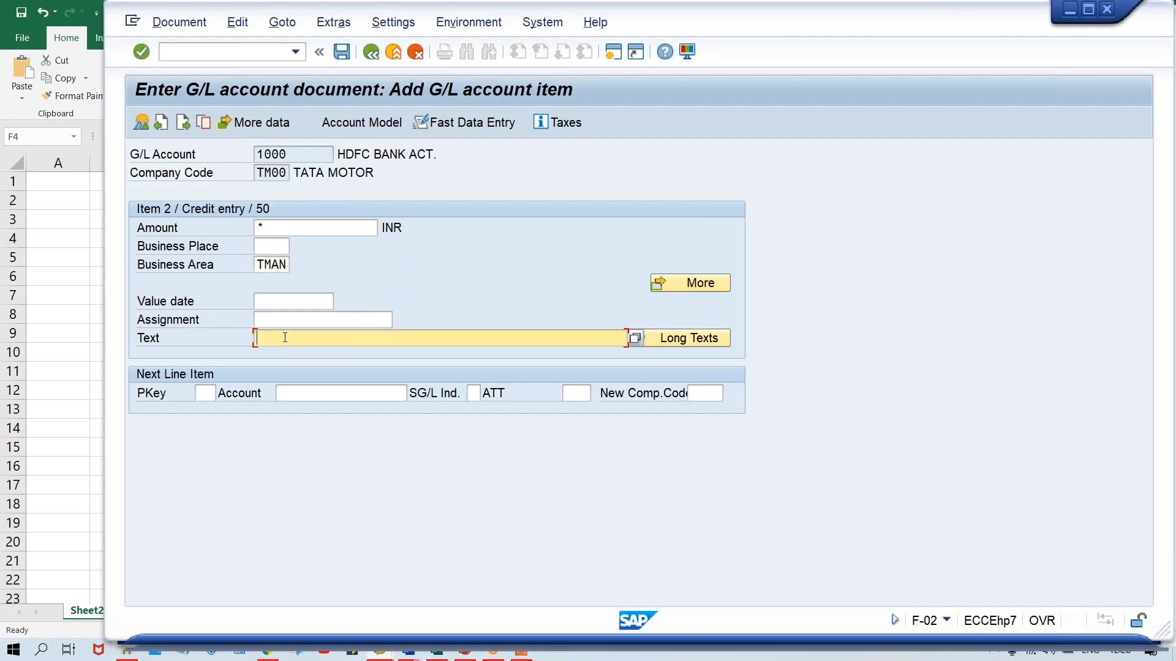
{"action": "left_click", "coordinate": [275, 339]}
{"action": "type", "text": "+"}
- Simulate the G/L document to display its overview
{"action": "left_click", "coordinate": [181, 22]}
{"action": "left_click", "coordinate": [696, 138]}
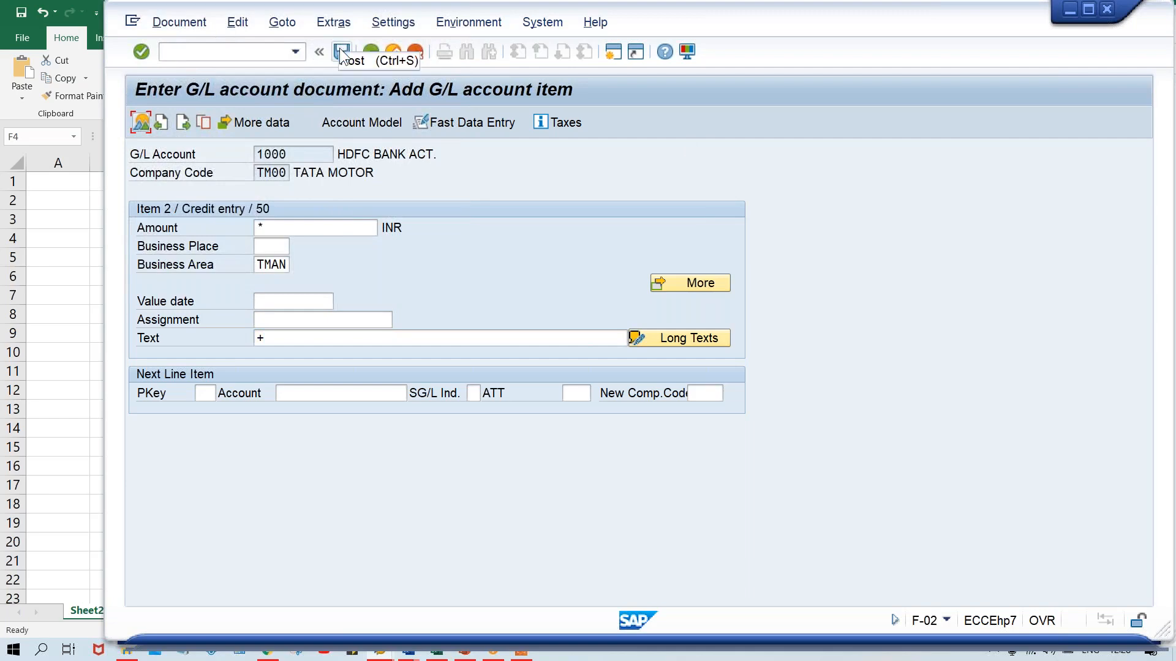
{"action": "left_click", "coordinate": [171, 23]}
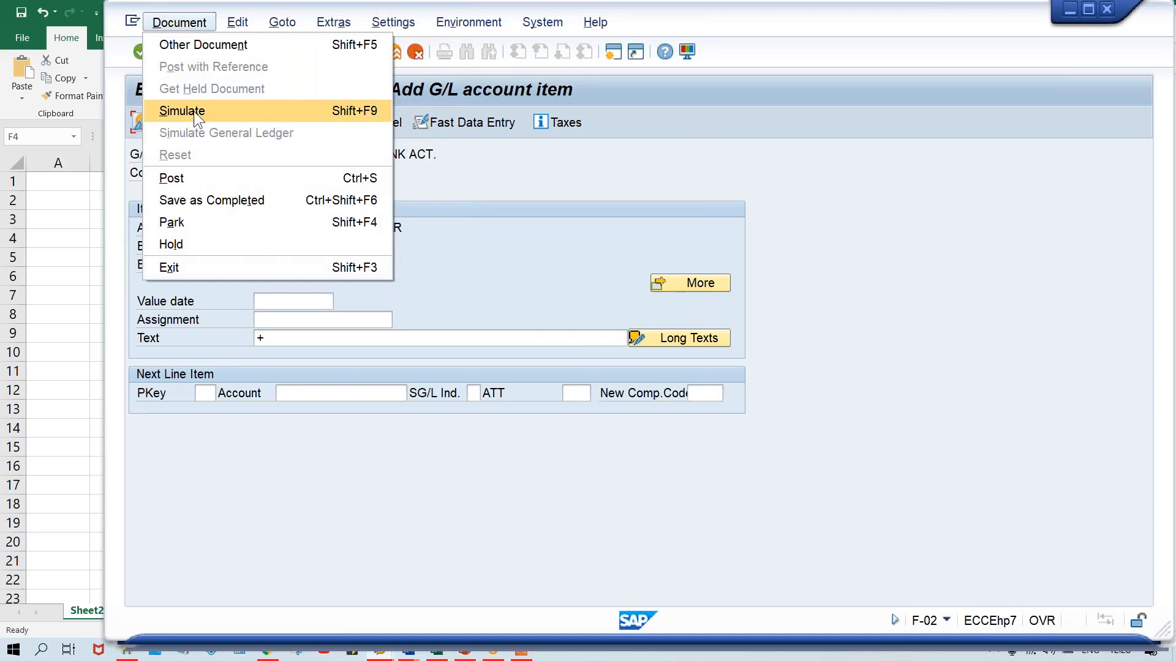
{"action": "left_click", "coordinate": [305, 110]}
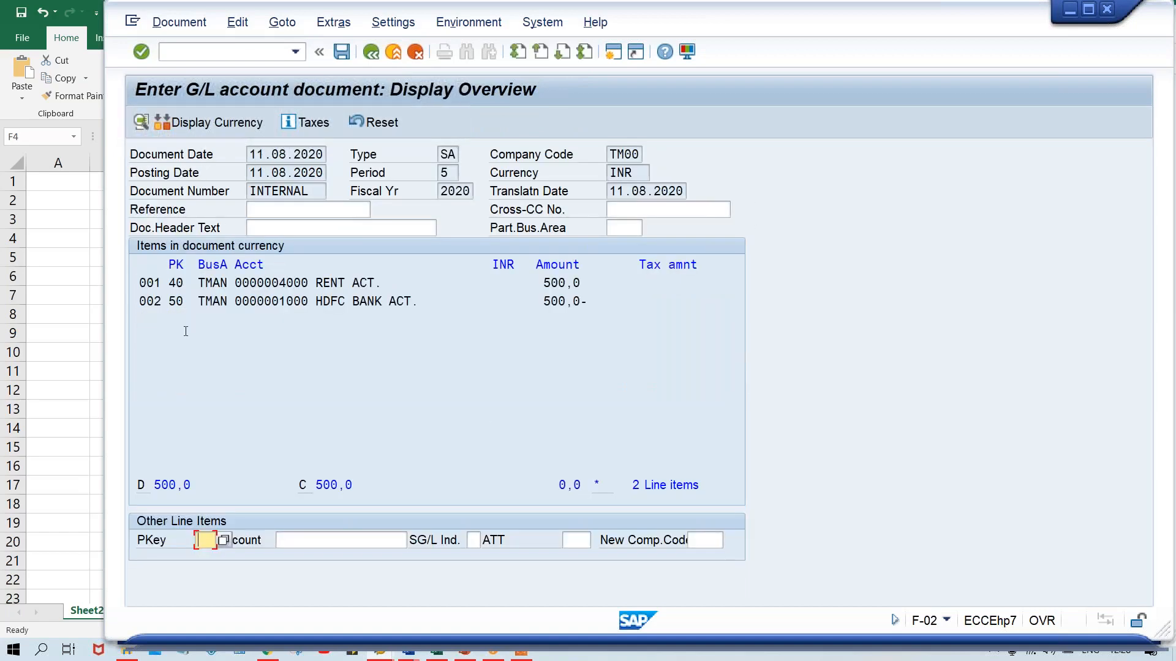
- Review the posting keys and accounts of the two simulated line items and try to post the document
{"action": "left_click", "coordinate": [155, 284]}
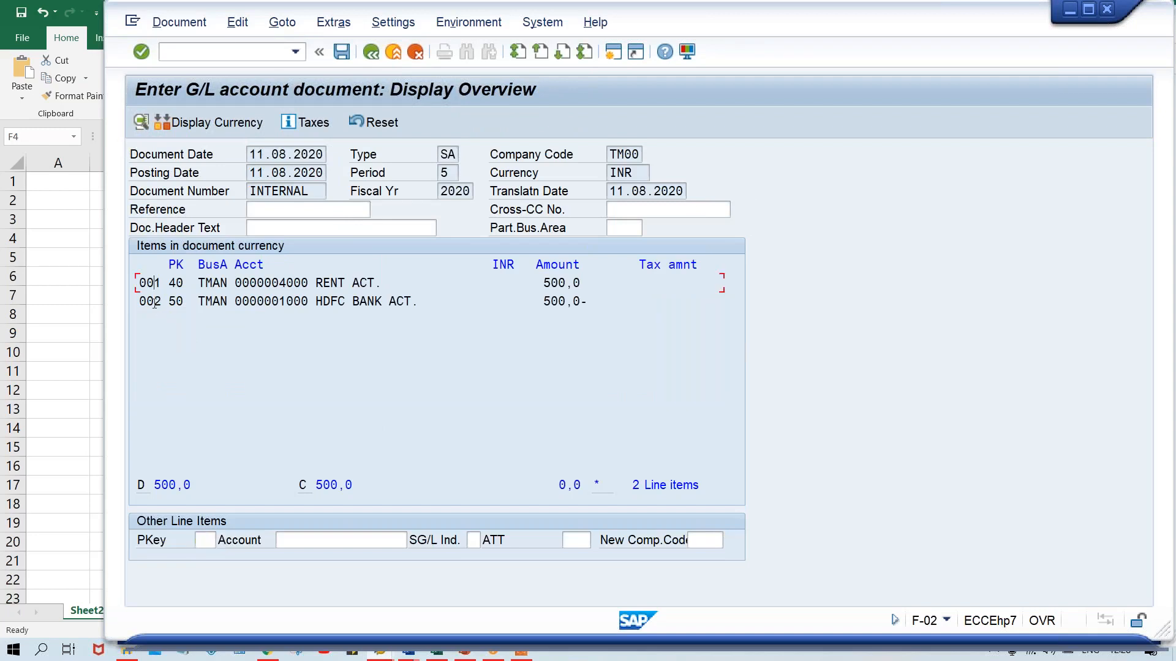
{"action": "left_click", "coordinate": [155, 302]}
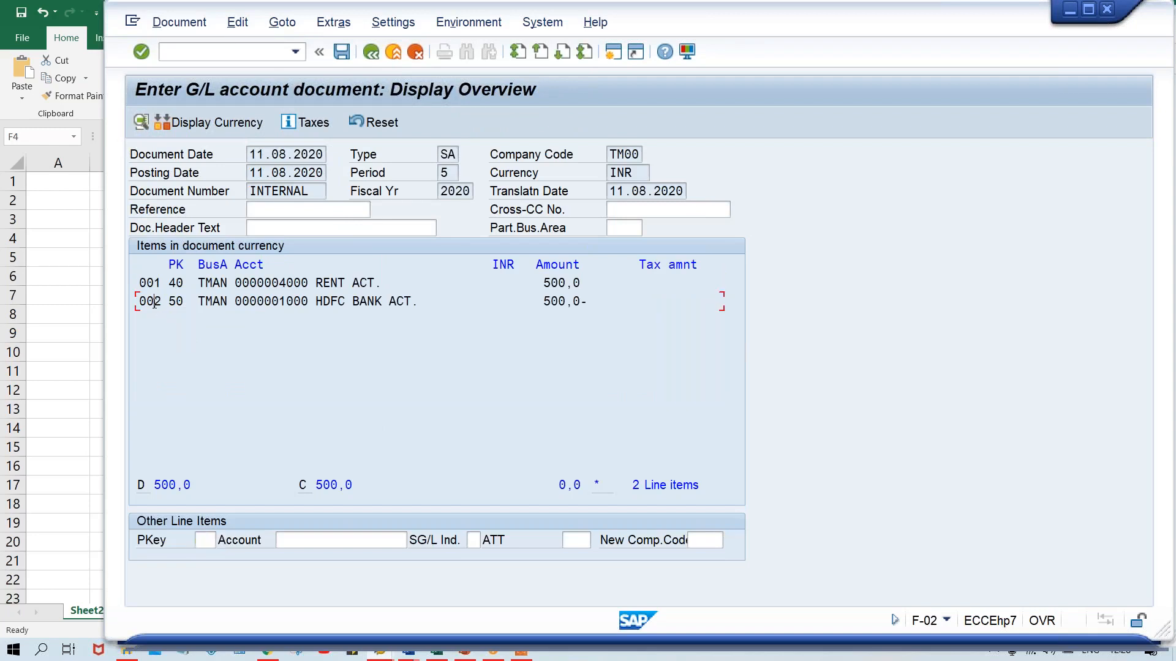
{"action": "left_click", "coordinate": [181, 282]}
{"action": "left_click", "coordinate": [183, 300]}
{"action": "left_click_drag", "start_coordinate": [308, 282], "coordinate": [275, 280]}
{"action": "left_click", "coordinate": [312, 303]}
{"action": "left_click", "coordinate": [179, 282]}
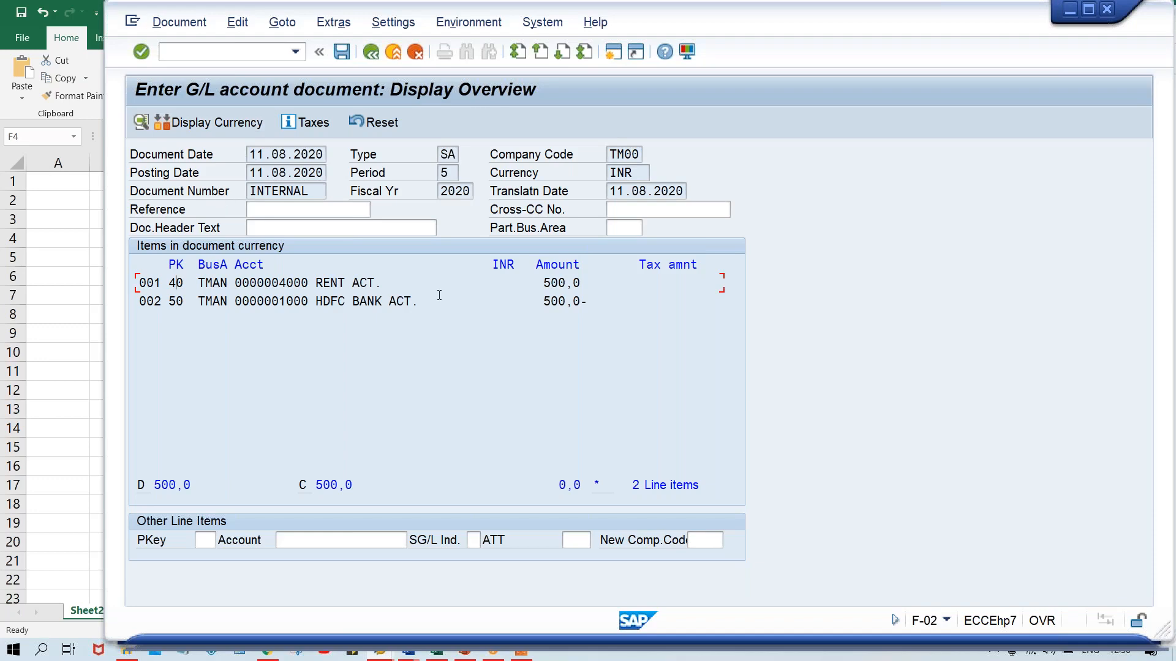
{"action": "left_click", "coordinate": [342, 52]}
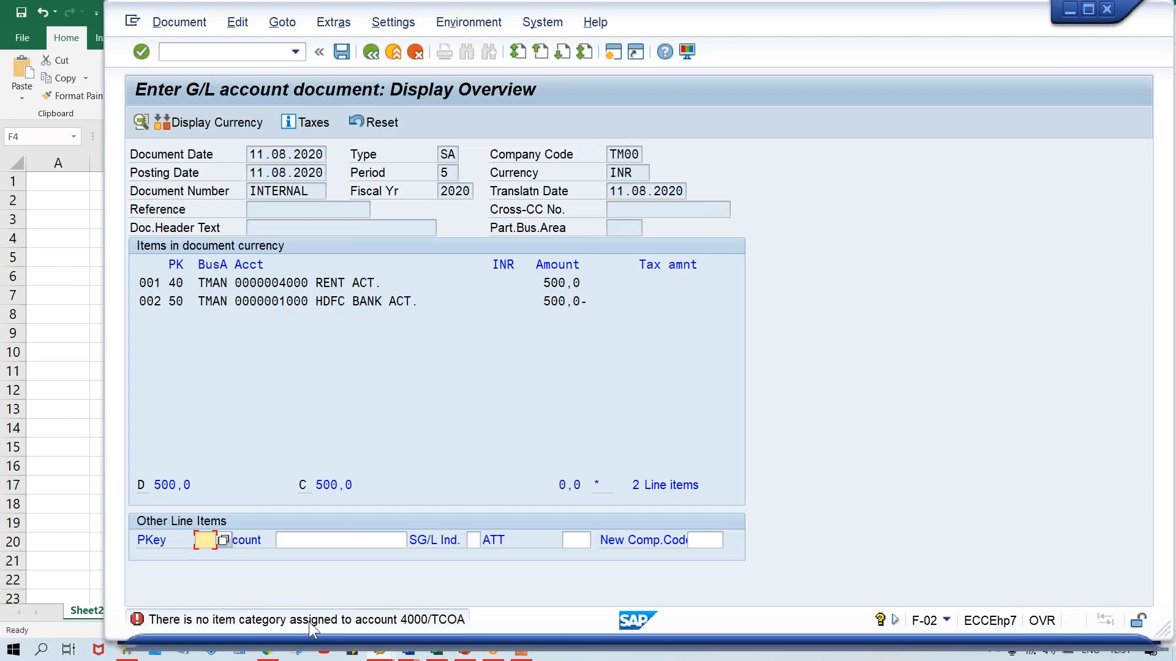
- Switch to the other SAP session and replace OB52 with transaction SPRO
{"action": "key", "text": "alt+Tab"}
{"action": "key", "text": "alt+Tab"}
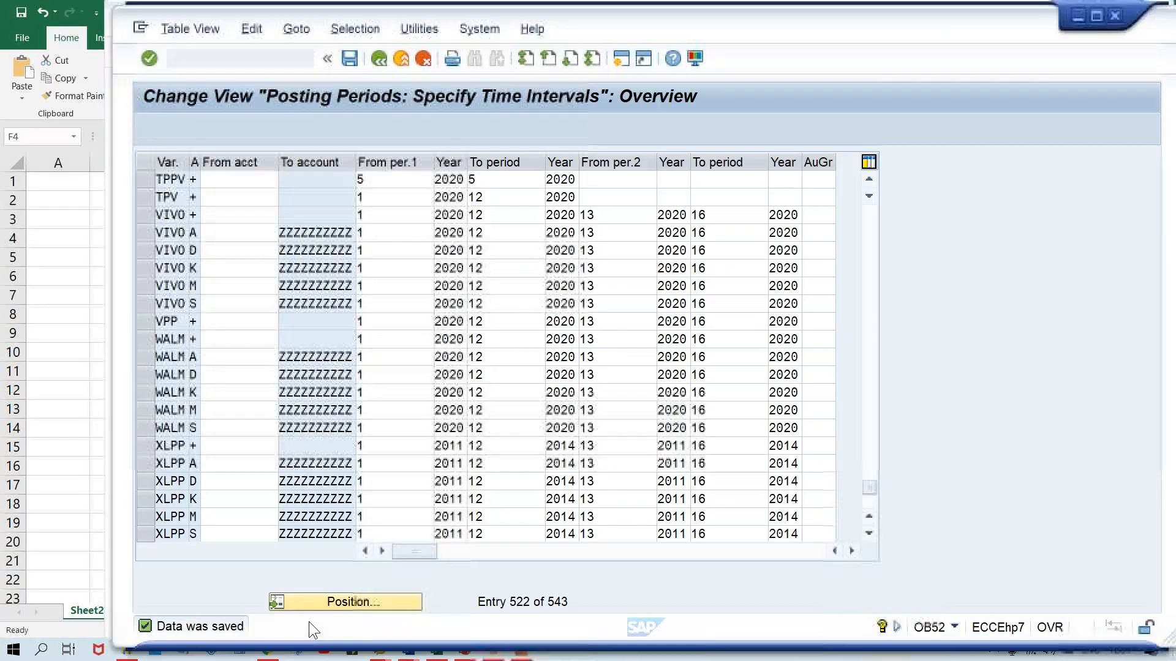
{"action": "left_click", "coordinate": [183, 58]}
{"action": "type", "text": "/"}
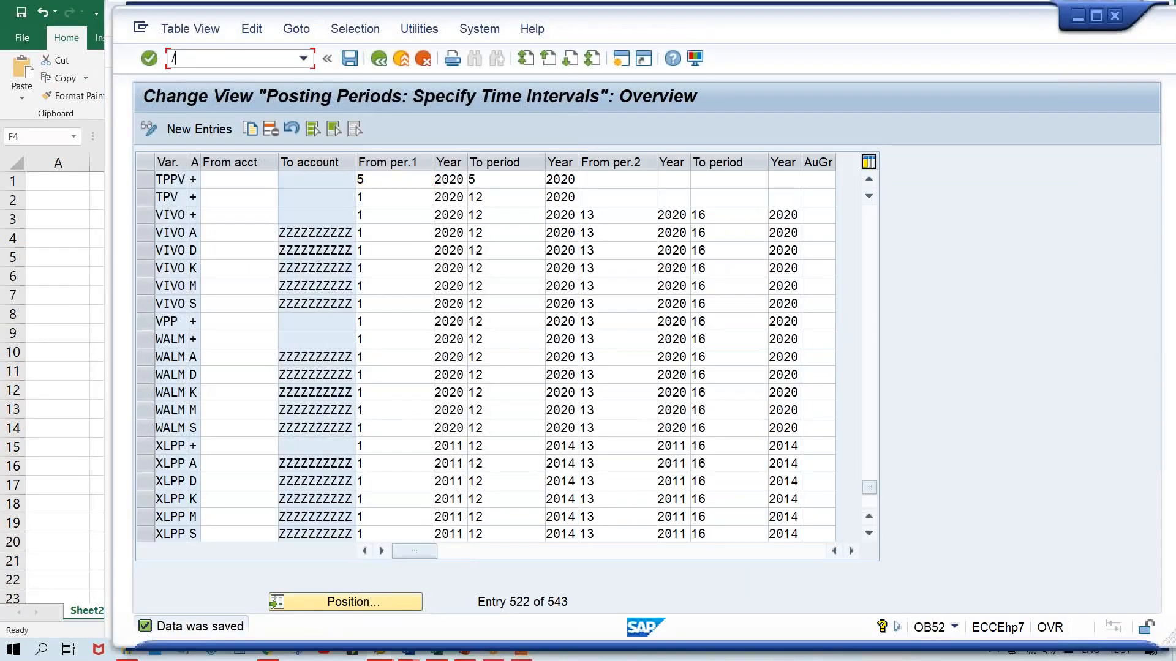
{"action": "type", "text": "NSPRO"}
{"action": "key", "text": "Return"}
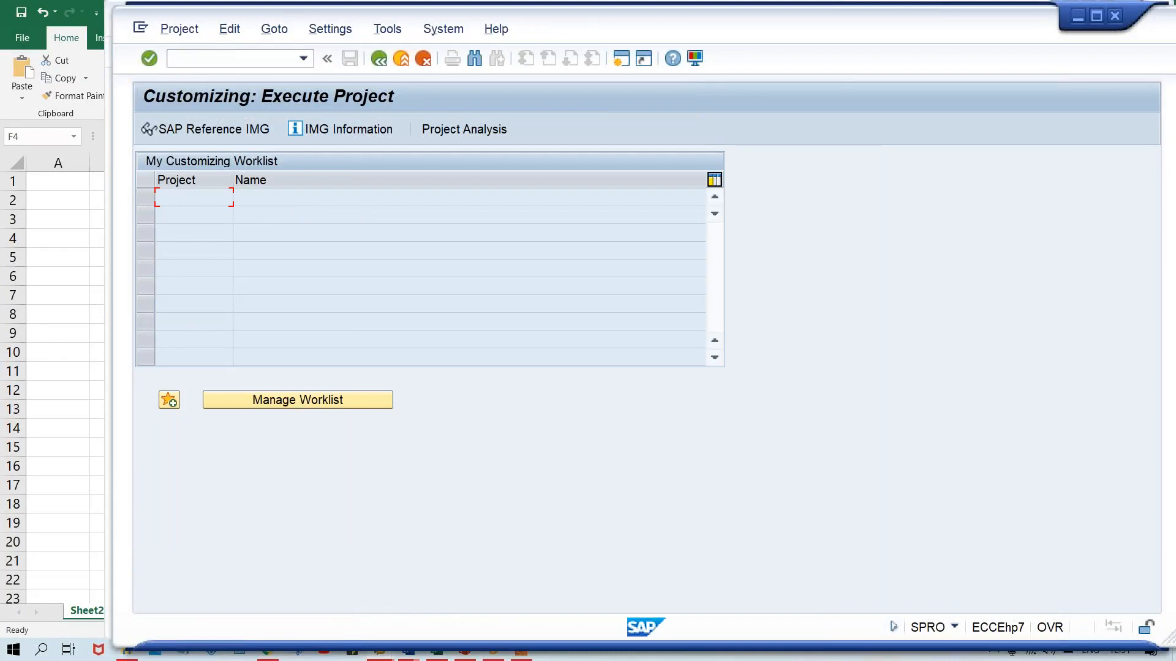
- Open the SAP Reference IMG and expand Financial Accounting (New), General Ledger Accounting (New), Business Transactions, down to Document Splitting
{"action": "left_click", "coordinate": [226, 131]}
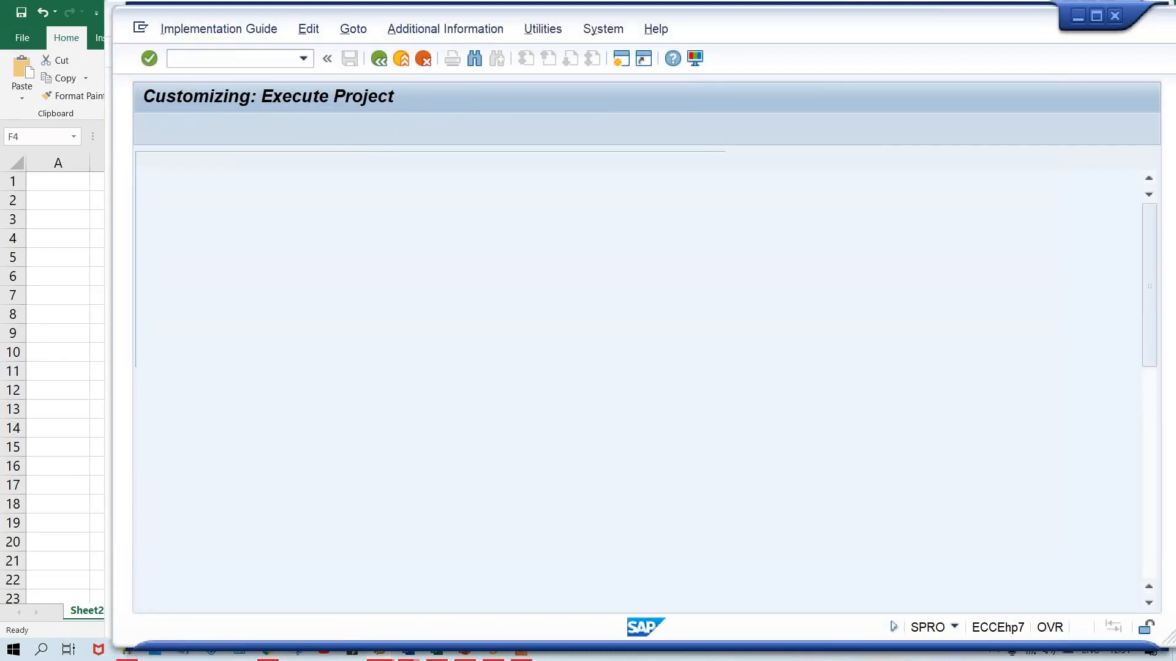
{"action": "left_click", "coordinate": [274, 439]}
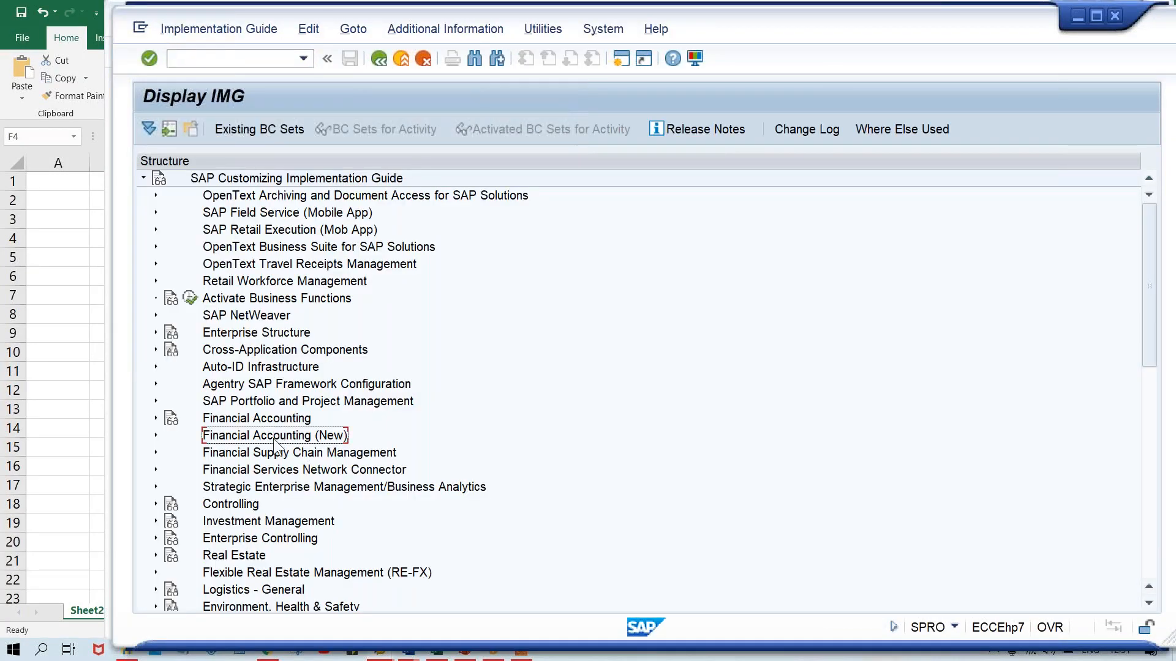
{"action": "double_click", "coordinate": [275, 436]}
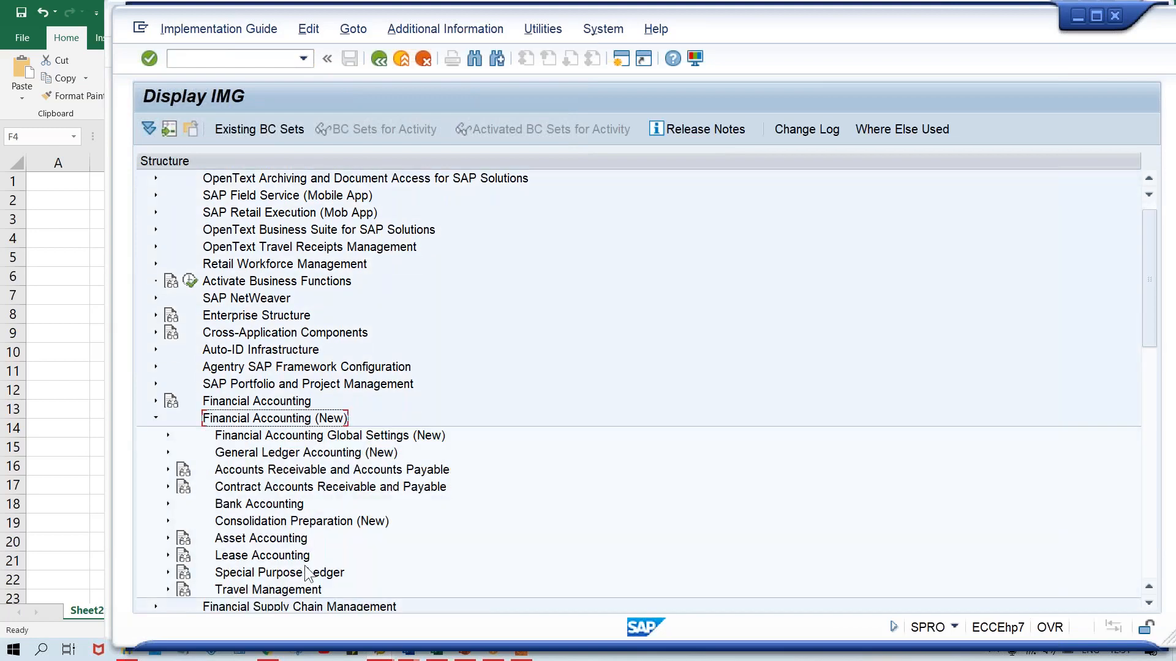
{"action": "left_click", "coordinate": [333, 451]}
{"action": "double_click", "coordinate": [333, 452]}
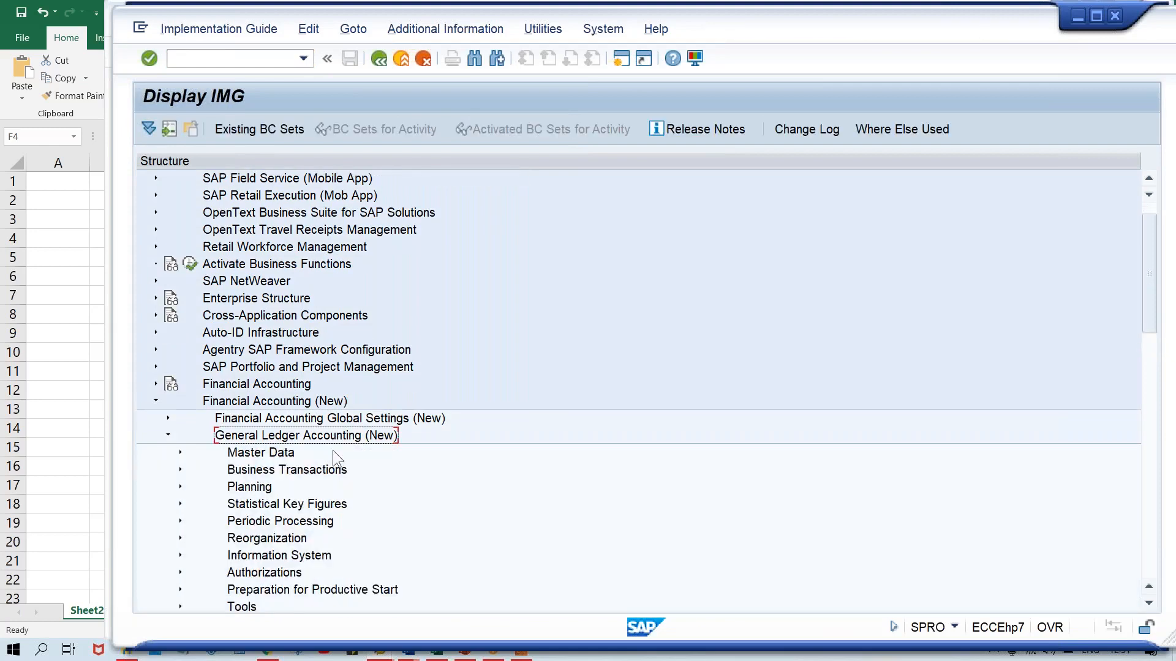
{"action": "left_click", "coordinate": [287, 471]}
{"action": "double_click", "coordinate": [286, 471]}
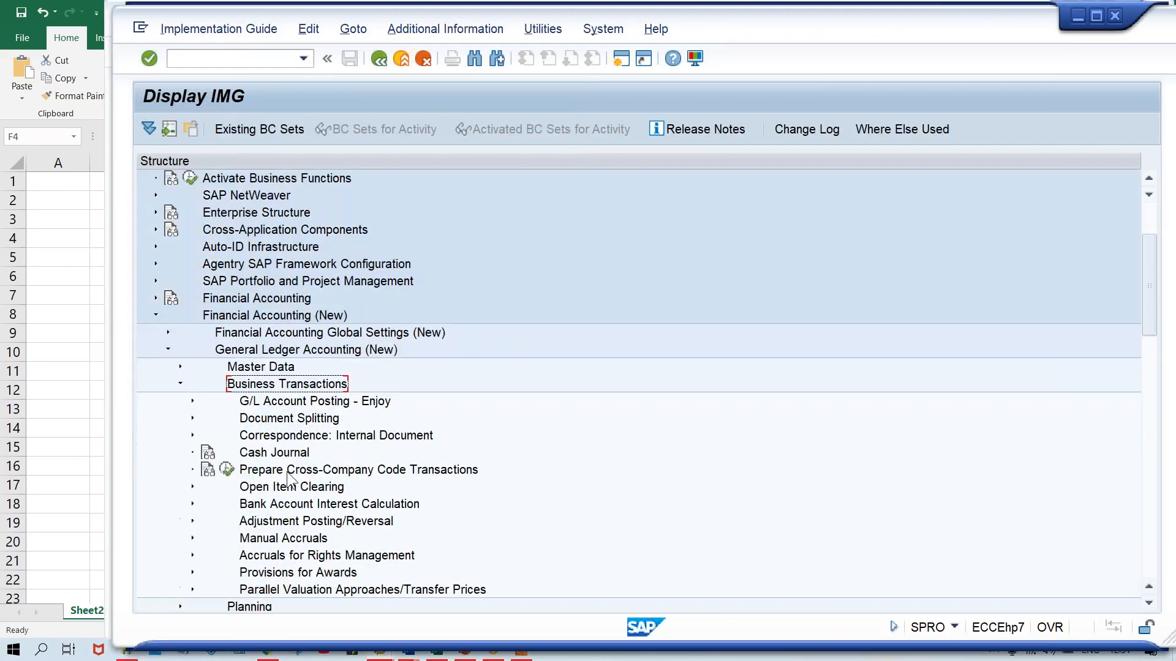
{"action": "double_click", "coordinate": [292, 419]}
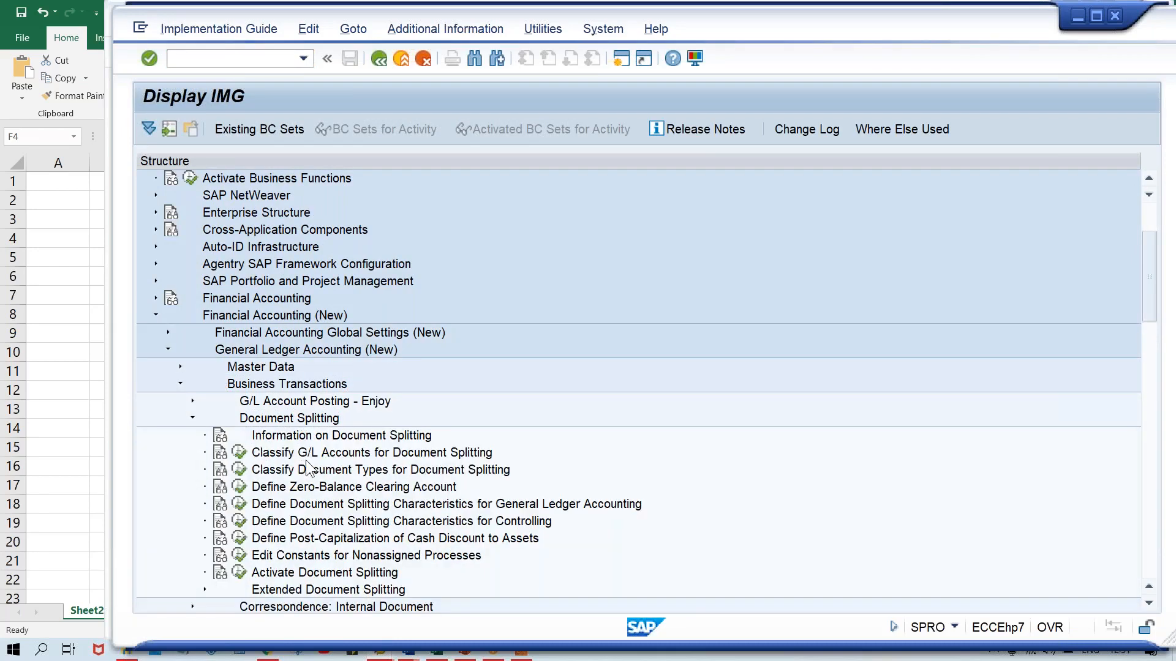
- Open the Activate Document Splitting activity and display its Deactivation per Company Code list
{"action": "right_click", "coordinate": [287, 570]}
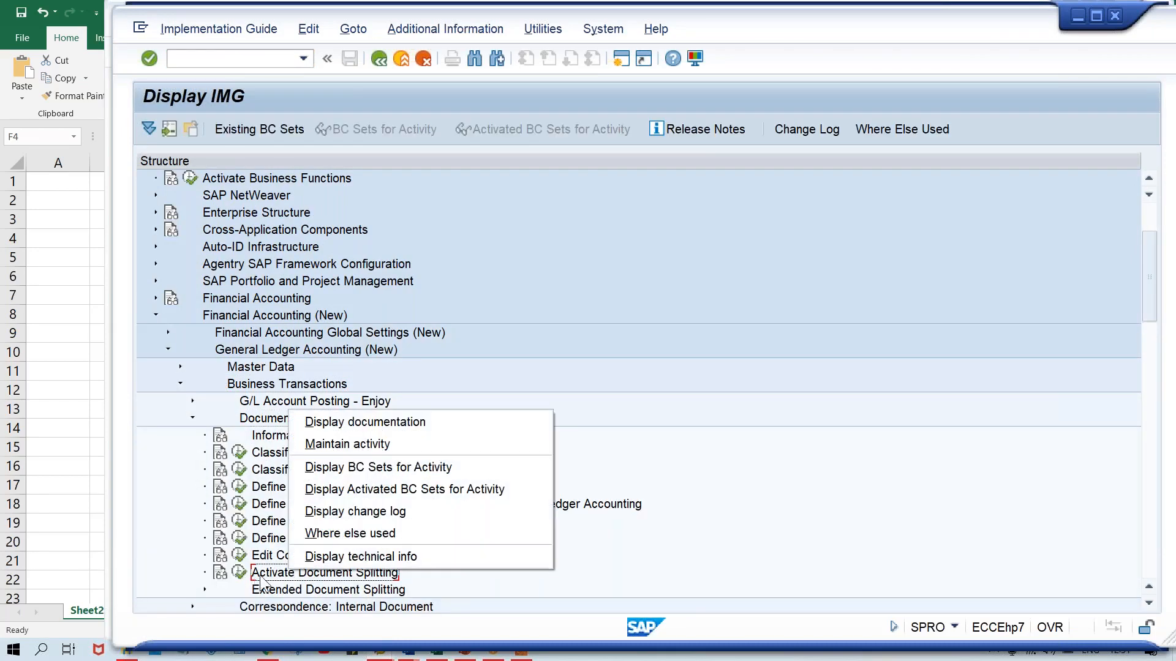
{"action": "left_click", "coordinate": [262, 576]}
{"action": "left_click", "coordinate": [239, 574]}
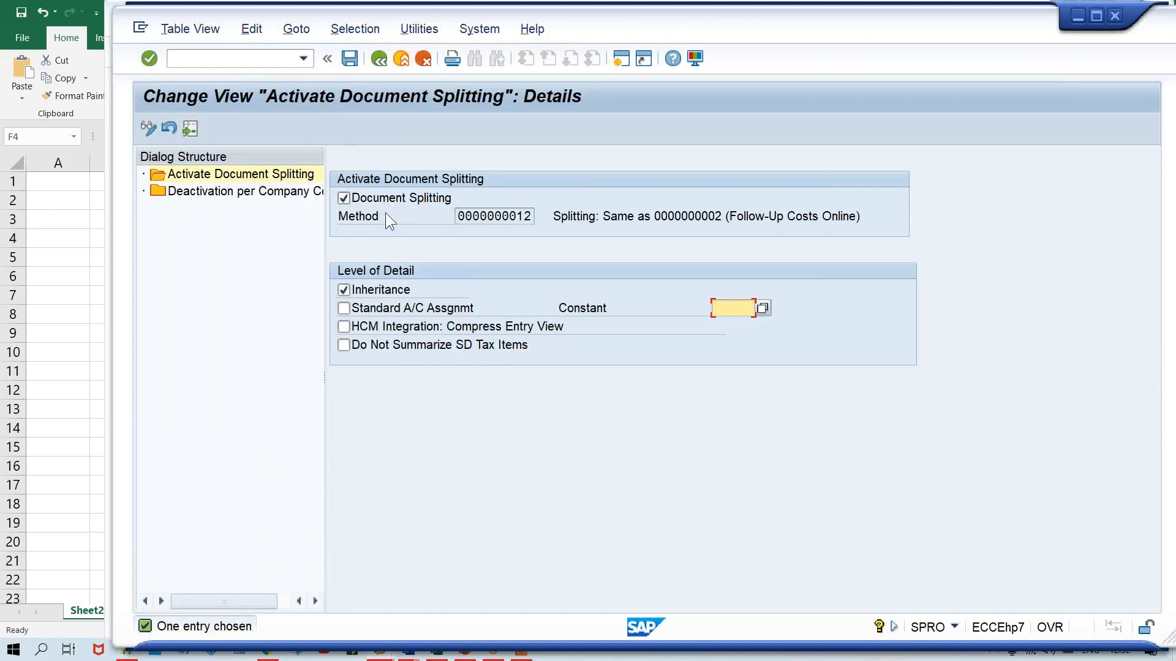
{"action": "double_click", "coordinate": [249, 190]}
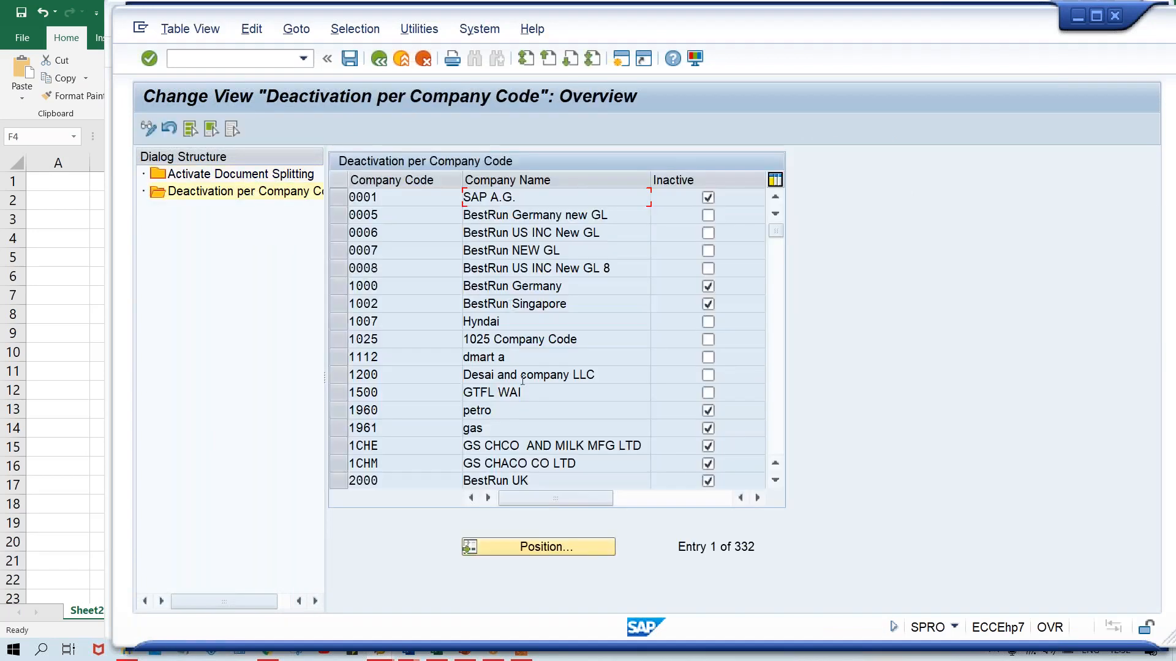
- Locate company code TM00, mark it inactive for document splitting, and save it under the TATA MOTOR customizing request
{"action": "left_click", "coordinate": [544, 546]}
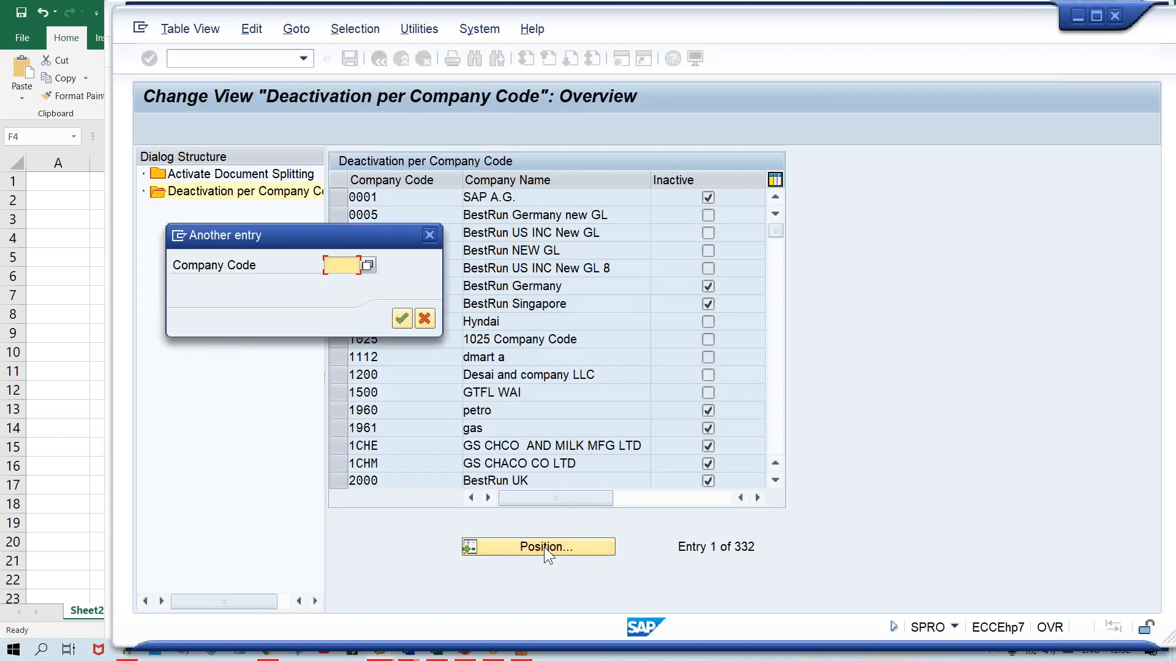
{"action": "type", "text": "1000"}
{"action": "key", "text": "Return"}
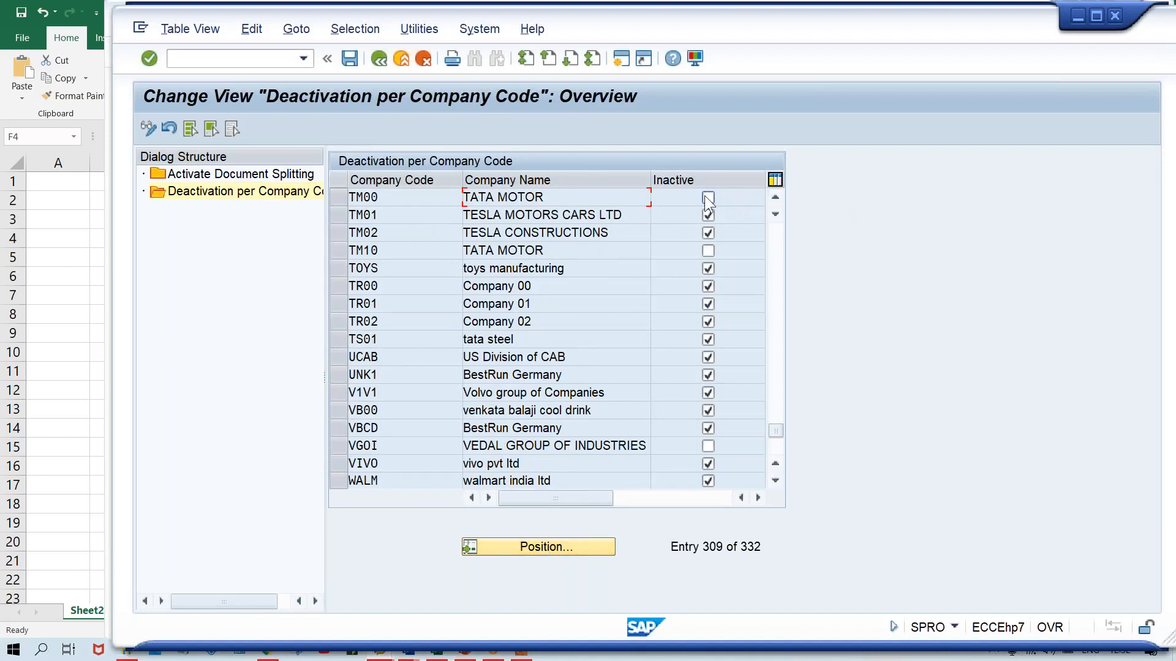
{"action": "key", "text": "ctrl+s"}
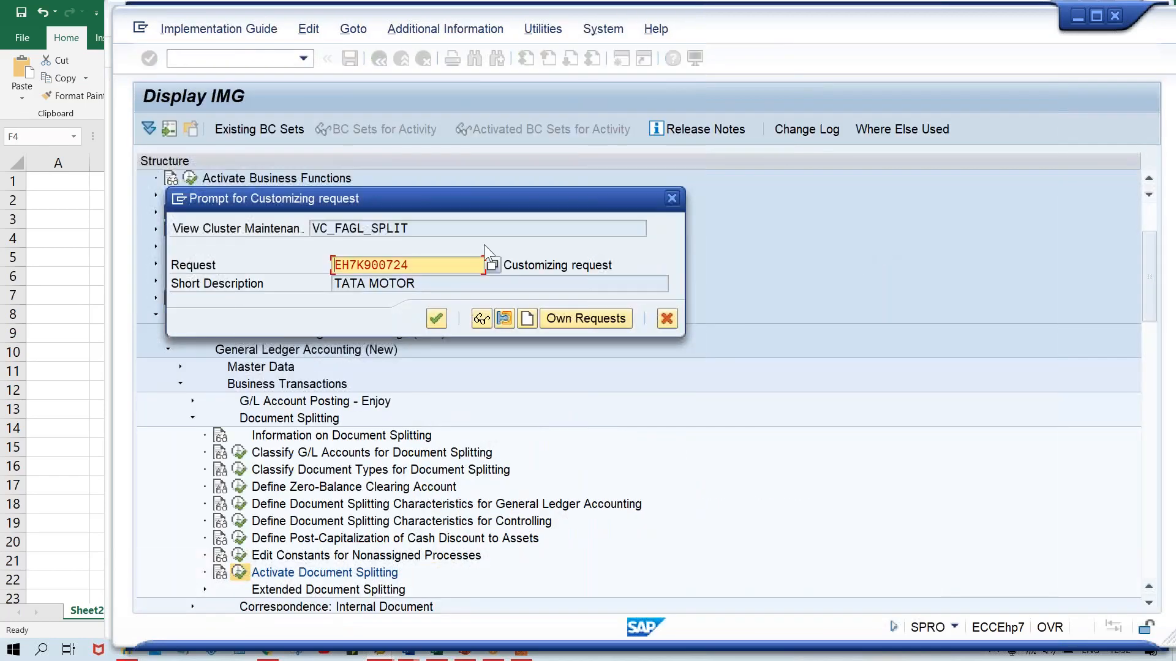
{"action": "left_click", "coordinate": [436, 321]}
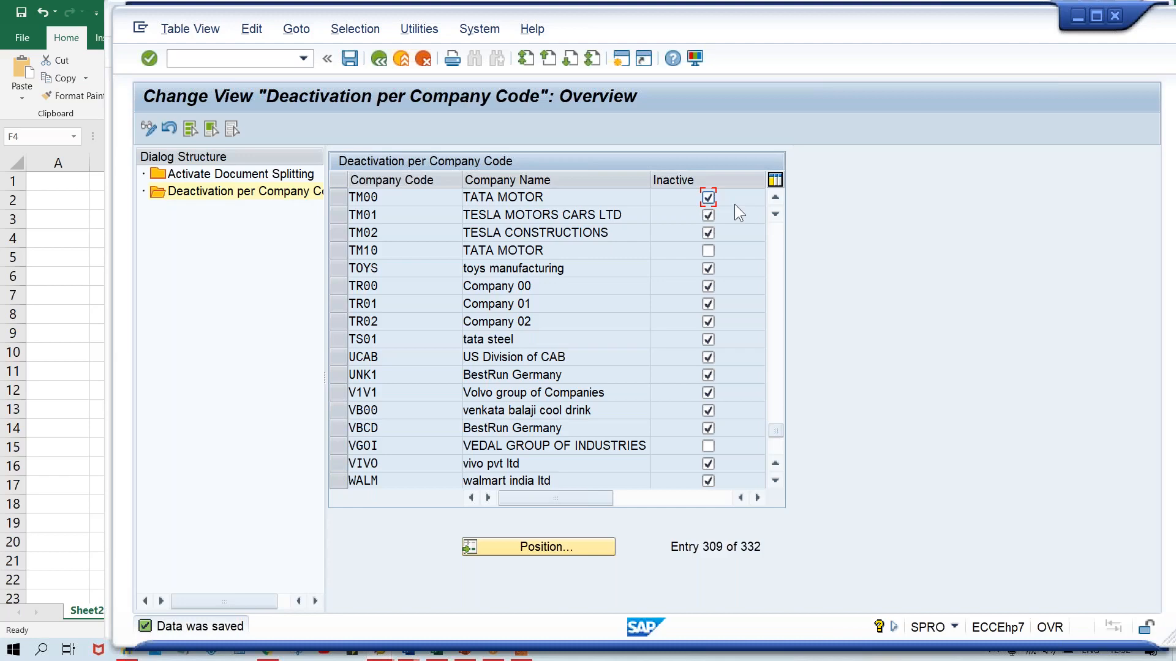
- Check the Activate Document Splitting details against the error message in the F-02 session
{"action": "left_click", "coordinate": [208, 178]}
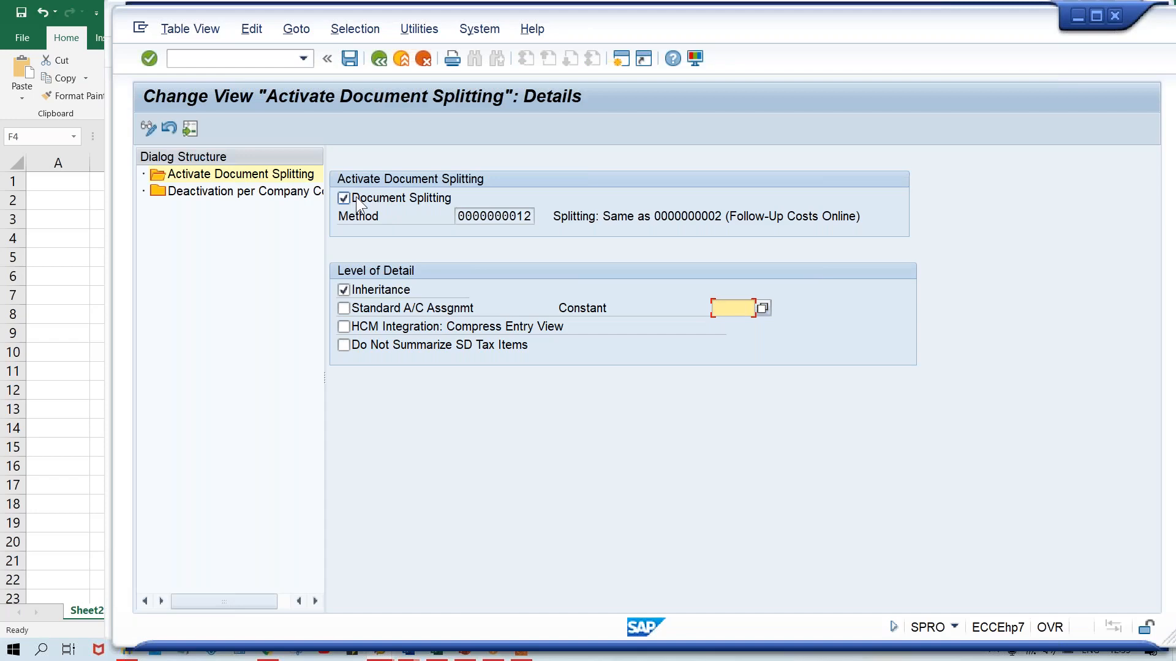
{"action": "key", "text": "alt+Tab"}
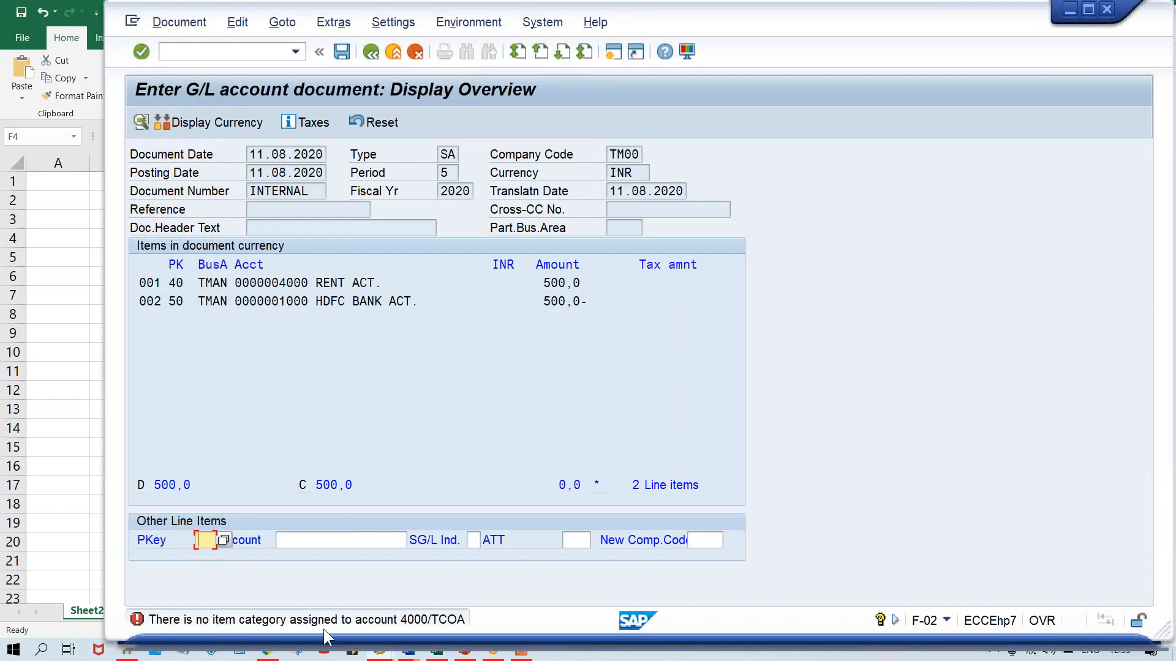
{"action": "key", "text": "alt+Tab"}
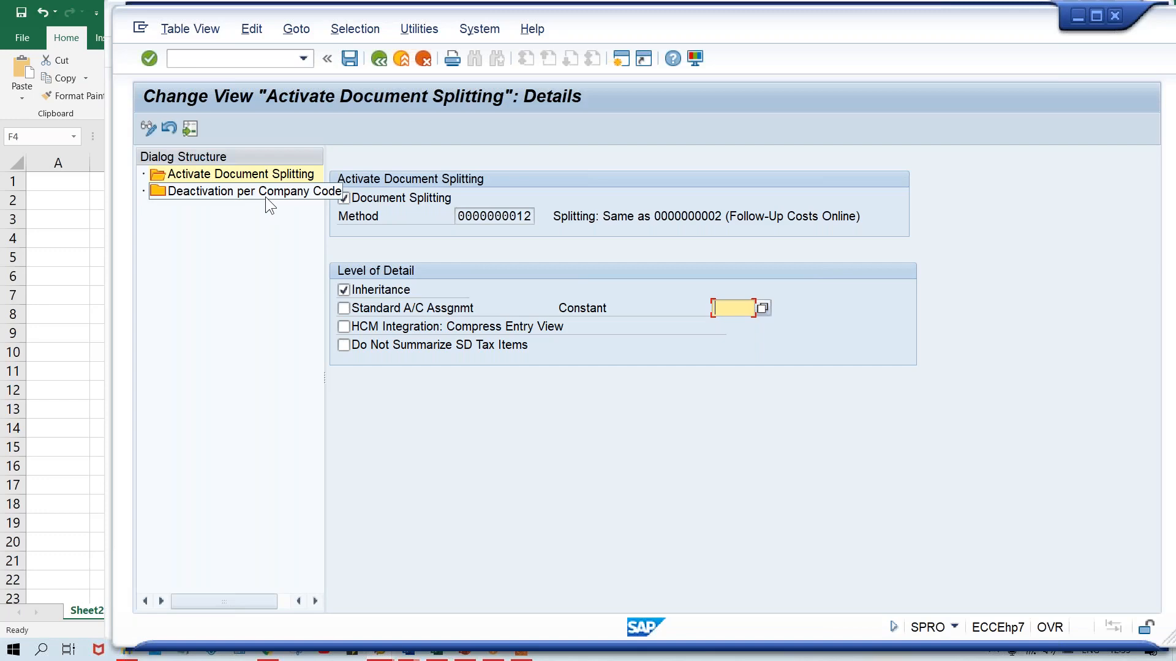
- Switch back to the F-02 session and try to post the existing rent document again
{"action": "key", "text": "alt+Tab"}
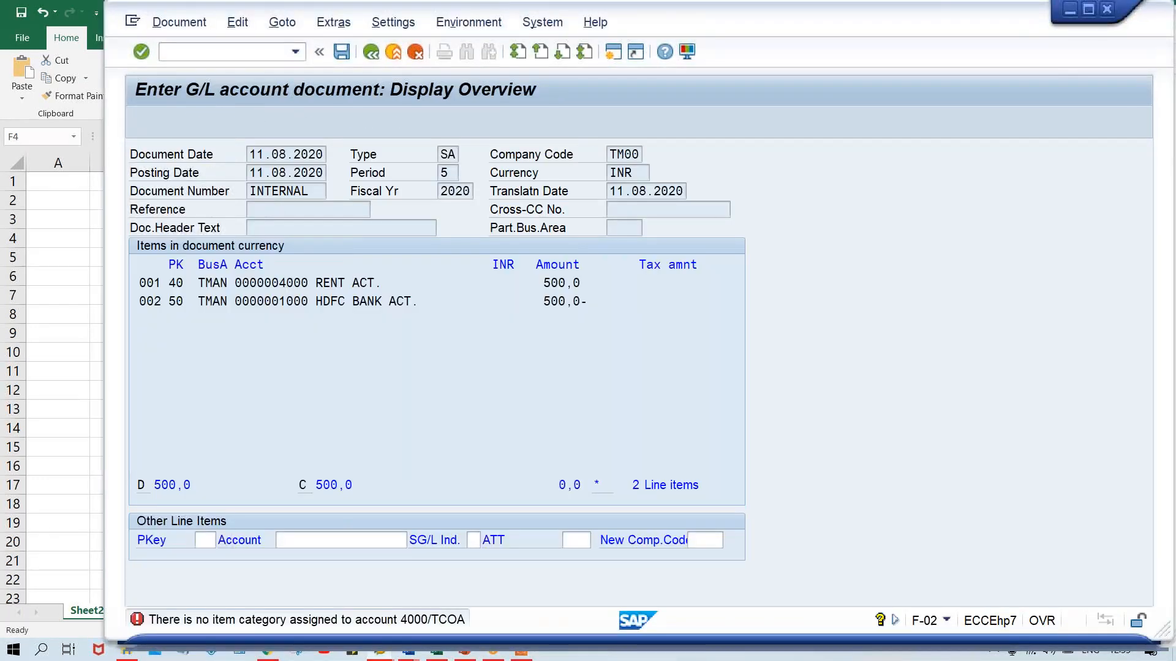
{"action": "key", "text": "Return"}
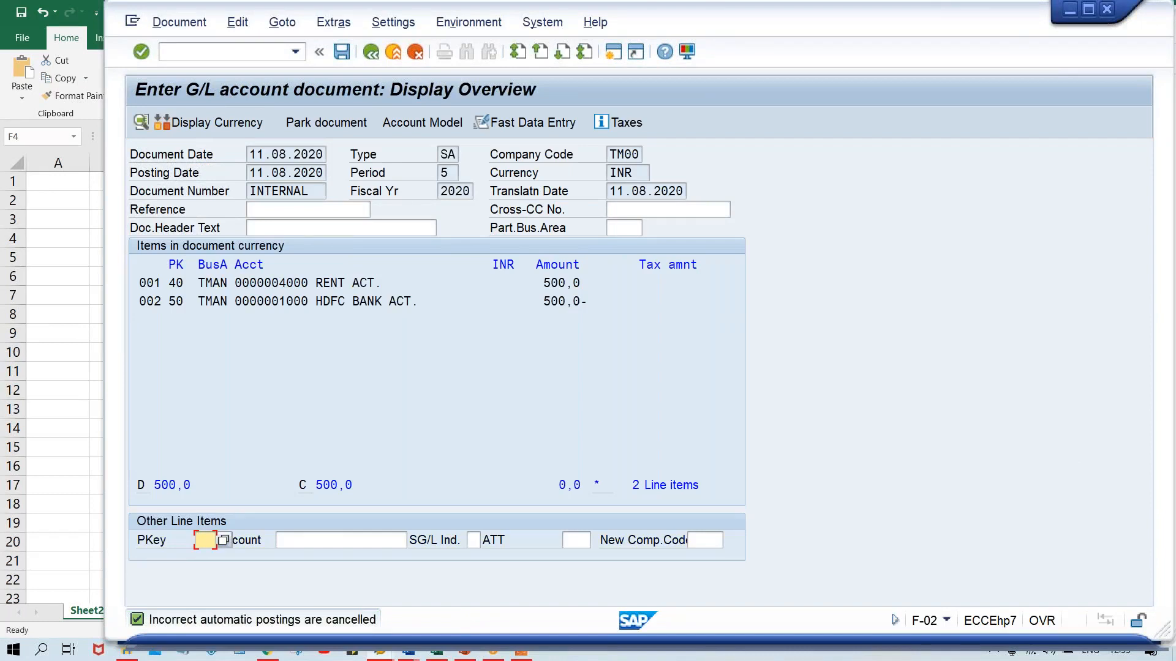
{"action": "key", "text": "Return"}
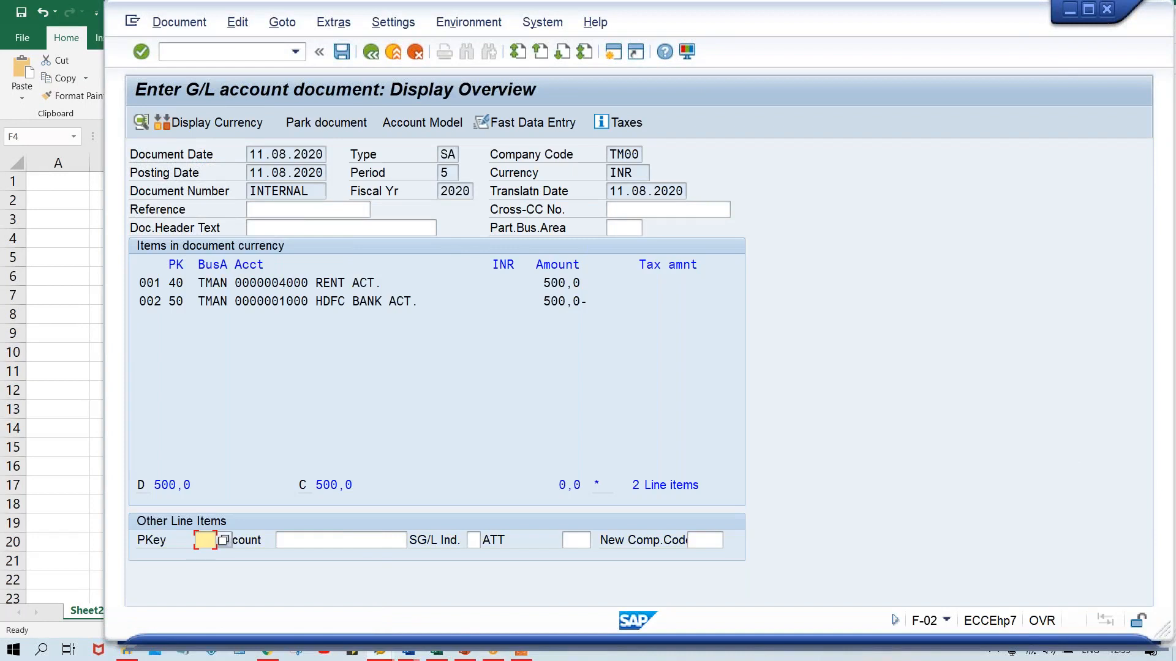
{"action": "key", "text": "Return"}
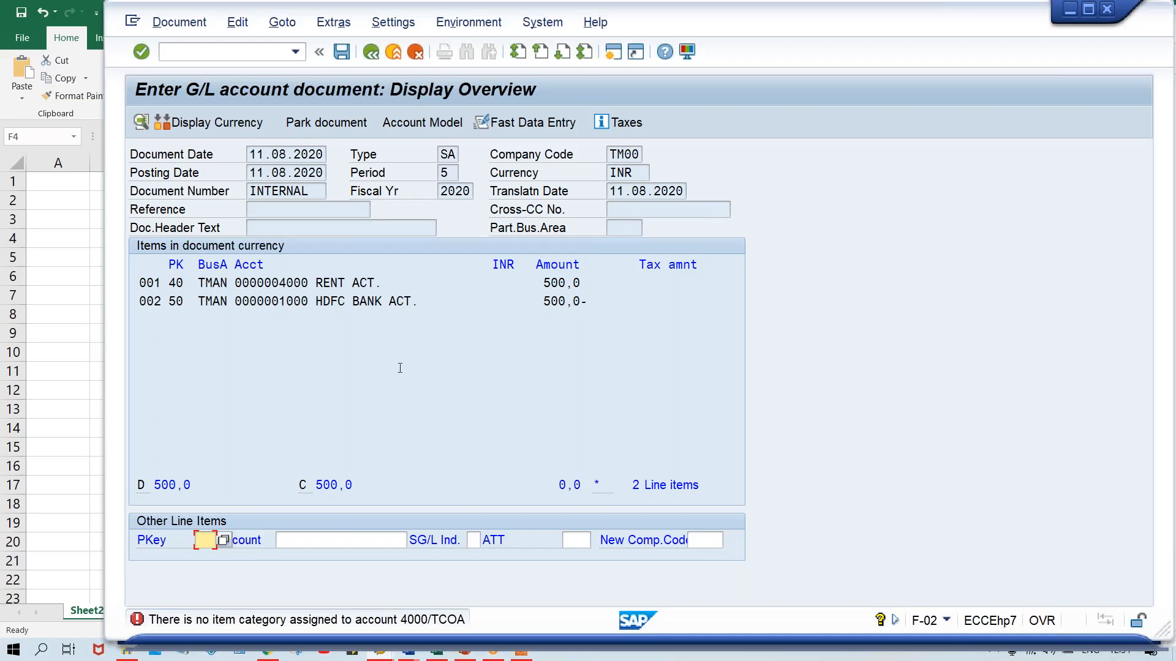
- Restart transaction F-02 with /NF-02 and set the document date to 11.08.2020
{"action": "left_click", "coordinate": [189, 51]}
{"action": "type", "text": "/NF-02"}
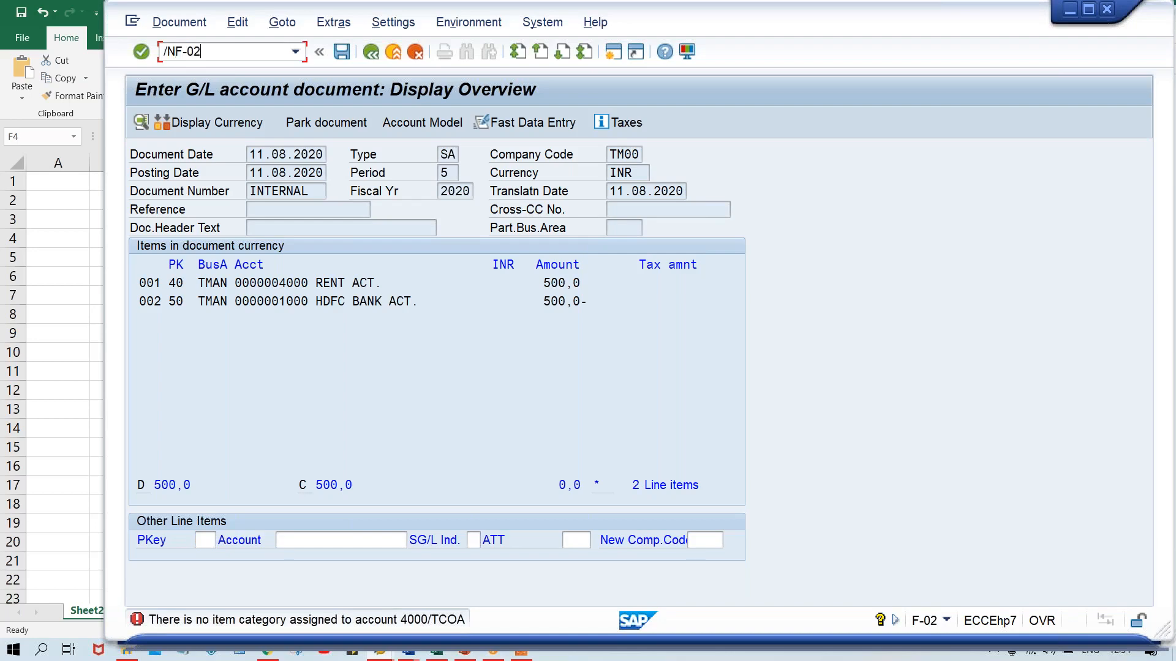
{"action": "key", "text": "Return"}
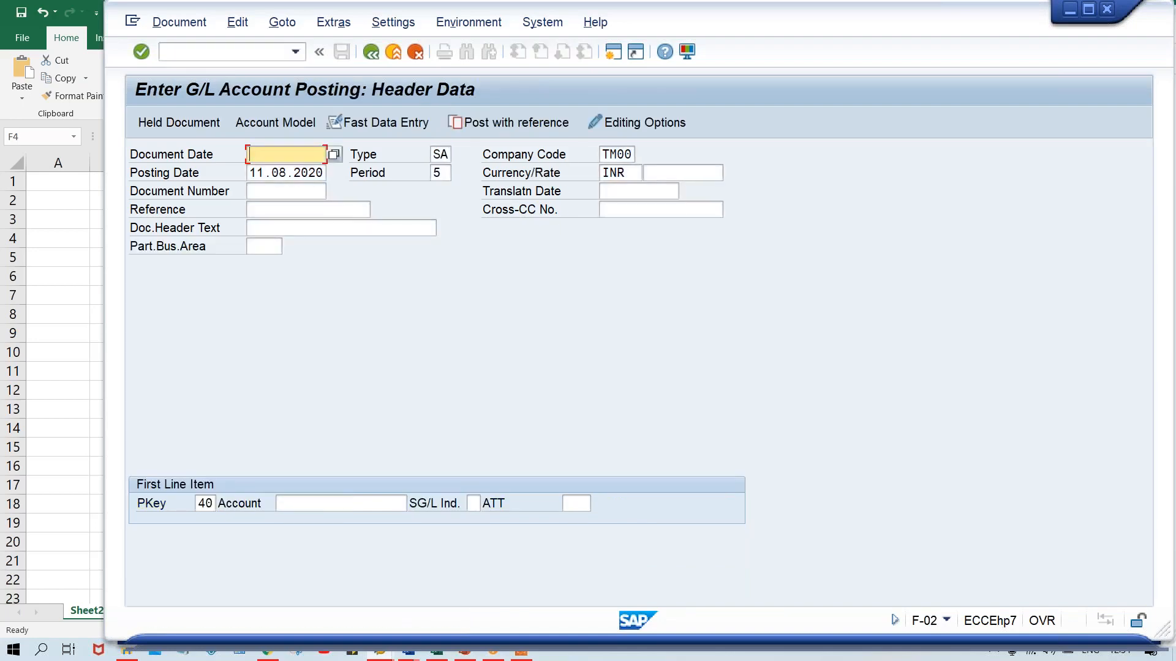
{"action": "key", "text": "space"}
{"action": "key", "text": "Down"}
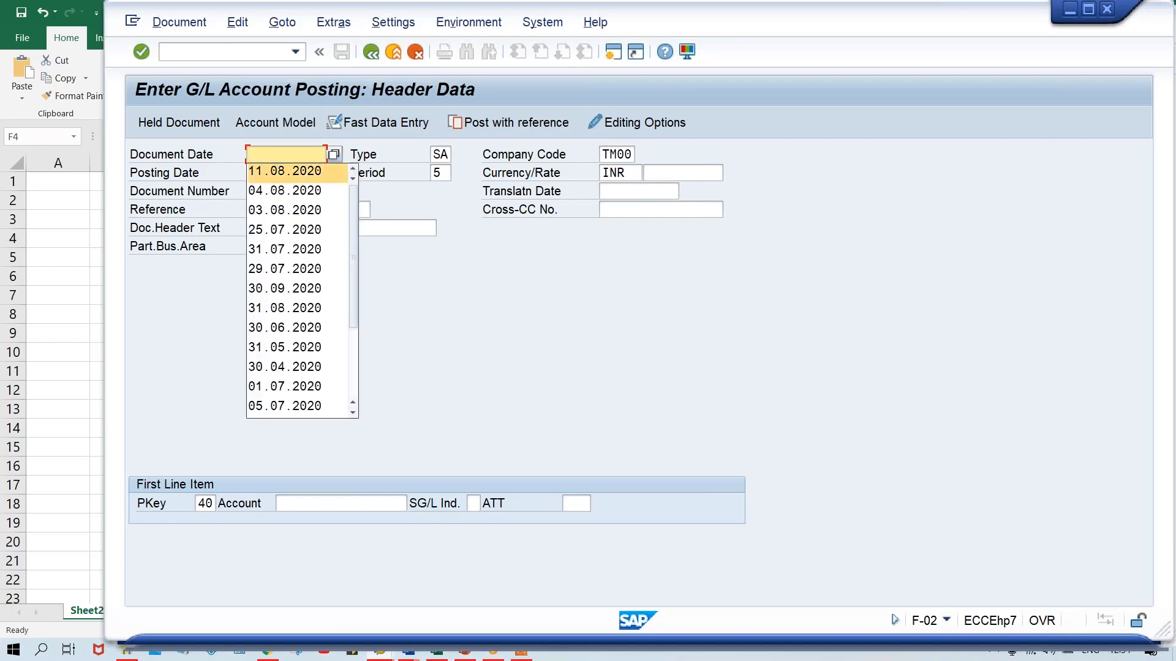
{"action": "key", "text": "Return"}
{"action": "key", "text": "ctrl+Tab"}
{"action": "key", "text": "Tab"}
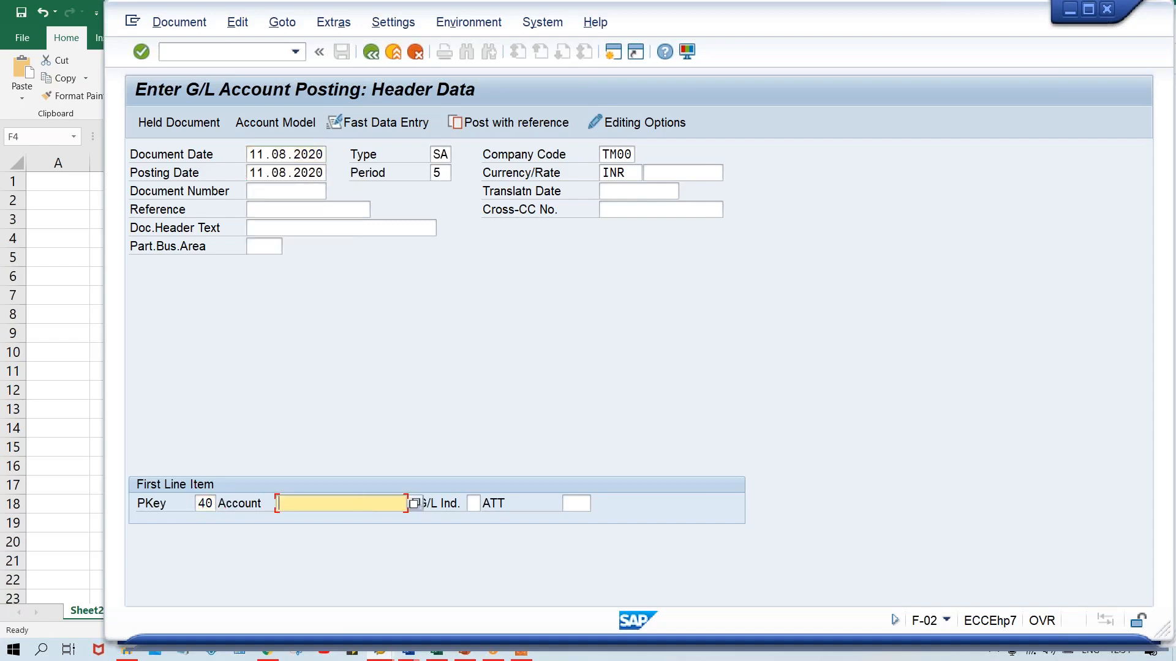
- Enter rent account 4000 for the first line item with posting key 40 and continue to its details
{"action": "key", "text": "space"}
{"action": "key", "text": "Down"}
{"action": "key", "text": "Down"}
{"action": "key", "text": "Return"}
{"action": "key", "text": "Return"}
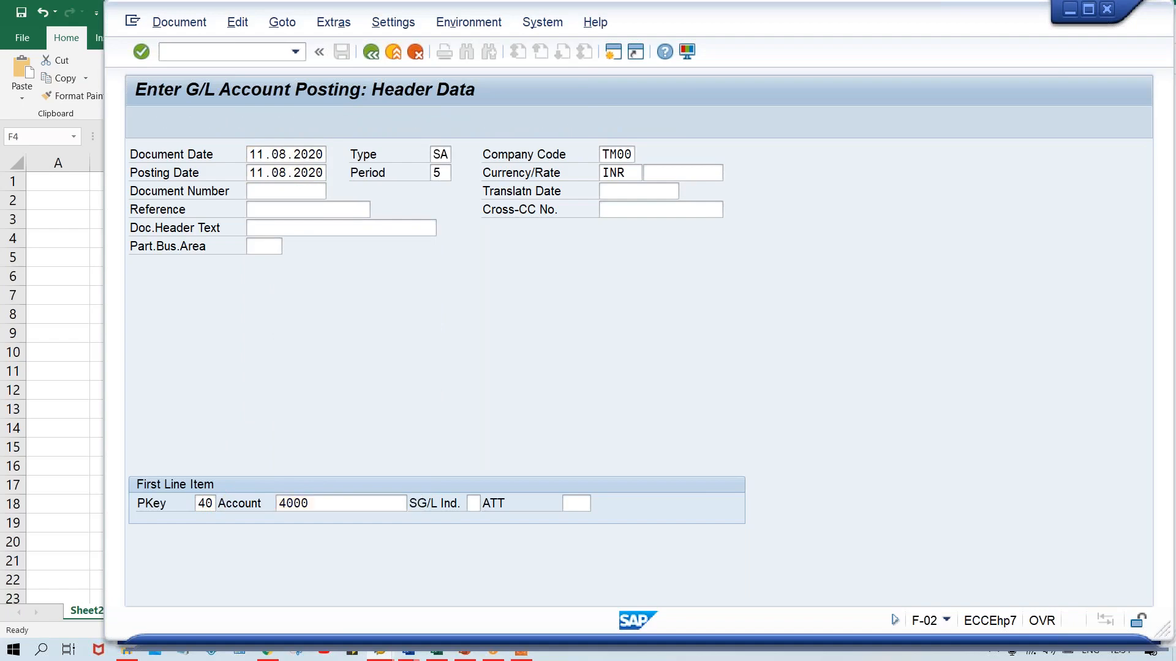
- Fill the rent debit item with amount 500, business area TMAN and text "Rent for corp. office"
{"action": "type", "text": "500"}
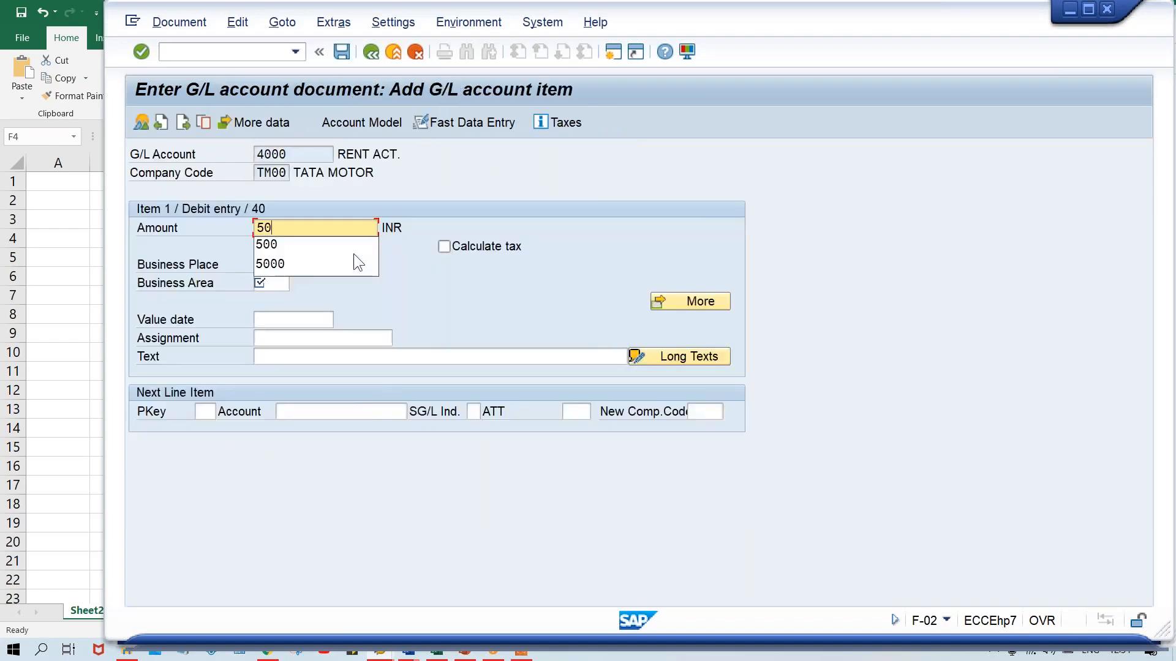
{"action": "key", "text": "Tab"}
{"action": "key", "text": "Tab"}
{"action": "key", "text": "Tab"}
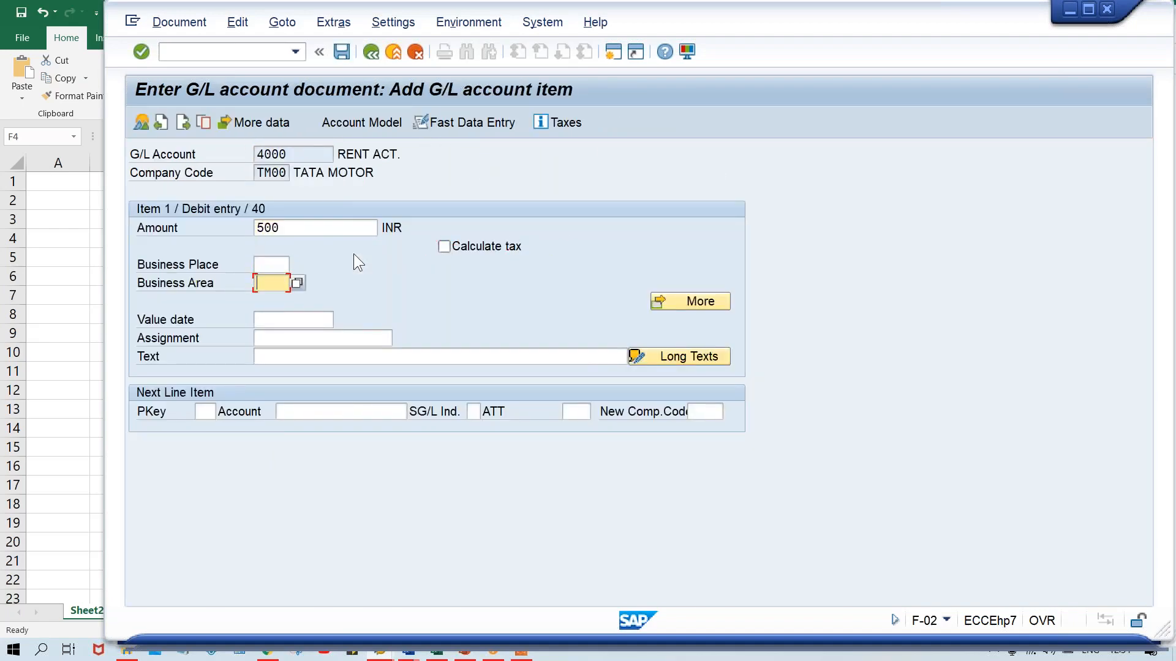
{"action": "type", "text": "TMAN"}
{"action": "key", "text": "Tab"}
{"action": "key", "text": "Tab"}
{"action": "key", "text": "Tab"}
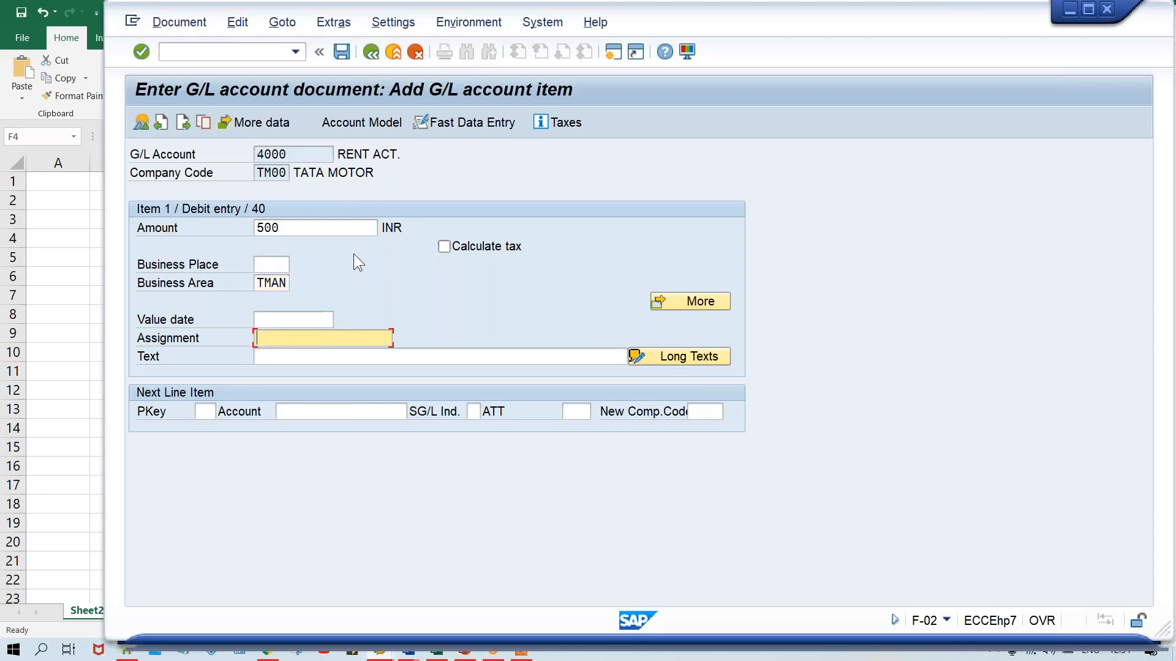
{"action": "key", "text": "Return"}
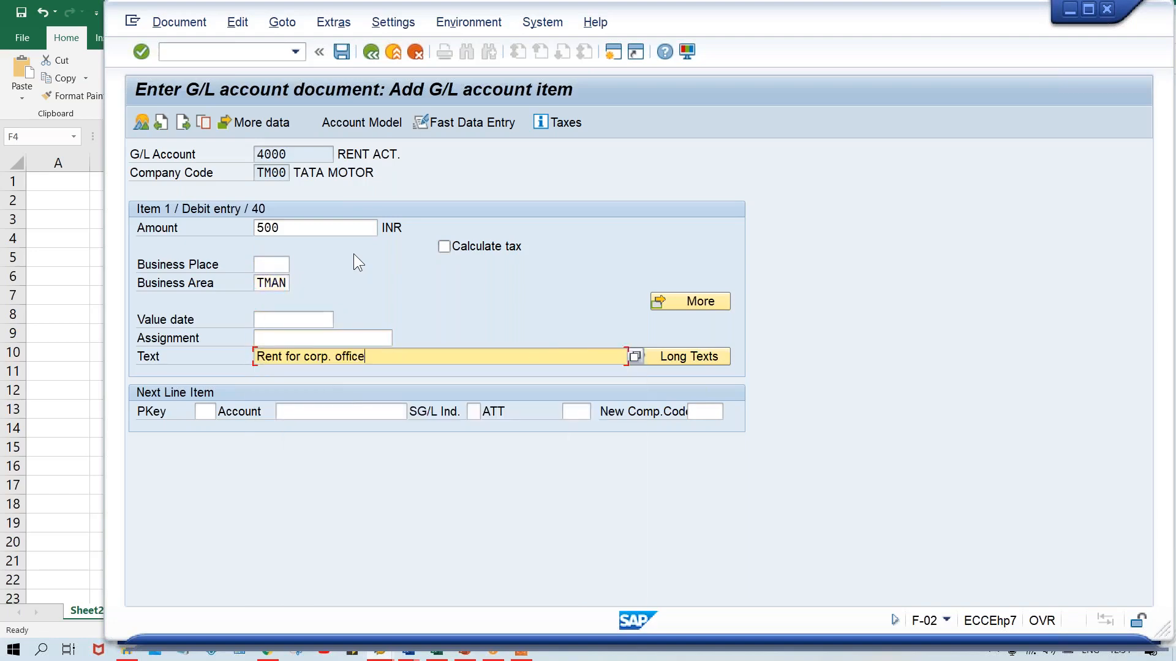
{"action": "key", "text": "Return"}
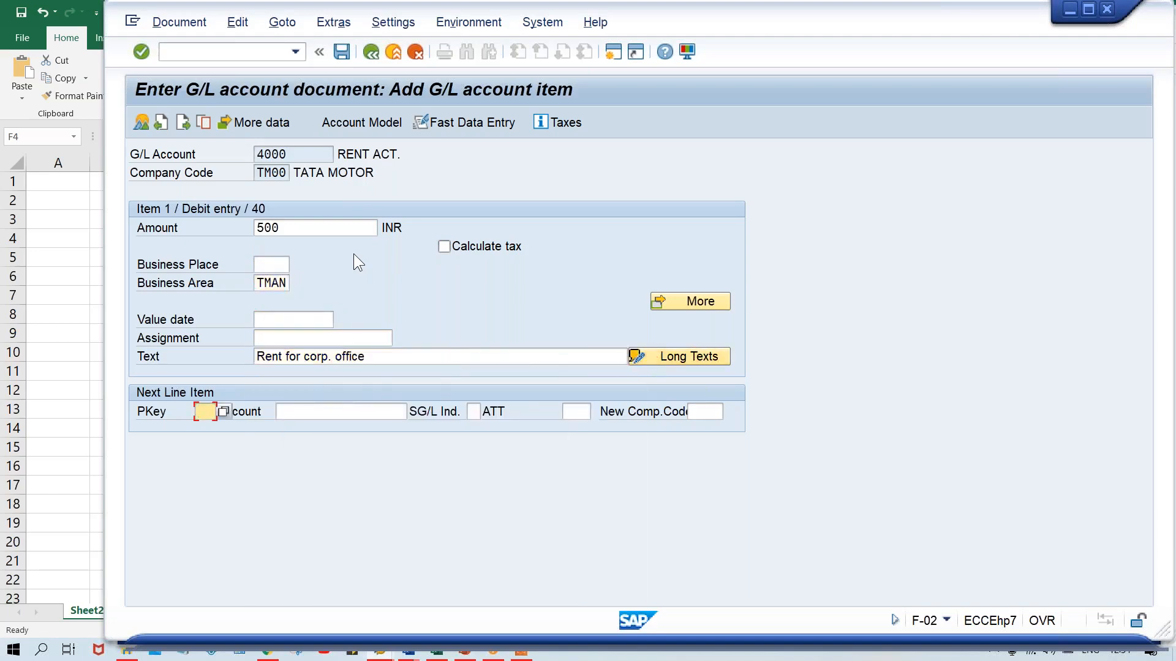
- Add the next line item with posting key 50 and account 1000
{"action": "type", "text": "50"}
{"action": "key", "text": "Tab"}
{"action": "type", "text": "1000"}
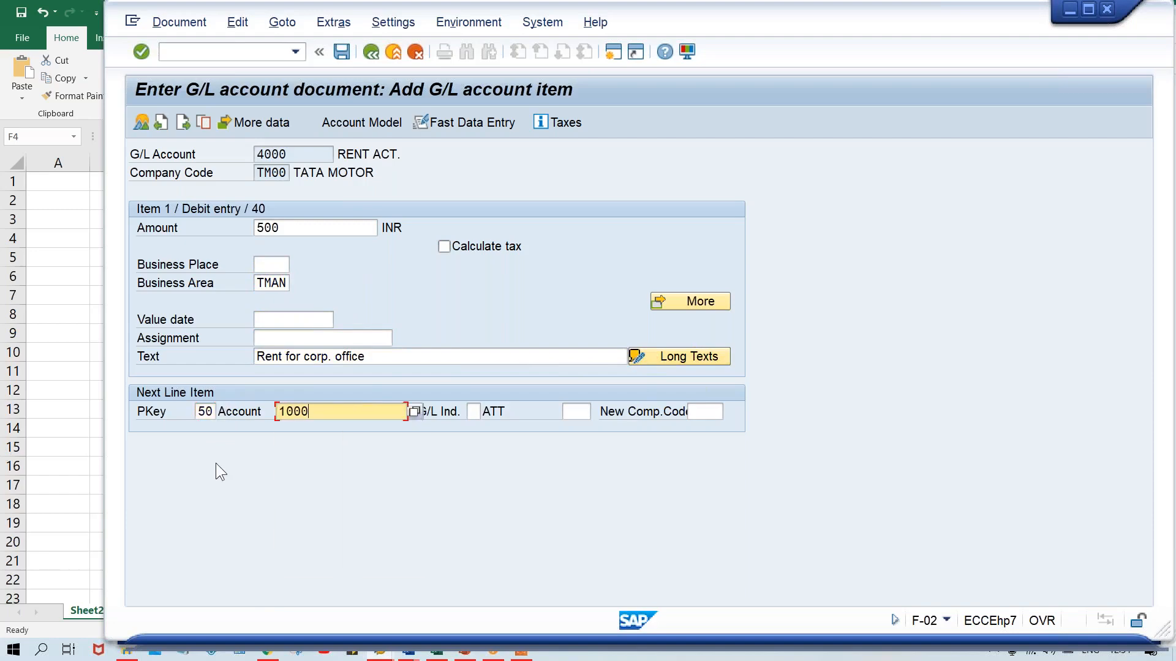
{"action": "key", "text": "Return"}
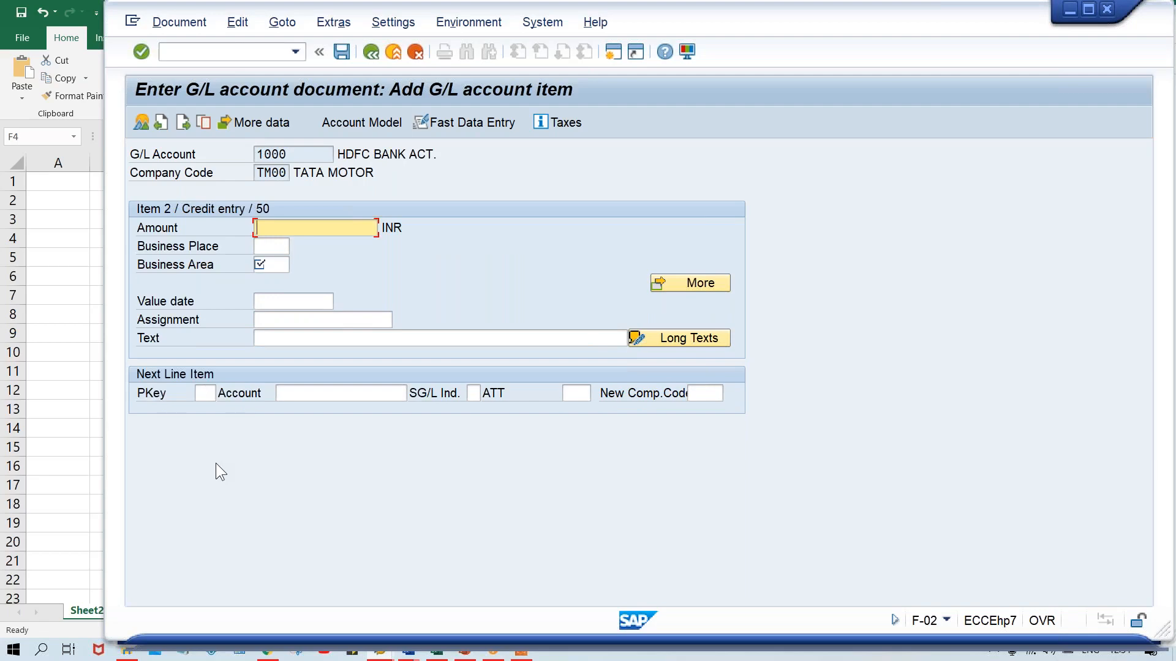
- Set the bank credit item's amount to * and its business area to TMAN
{"action": "type", "text": "*"}
{"action": "key", "text": "Tab"}
{"action": "key", "text": "Tab"}
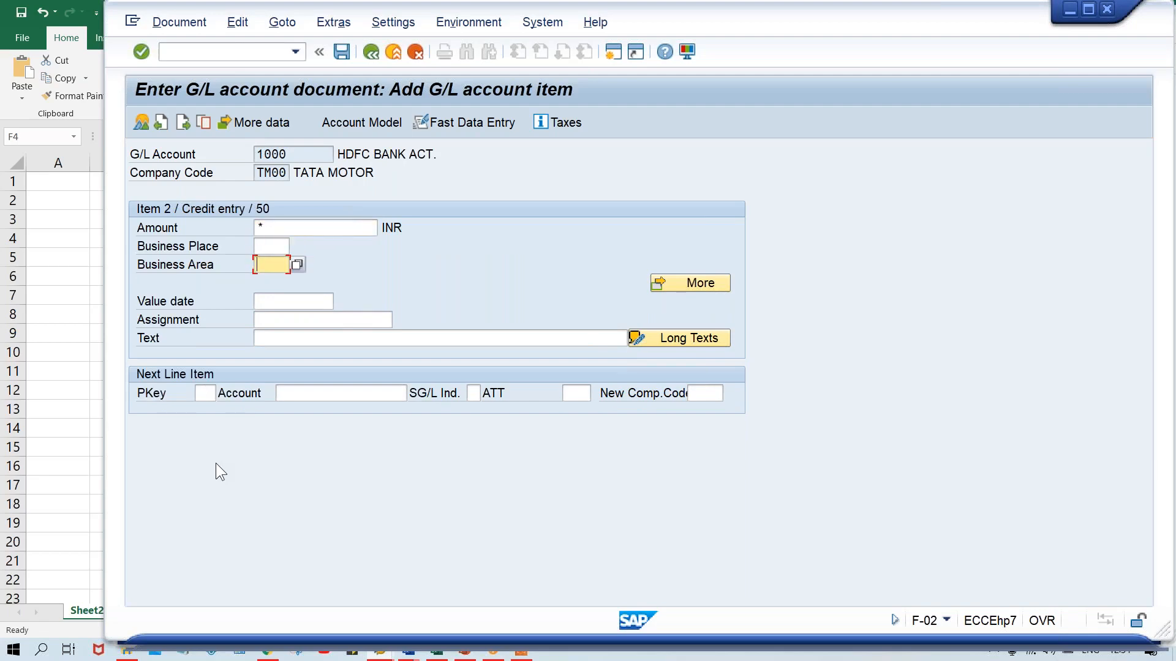
{"action": "key", "text": "space"}
{"action": "key", "text": "Return"}
{"action": "key", "text": "Tab"}
{"action": "key", "text": "Tab"}
{"action": "key", "text": "Tab"}
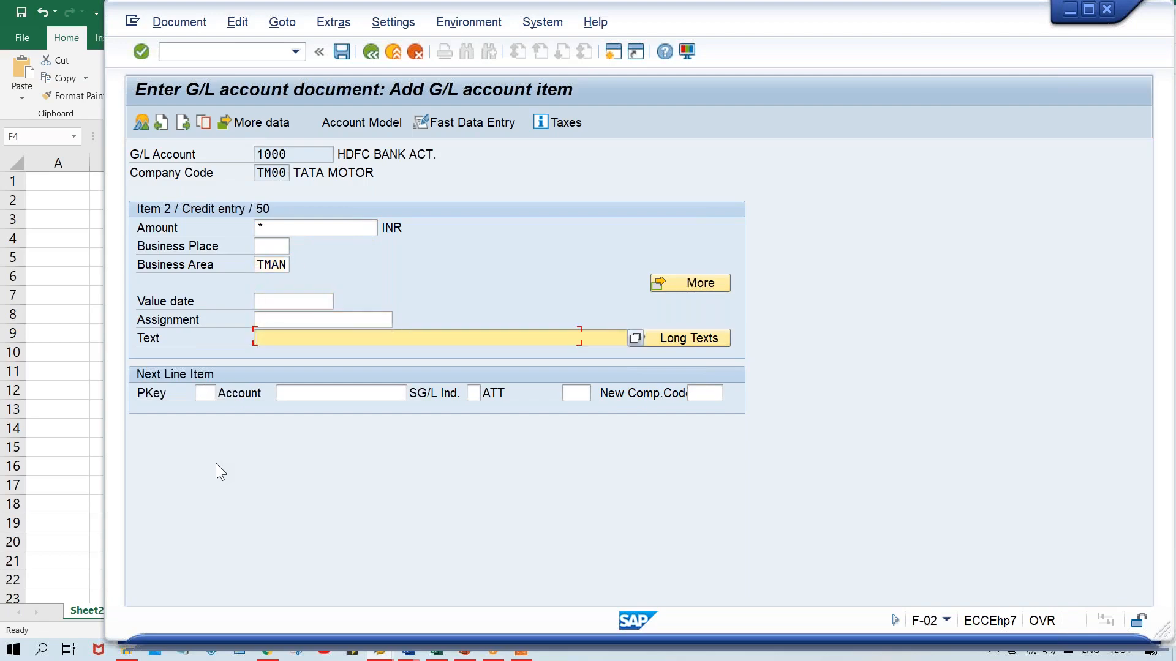
- Fill the credit item's text with "Rent for corp. office" and replace it with "+"
{"action": "key", "text": "space"}
{"action": "key", "text": "Return"}
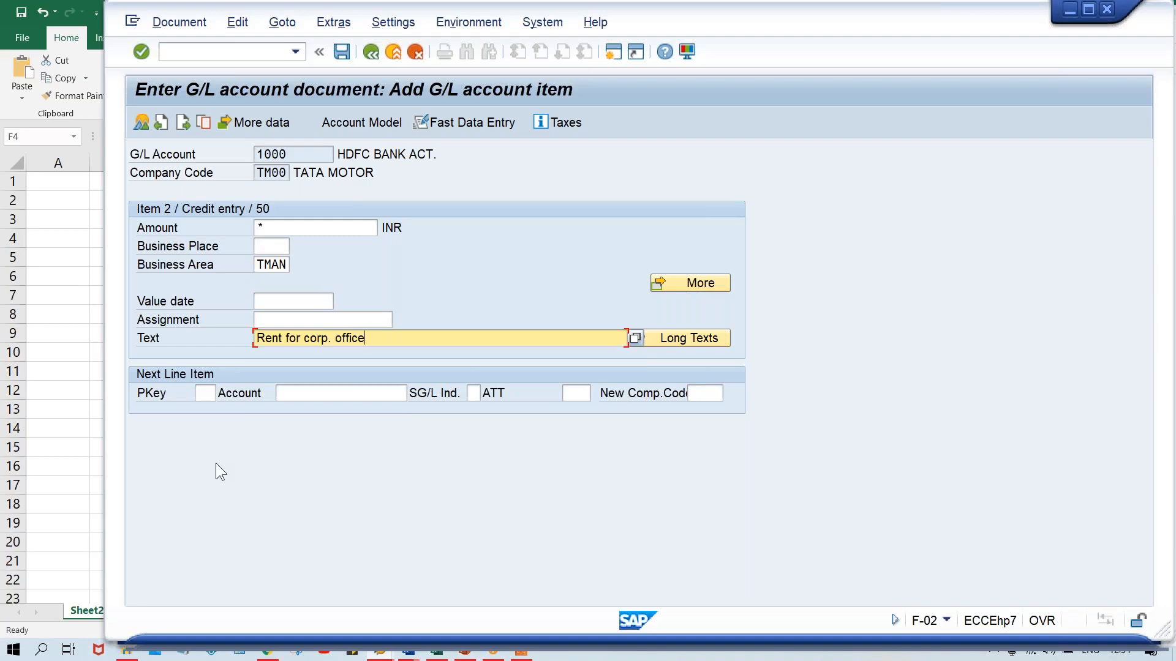
{"action": "key", "text": "Tab"}
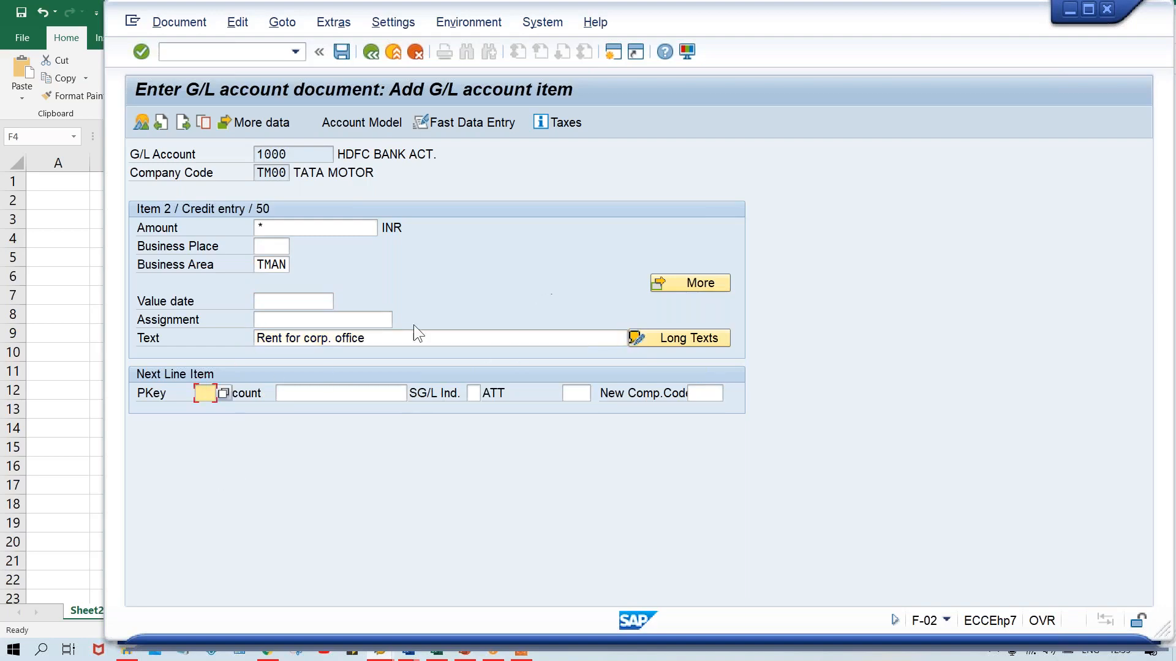
{"action": "left_click_drag", "start_coordinate": [391, 335], "coordinate": [171, 331]}
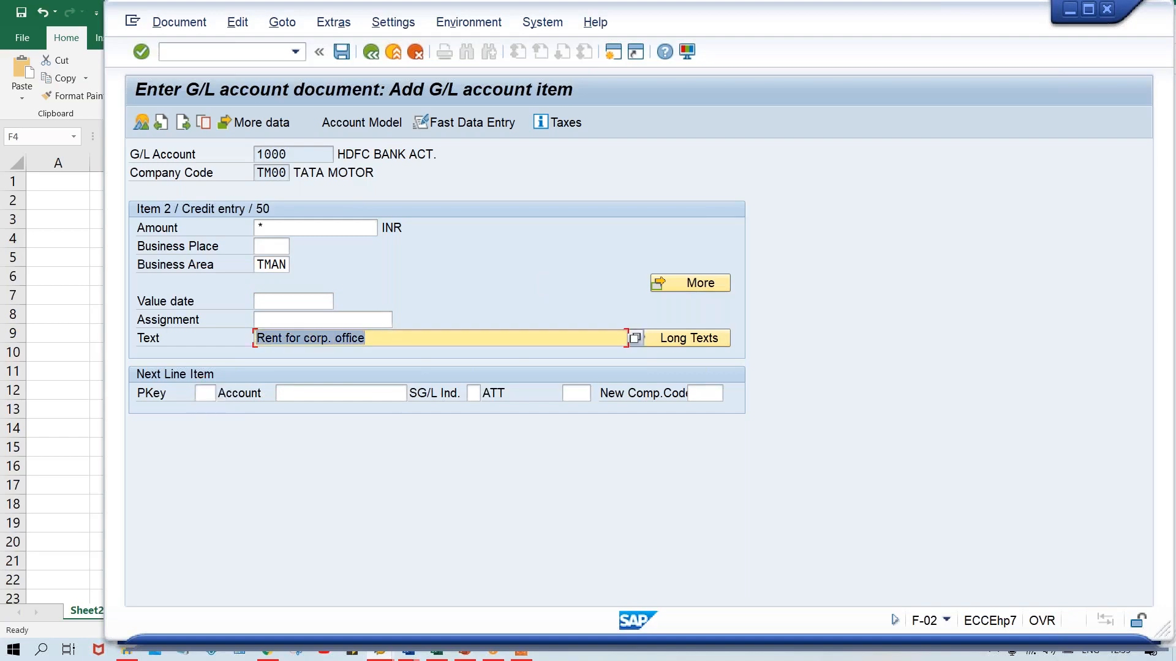
{"action": "type", "text": "+"}
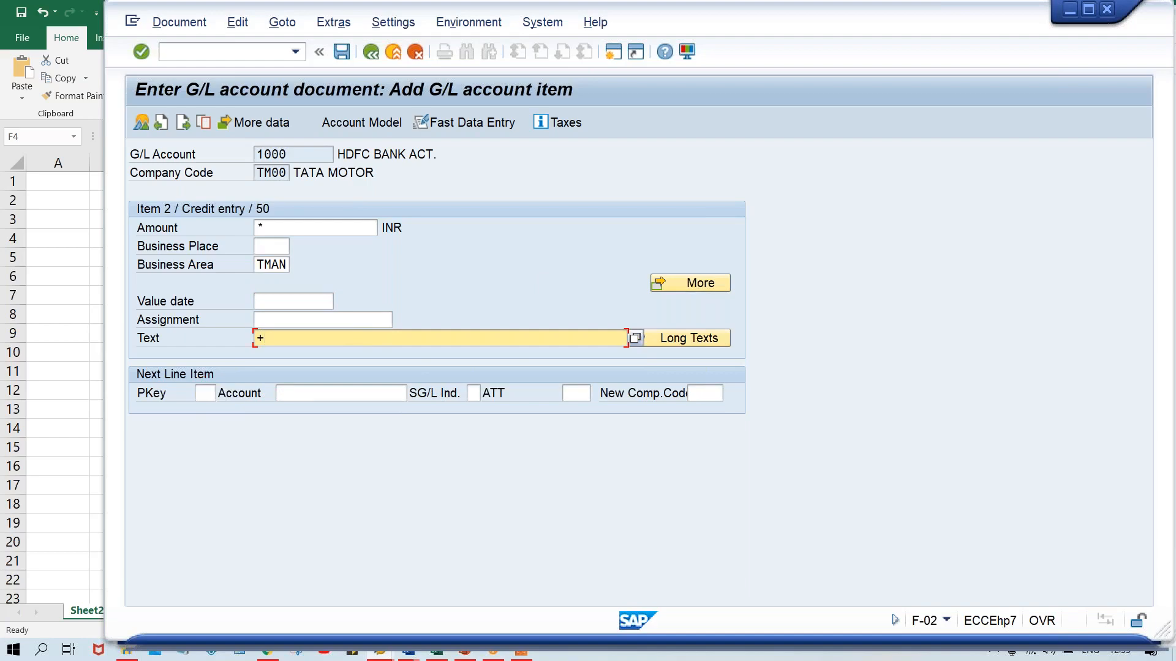
- Simulate the rent payment document and post it
{"action": "left_click", "coordinate": [180, 22]}
{"action": "left_click", "coordinate": [194, 110]}
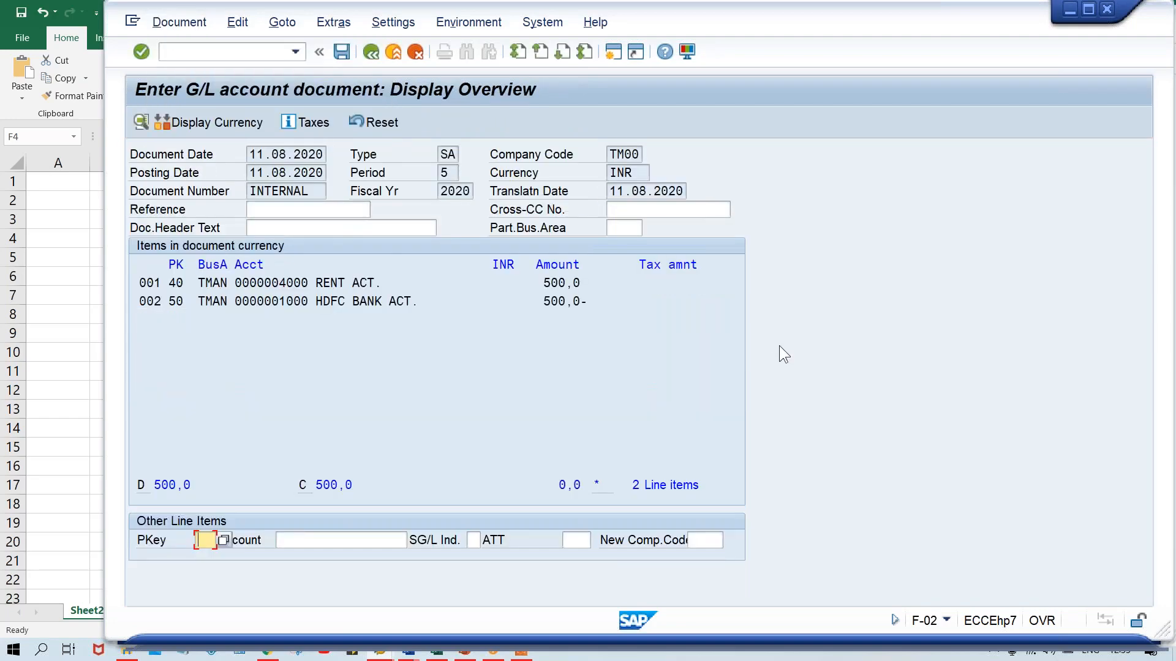
{"action": "key", "text": "ctrl+s"}
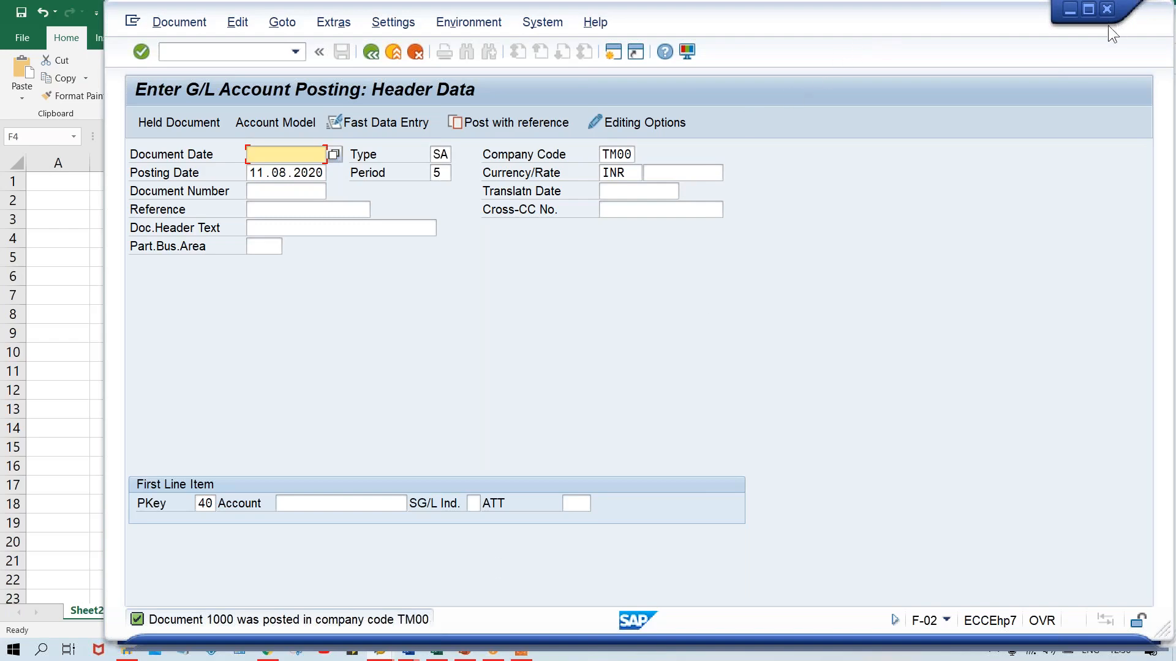
{"action": "key", "text": "alt+Tab"}
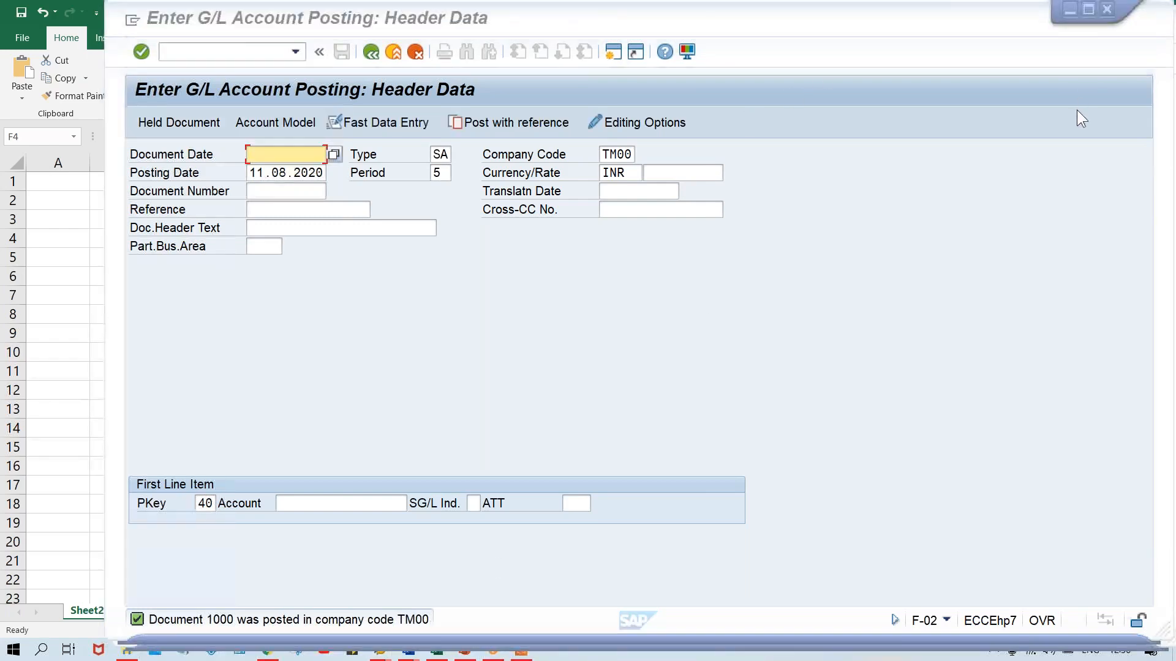